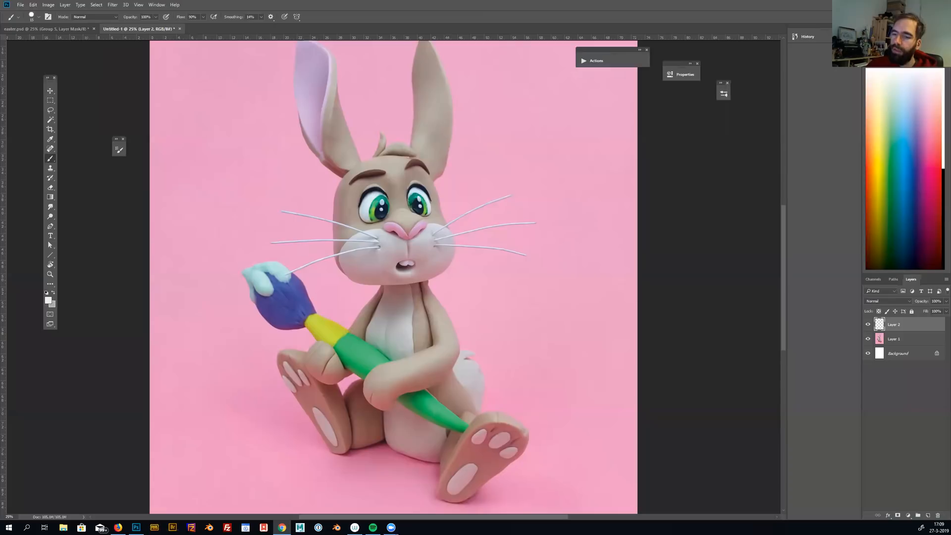
Bring in the browser window with the Zoes Fancy Cakes YouTube channel, browse its cake videos, and move the window away again
left_click_drag(421, 0, 420, 87)
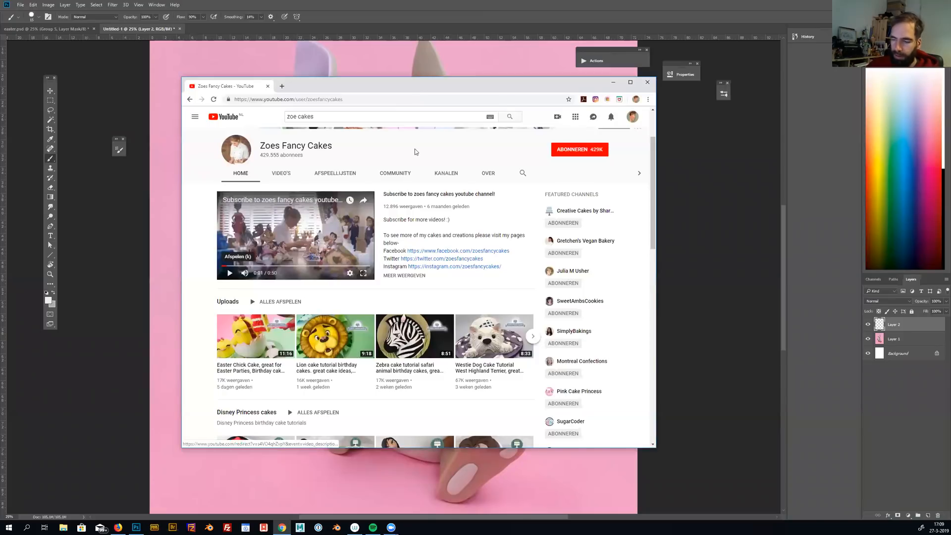
scroll(415, 151, "down", 4)
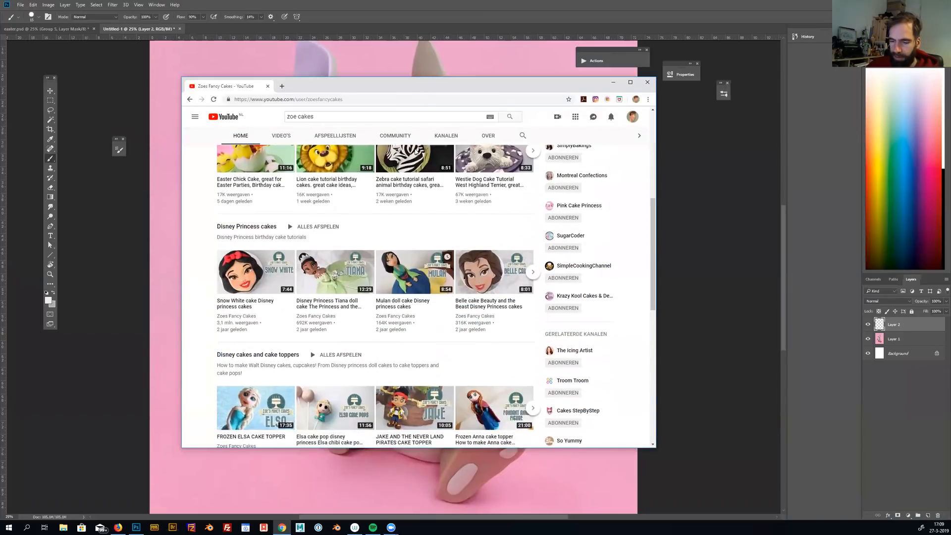
scroll(415, 151, "down", 3)
scroll(414, 149, "down", 5)
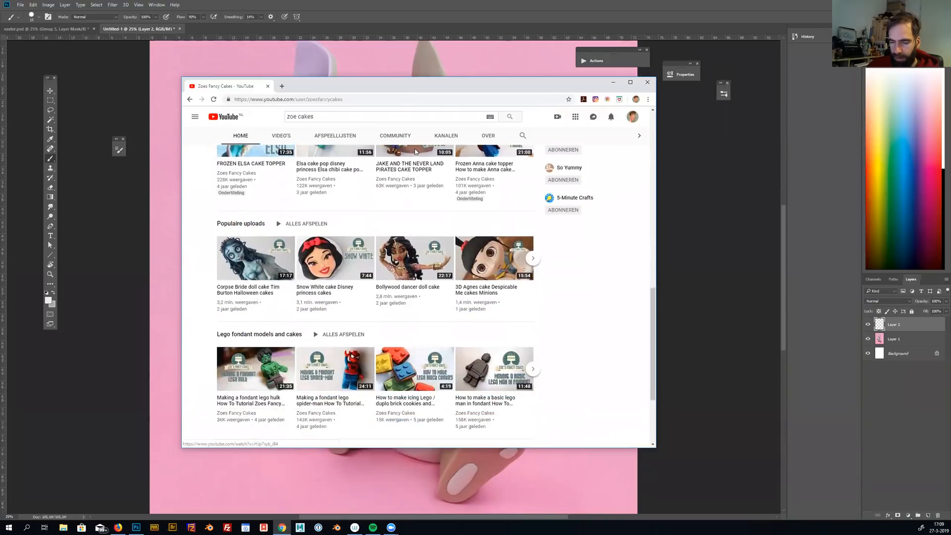
scroll(415, 151, "up", 5)
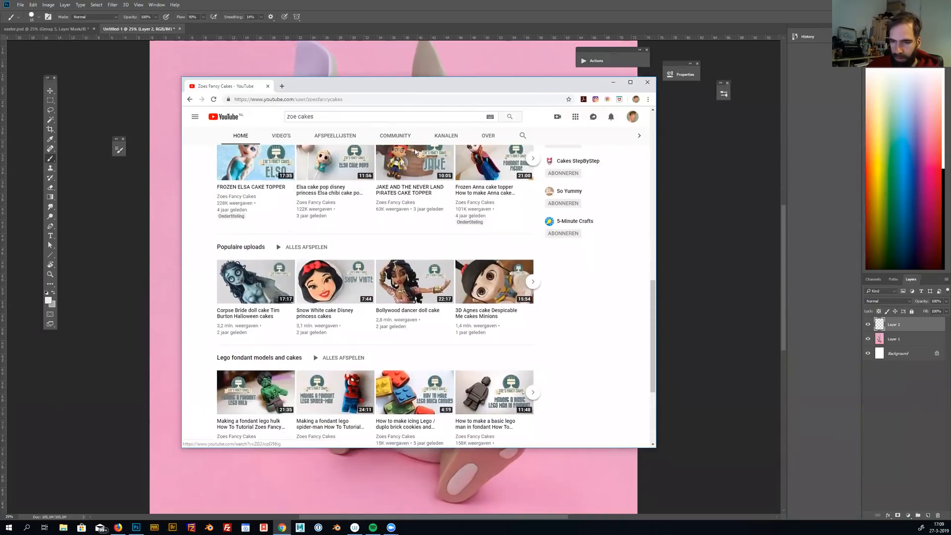
scroll(415, 151, "up", 5)
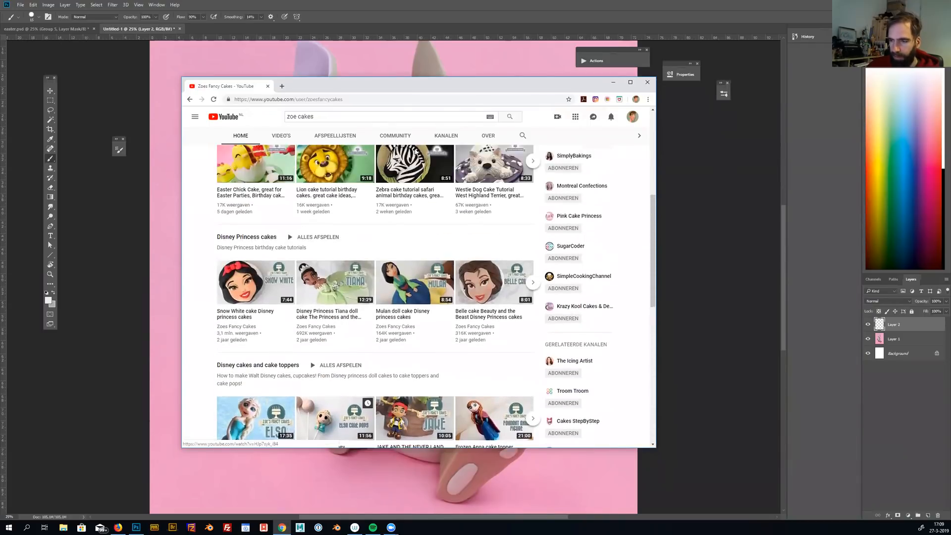
scroll(415, 152, "down", 2)
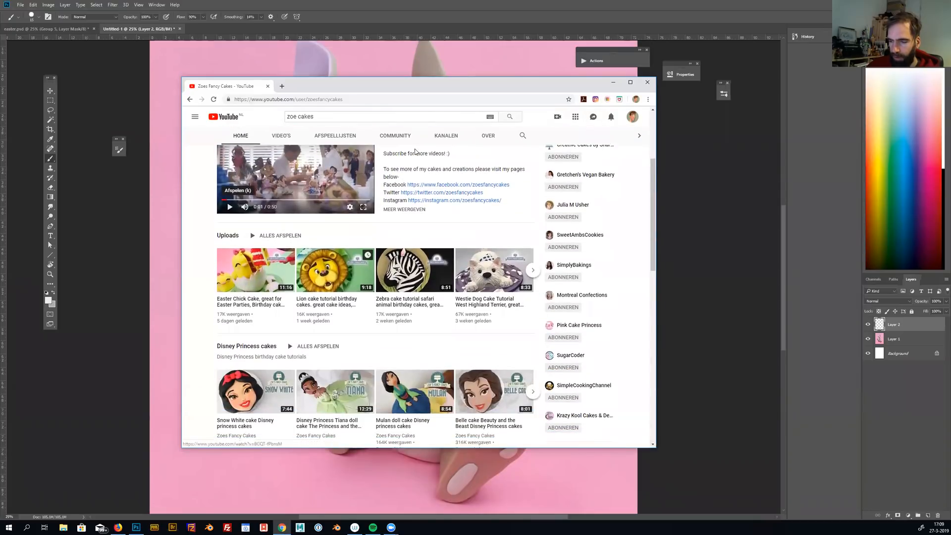
scroll(415, 152, "down", 3)
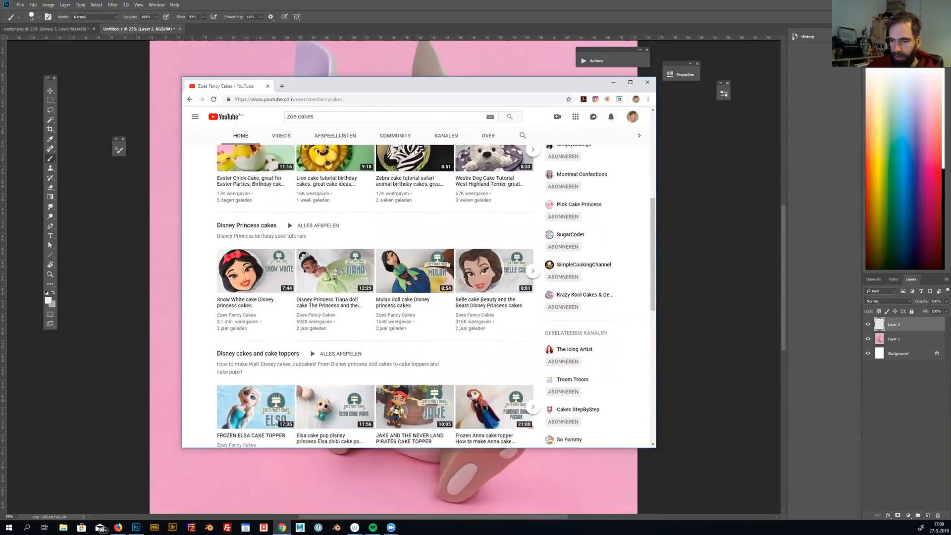
scroll(415, 148, "down", 4)
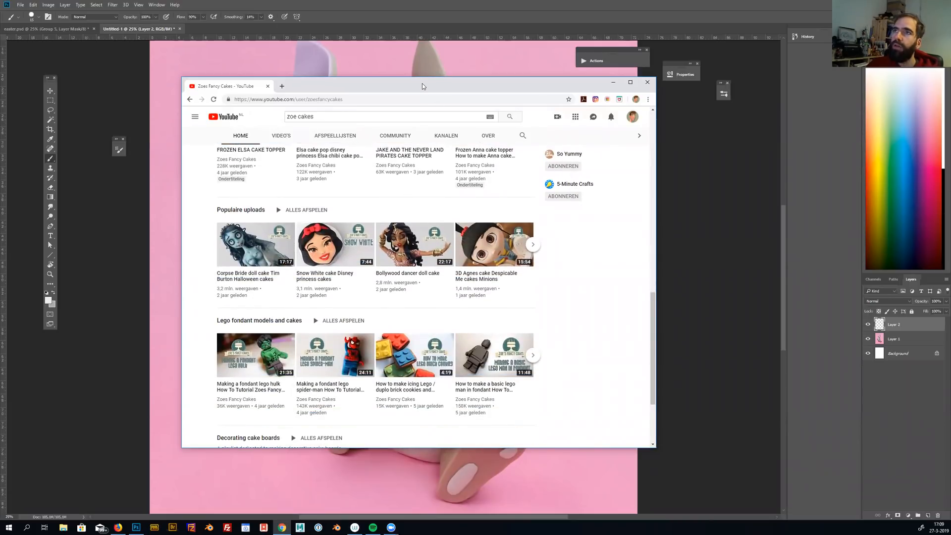
left_click_drag(422, 86, 422, 0)
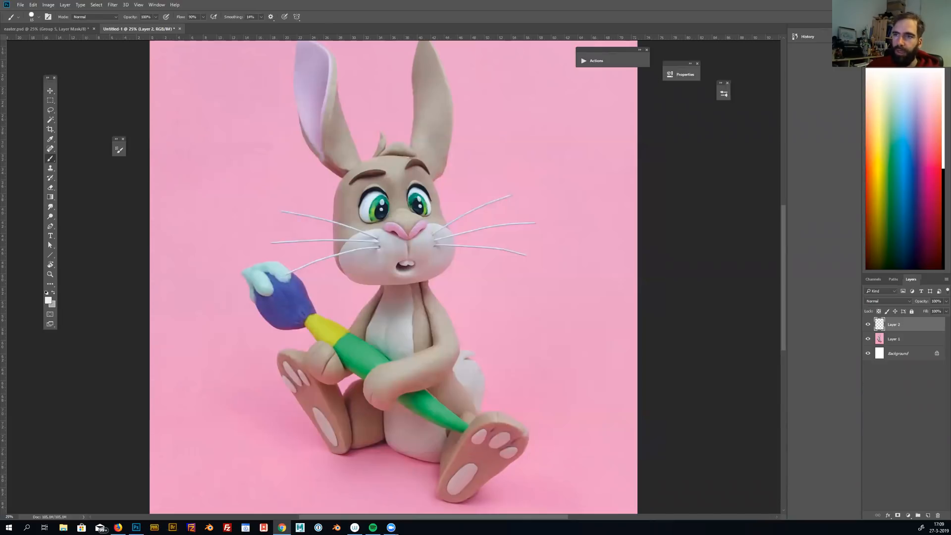
Switch to the easter.psd rabbit painting and select the layer holding the grey eggshell around the chick
left_click(347, 16)
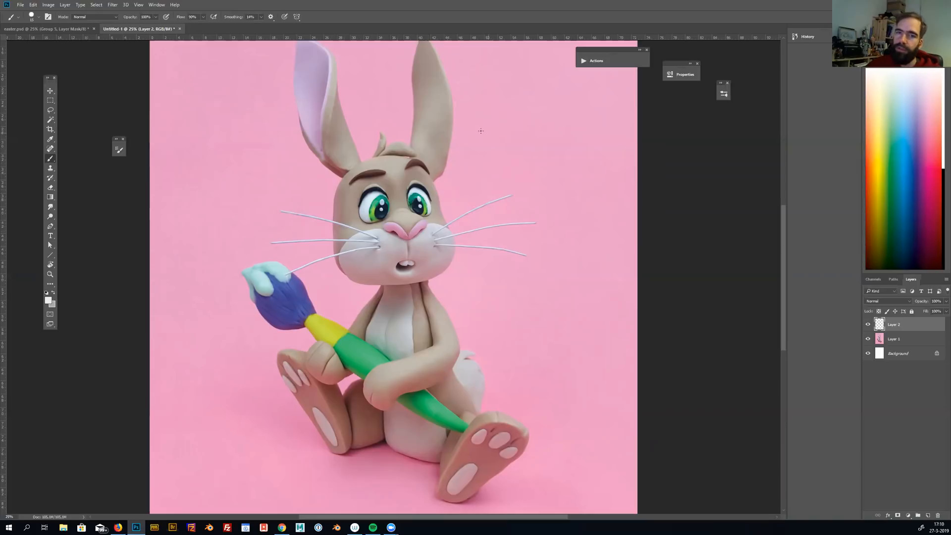
left_click(47, 29)
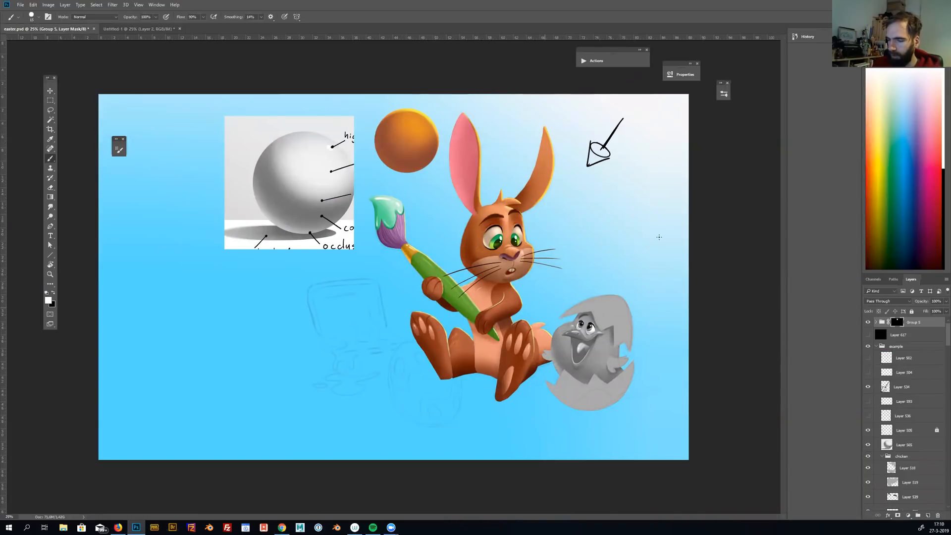
scroll(658, 236, "up", 2)
left_click_drag(658, 237, 597, 231)
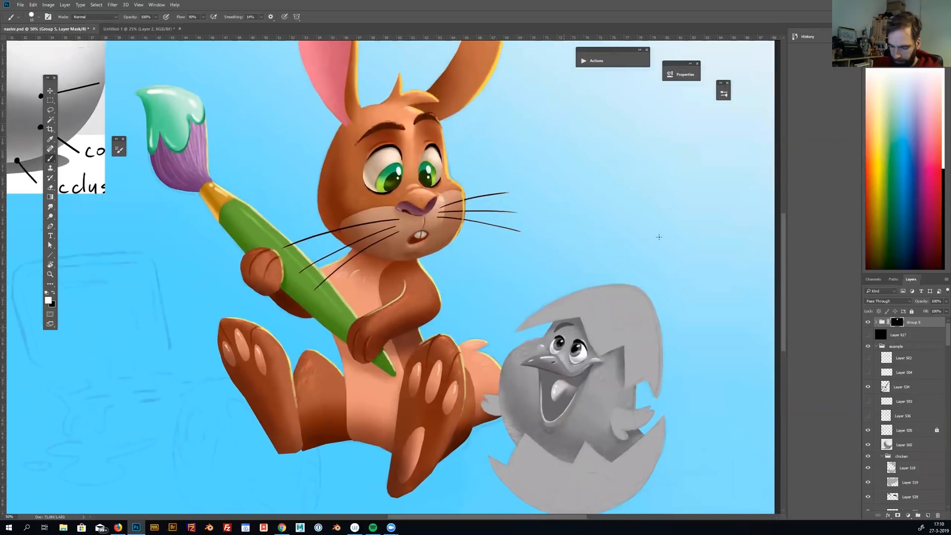
key("m")
left_click_drag(624, 337, 653, 393)
left_click_drag(624, 337, 587, 256)
key("v")
left_click_drag(628, 374, 643, 400)
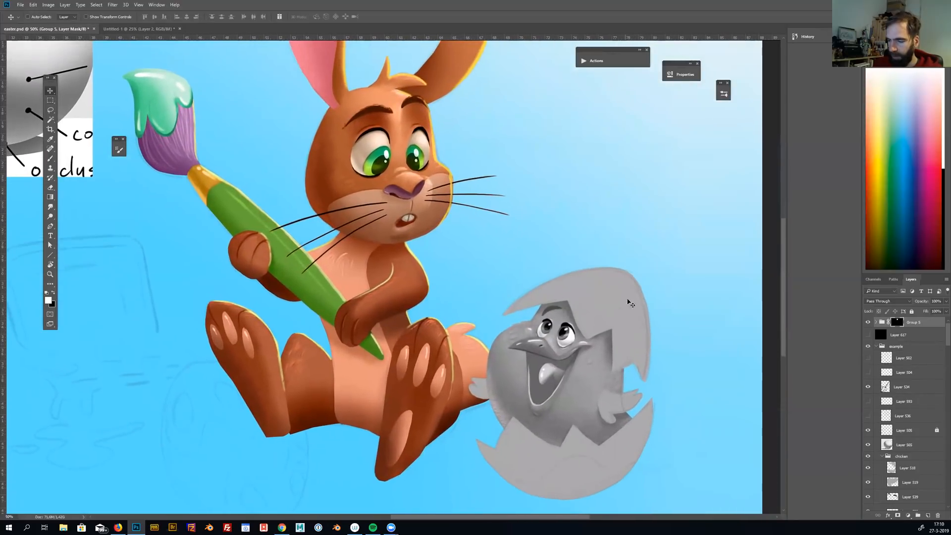
left_click(628, 322, "ctrl")
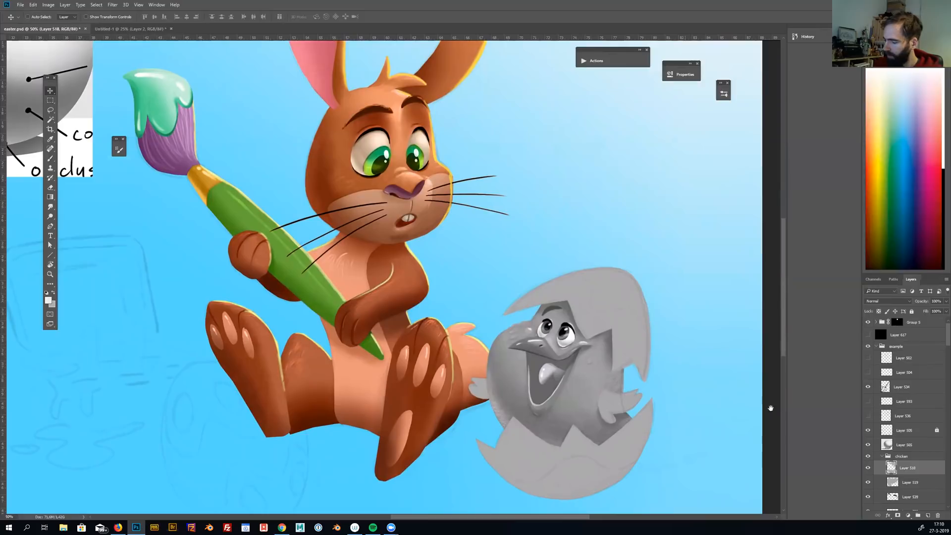
Check the eggshell layer by hiding and showing it, and lock its transparent pixels for painting with the Brush tool
left_click(867, 468)
left_click(868, 468)
mouse_move(646, 401)
left_mouse_down()
mouse_move(618, 393)
mouse_move(629, 394)
left_mouse_up()
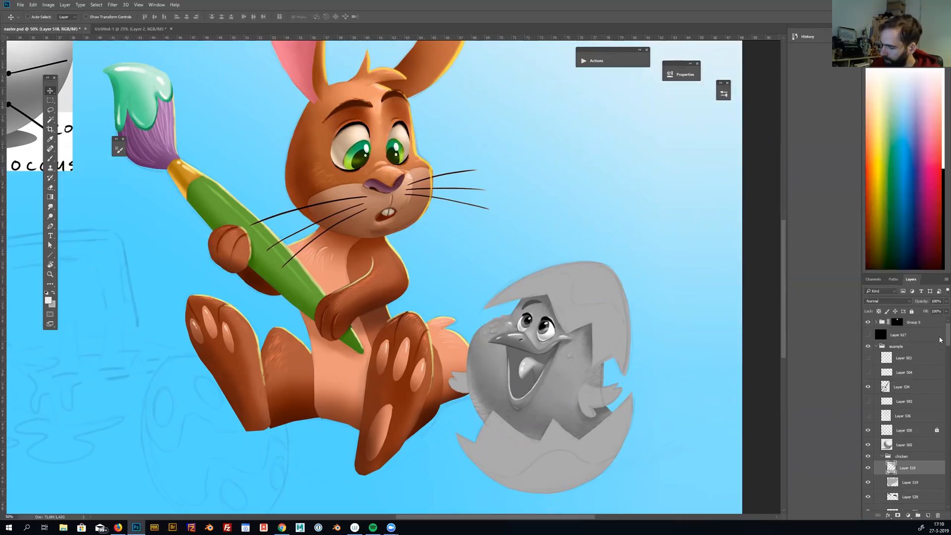
scroll(940, 351, "down", 4)
scroll(940, 351, "up", 1)
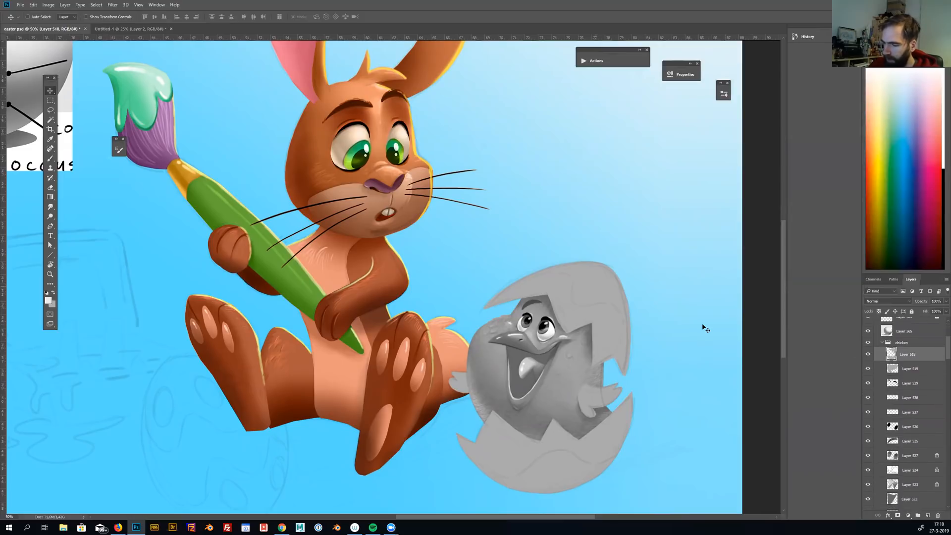
key("b")
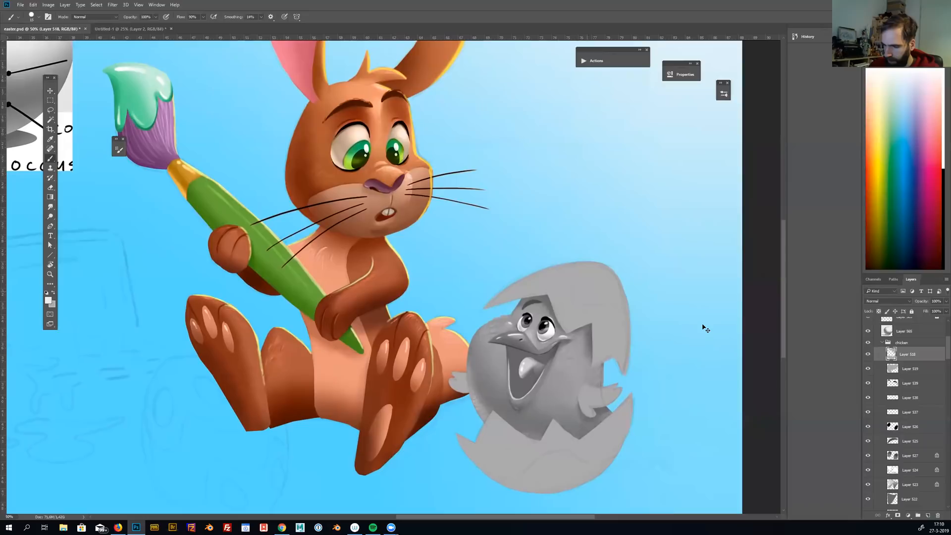
key("bracketleft")
key("bracketleft")
left_click(878, 311)
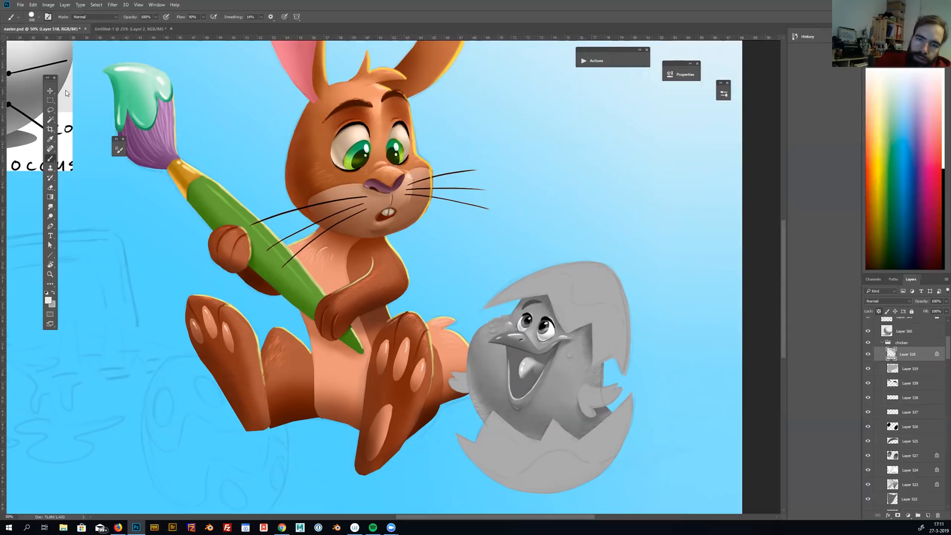
Set up a soft brush with 0% hardness, Shape Dynamics off and Transfer on
left_click(119, 149)
left_click_drag(194, 266, 180, 267)
left_click(134, 178)
left_click(135, 214)
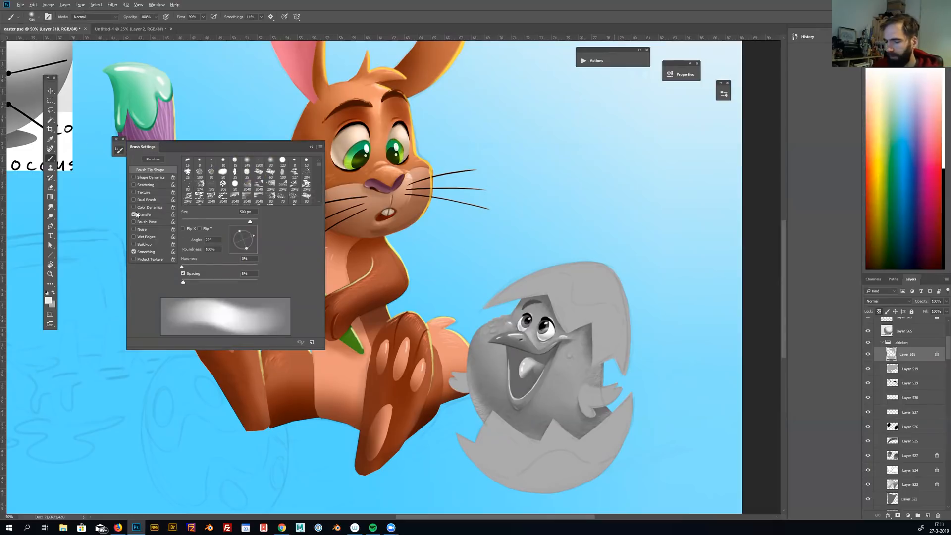
Paint soft dark shading on the left and lower parts of both eggshell halves with a brush of about 500 px
mouse_move(641, 352)
left_mouse_down()
mouse_move(619, 353)
mouse_move(680, 345)
mouse_move(700, 440)
mouse_move(619, 499)
left_mouse_up()
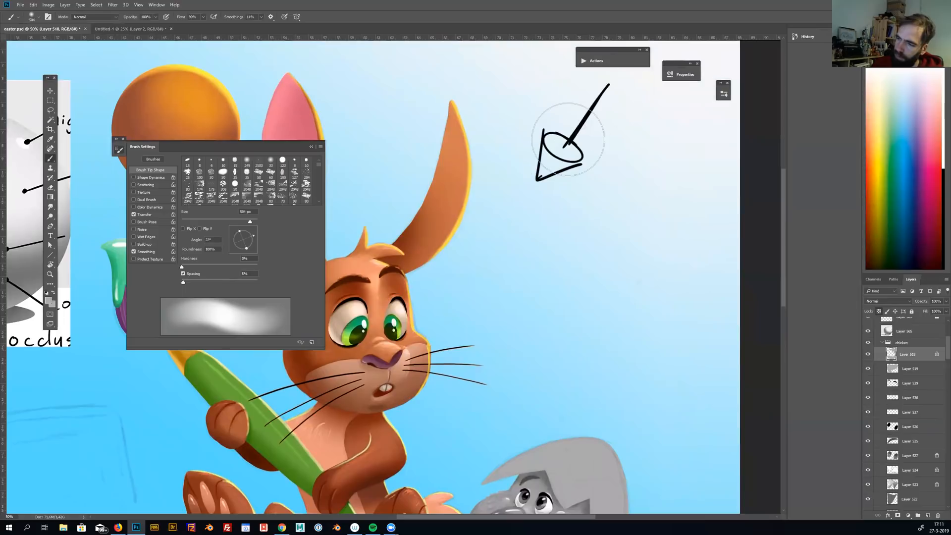
scroll(552, 155, "down", 8)
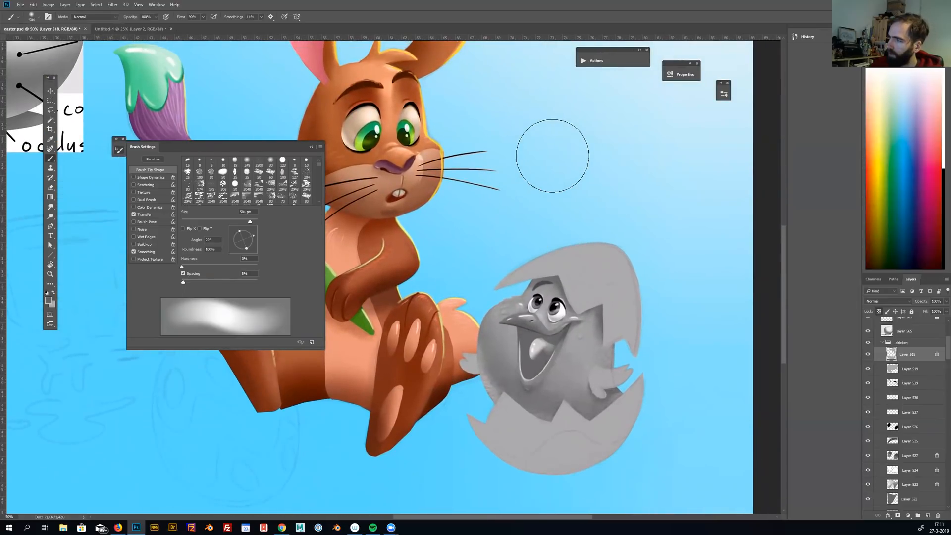
mouse_move(533, 267)
left_mouse_down()
mouse_move(506, 291)
mouse_move(515, 253)
mouse_move(569, 263)
mouse_move(553, 257)
left_mouse_up()
mouse_move(459, 402)
left_mouse_down()
mouse_move(508, 480)
mouse_move(538, 479)
left_mouse_up()
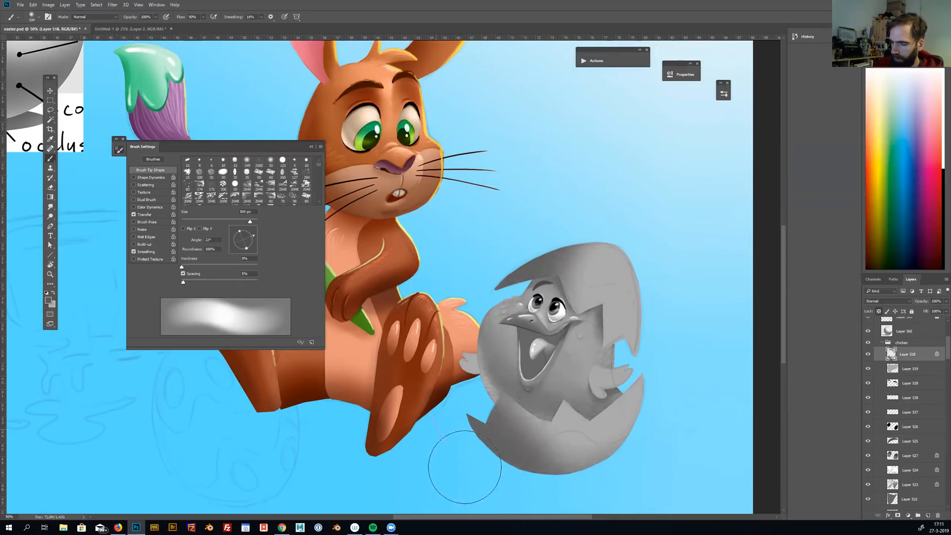
left_click_drag(686, 390, 688, 369)
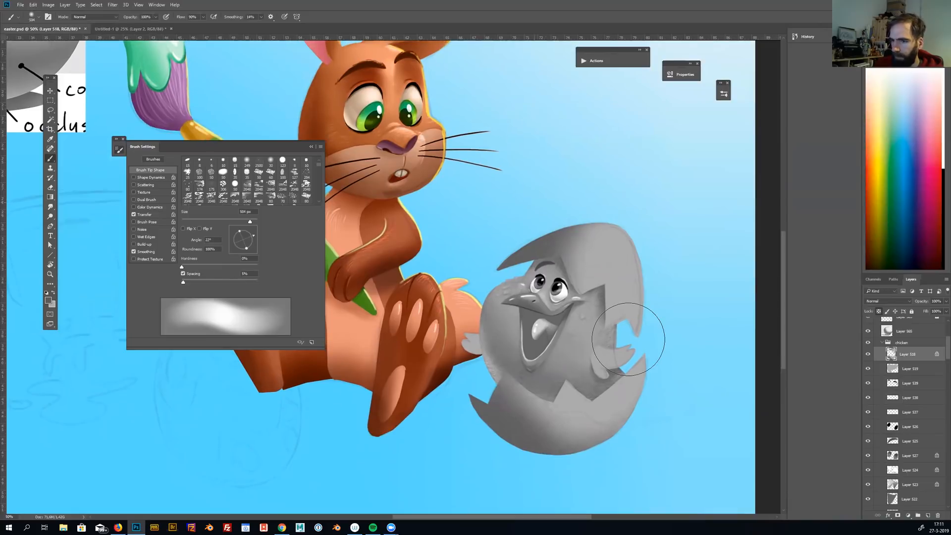
Sample the shell's grey and refine the soft shading on both eggshell halves with a brush of about 200 px
left_click(627, 270, "alt")
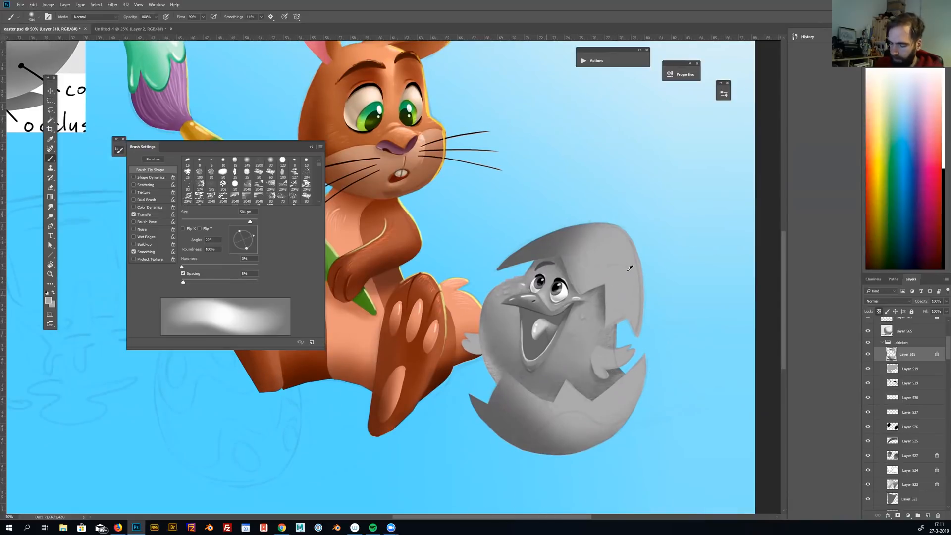
key("bracketleft")
key("bracketleft")
key("bracketleft")
key("bracketleft")
key("bracketleft")
key("bracketleft")
key("bracketright")
key("bracketright")
key("bracketright")
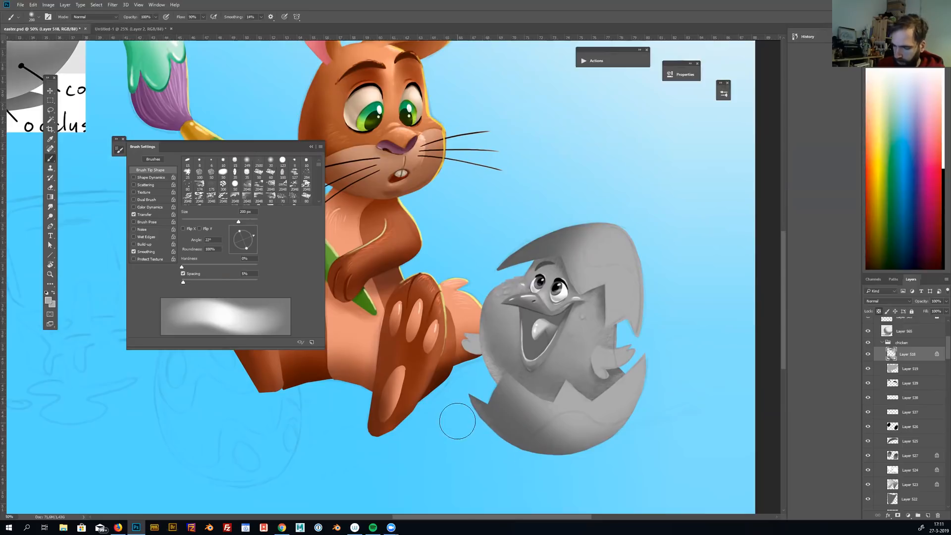
key("bracketright")
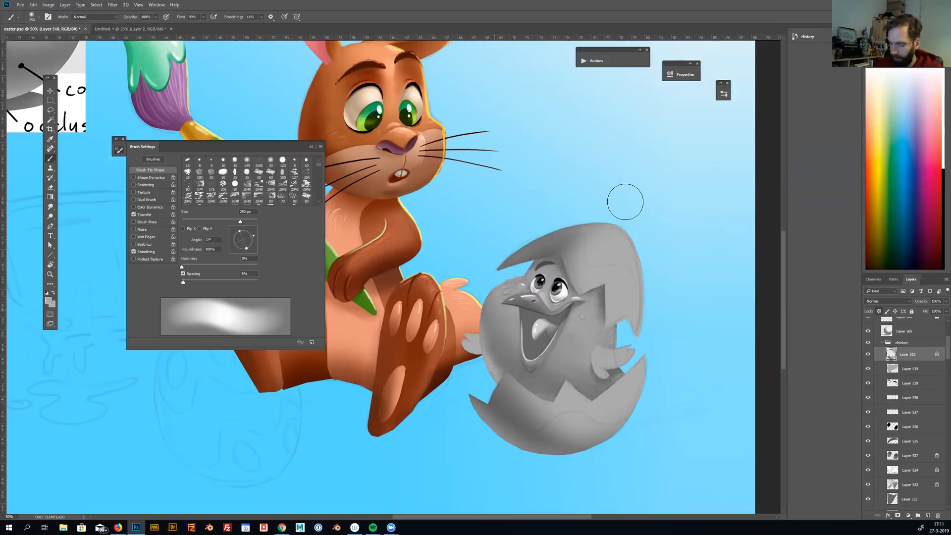
Paint a light curved highlight near the upper right edge of the top eggshell half with a 40 px brush
key("bracketright")
key("bracketright")
key("bracketright")
key("bracketleft")
key("bracketleft")
key("bracketleft")
key("bracketleft")
key("bracketleft")
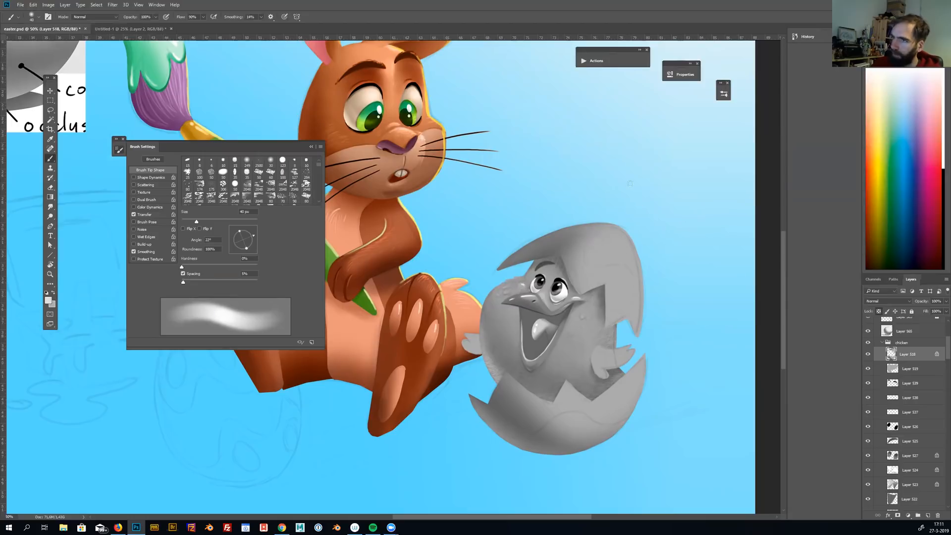
left_click(618, 241)
left_click_drag(617, 242, 625, 261)
left_click(629, 284, "alt")
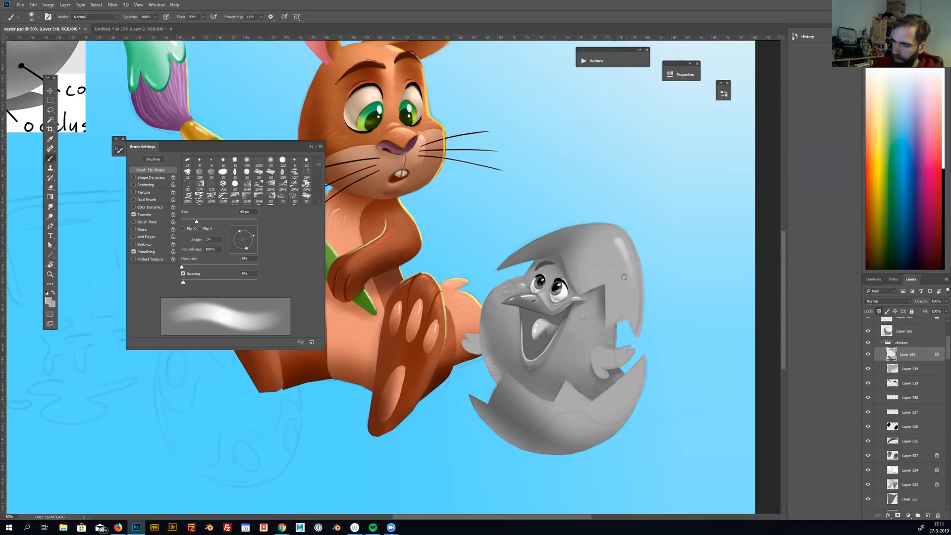
Sample the highlight's light grey and add a small highlight to the lower eggshell half with a 25 px brush
left_click(625, 257, "alt")
key("bracketleft")
key("bracketleft")
key("bracketleft")
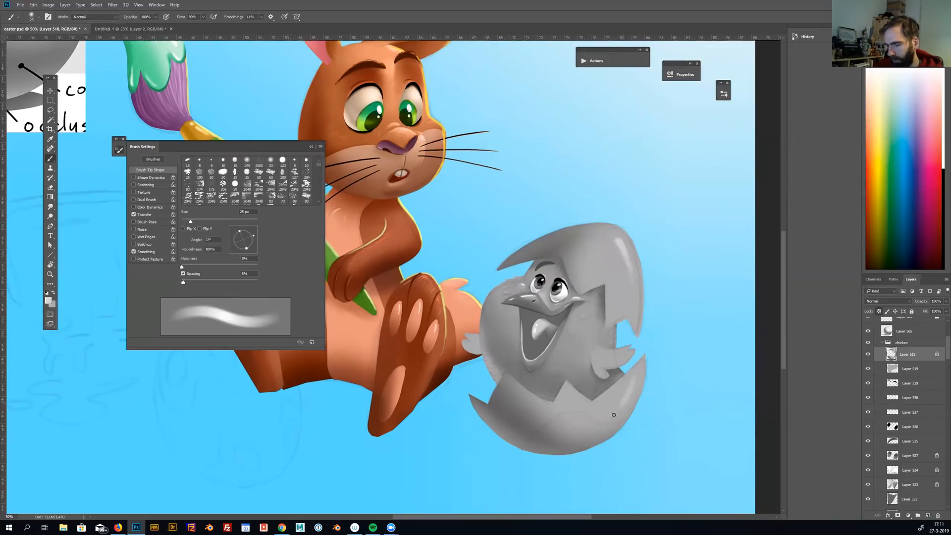
Put the eggshell layer in a group and mask the group to the eggshell's outline
left_click_drag(661, 394, 664, 396)
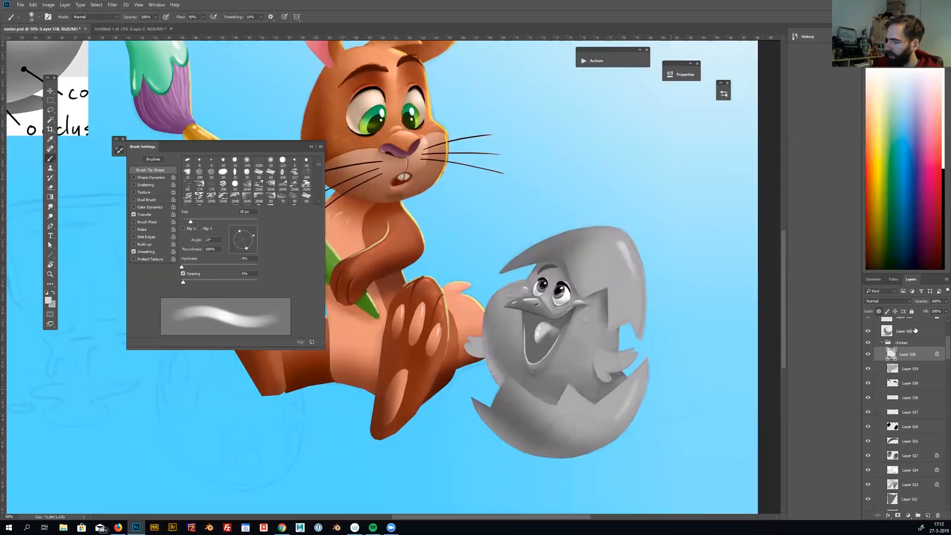
key("ctrl+g")
left_click(895, 363, "ctrl")
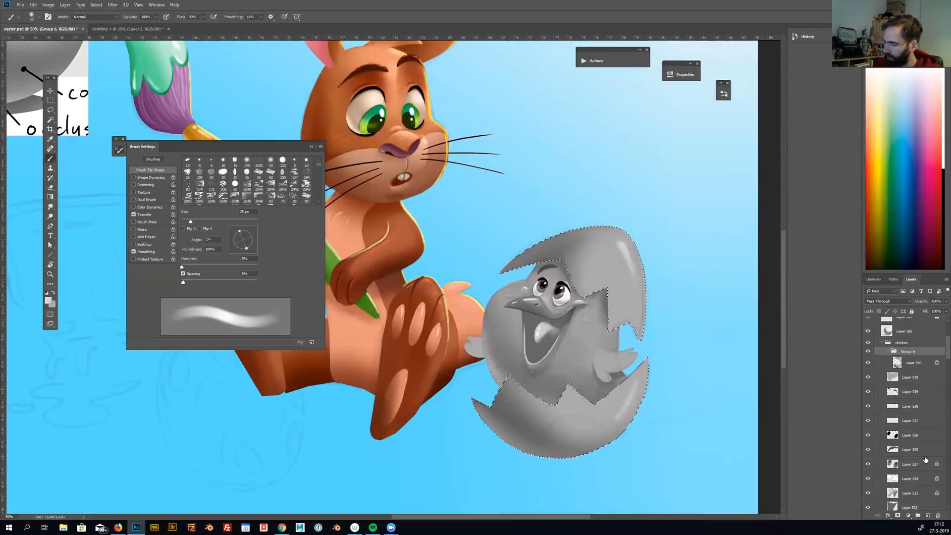
left_click(897, 517)
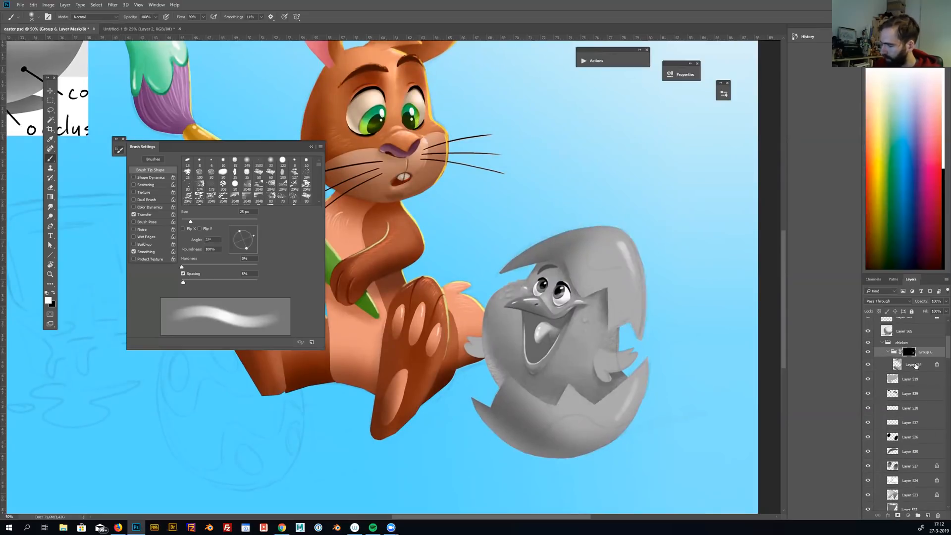
Add a new layer above the shell shading inside the masked group, marquee the whole egg, and set the layer's blend mode to Color
left_click(910, 362)
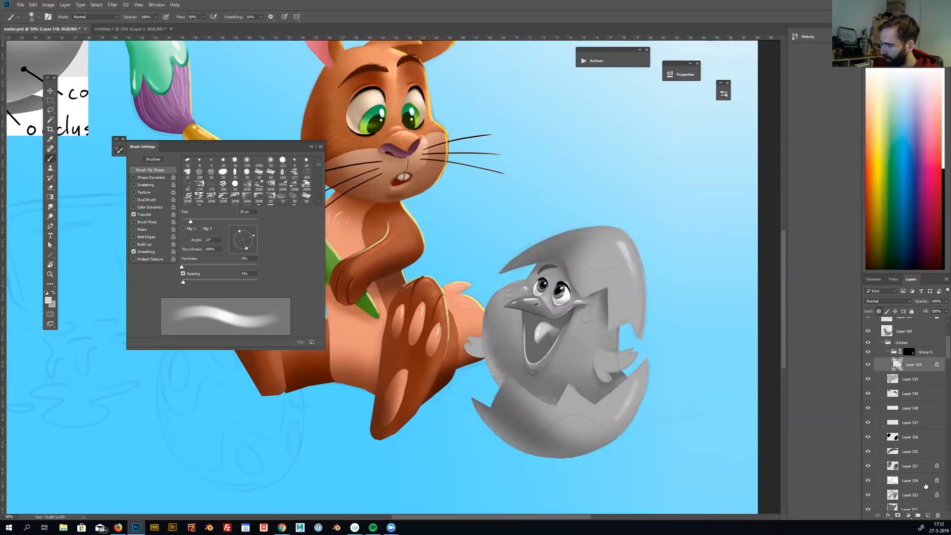
left_click(928, 516)
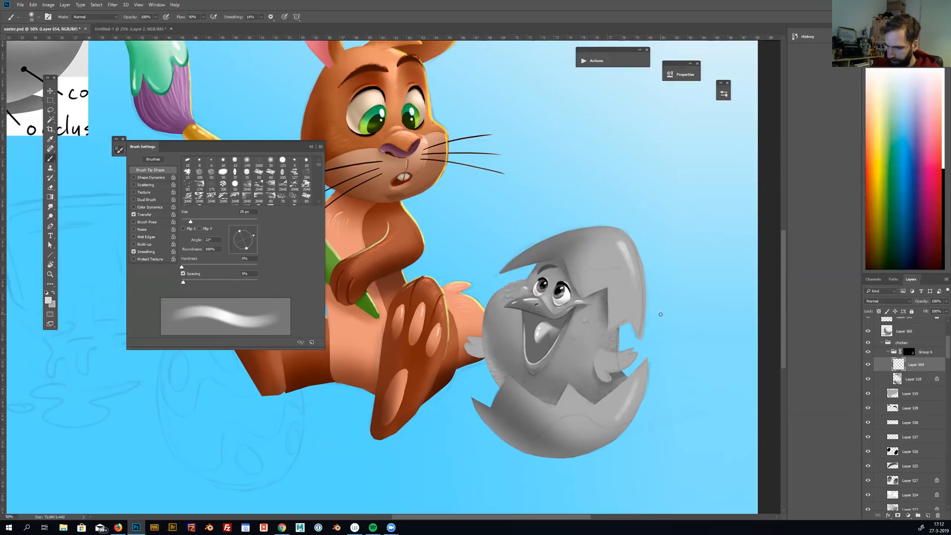
key("m")
mouse_move(446, 208)
left_mouse_down()
mouse_move(662, 447)
mouse_move(675, 474)
left_mouse_up()
left_click(886, 300)
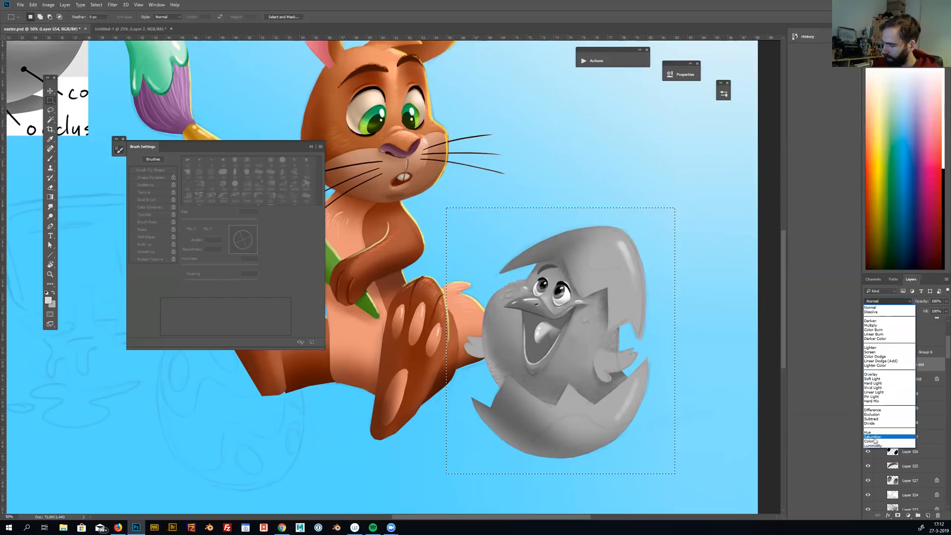
left_click(874, 441)
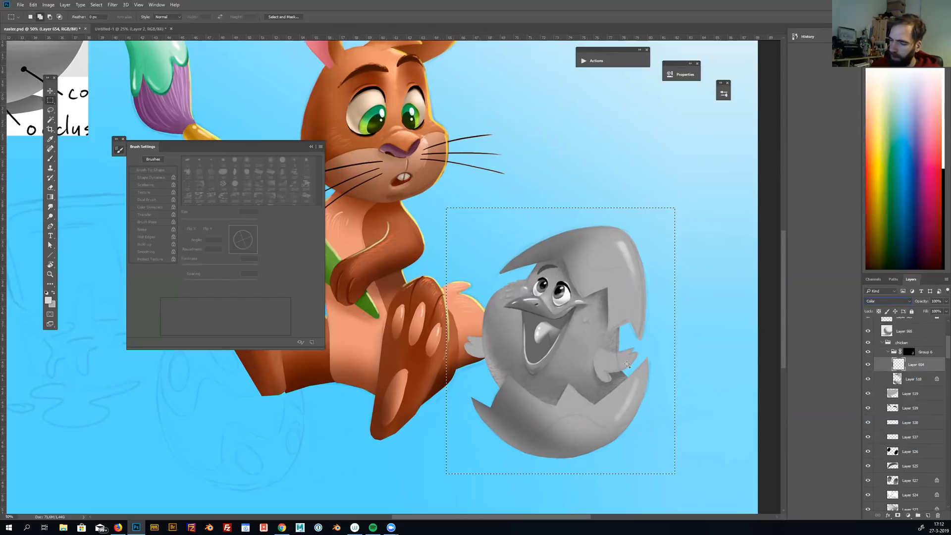
Fill the marqueed area on the Color layer with bright purple using the Paint Bucket and deselect it
right_click(50, 200)
left_click(73, 203)
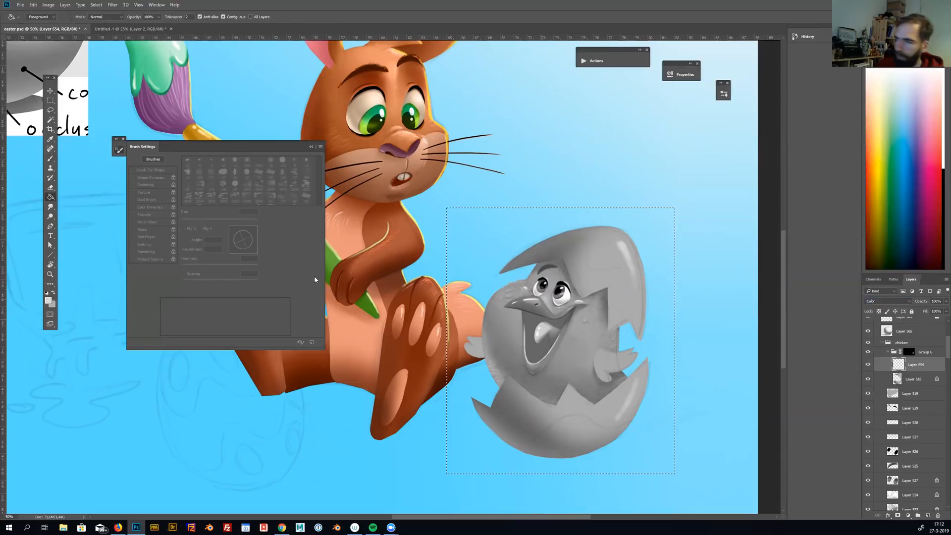
left_click(870, 117)
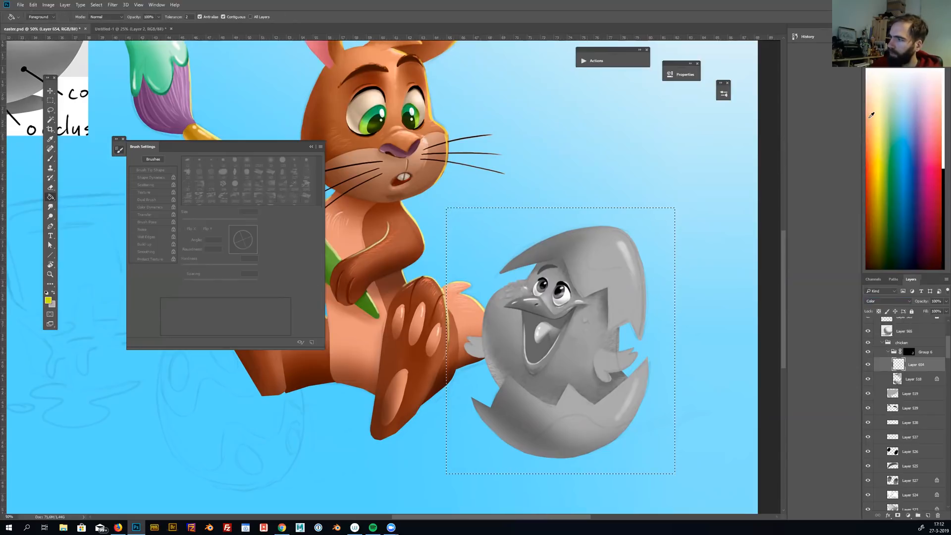
left_click(871, 115)
left_click(871, 116)
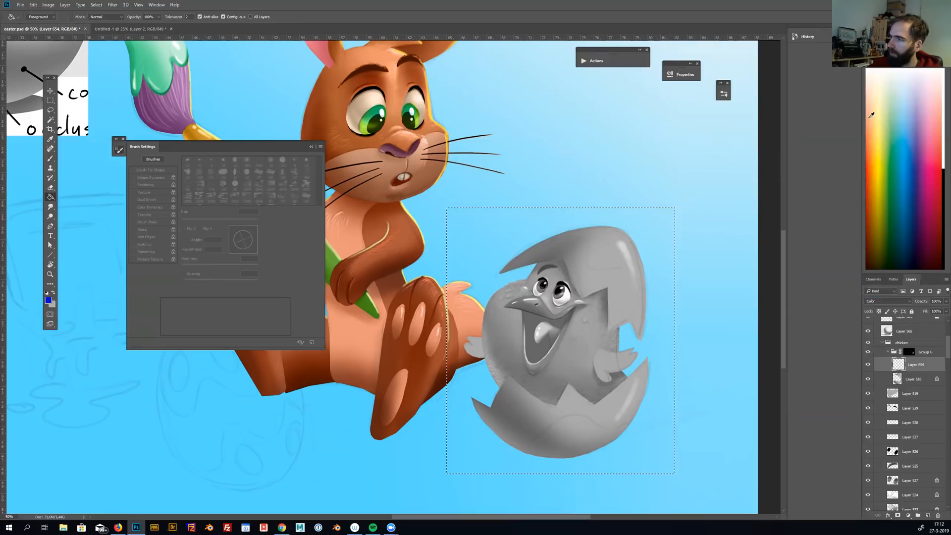
left_click(871, 115)
left_click(659, 273)
key("m")
key("ctrl+d")
Lock the purple layer's transparent pixels and tint the left parts of both shell halves blue-violet with a 400 px soft brush
left_click_drag(679, 302, 693, 306)
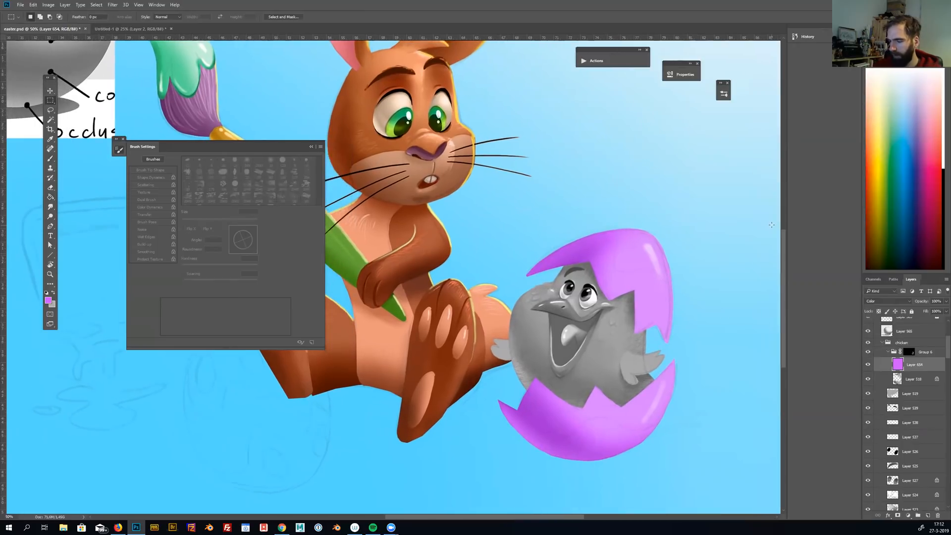
left_click_drag(682, 384, 662, 389)
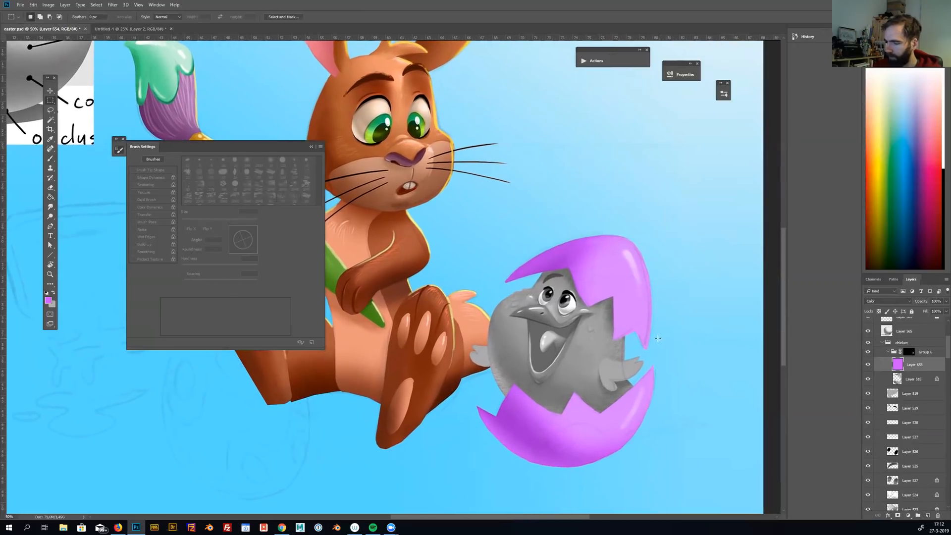
key("b")
key("bracketright")
key("bracketright")
key("bracketright")
key("bracketright")
key("bracketright")
key("bracketright")
key("bracketright")
key("bracketright")
key("bracketright")
key("bracketright")
key("bracketright")
key("bracketright")
key("bracketright")
key("bracketright")
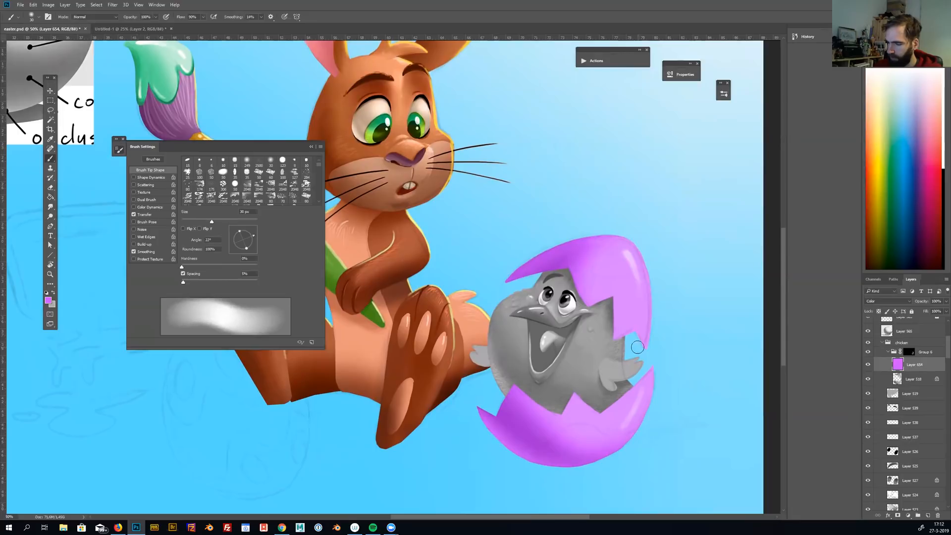
key("bracketright")
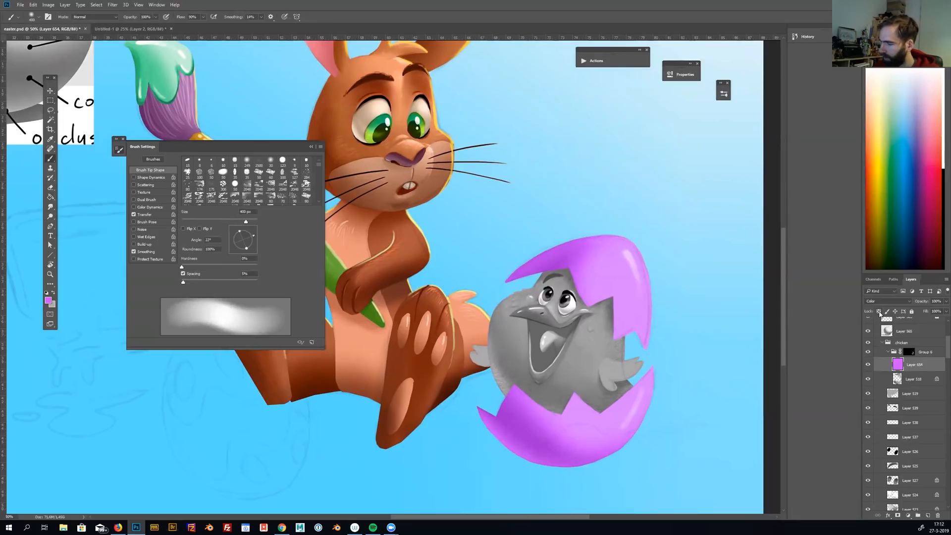
left_click(878, 312)
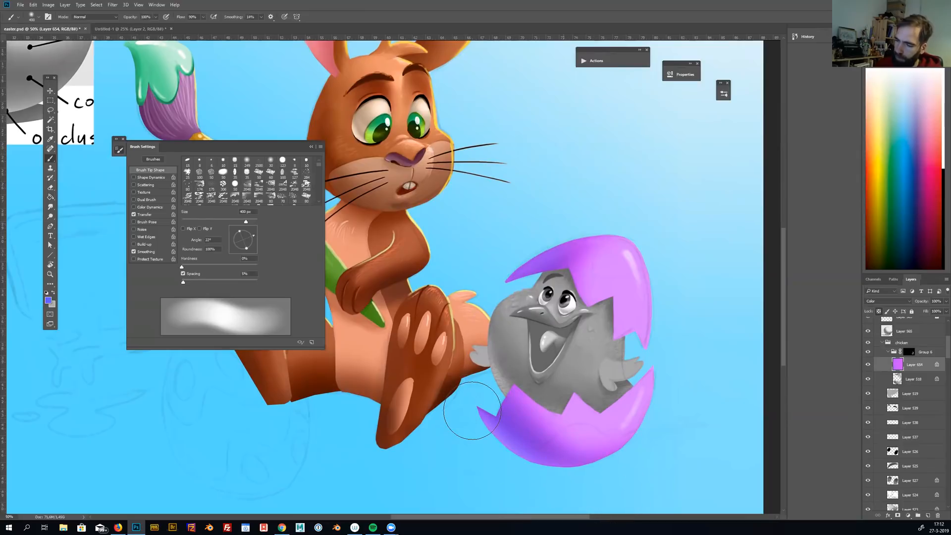
Paint soft pink tones over the right sides of both shell halves around the highlights with the 400 px brush
left_click(627, 259, "alt")
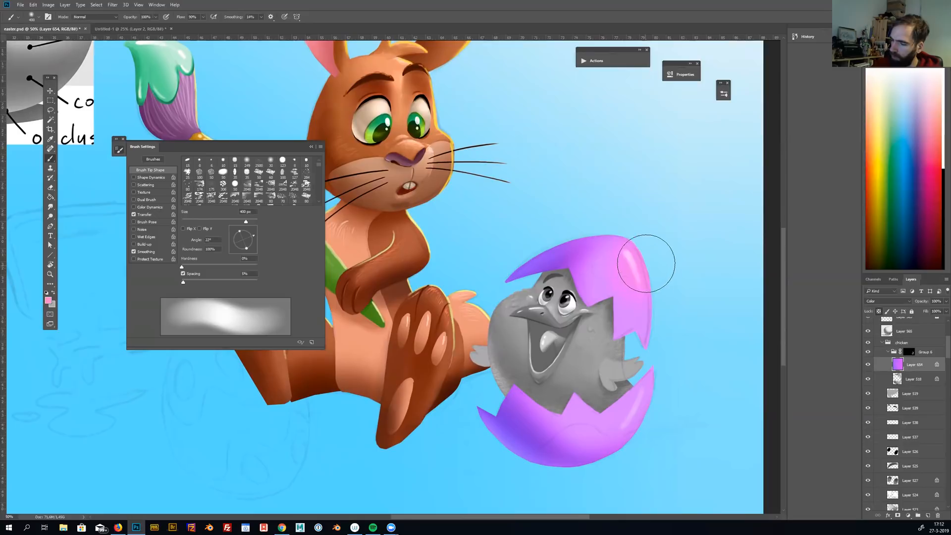
mouse_move(634, 269)
left_mouse_down()
mouse_move(648, 294)
mouse_move(658, 374)
left_mouse_up()
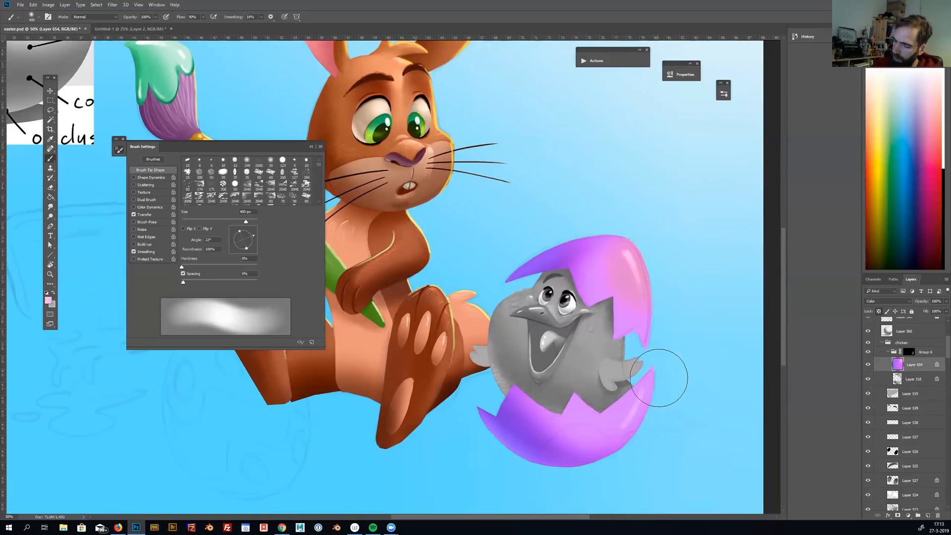
left_click_drag(641, 253, 655, 307)
left_click(604, 258, "alt")
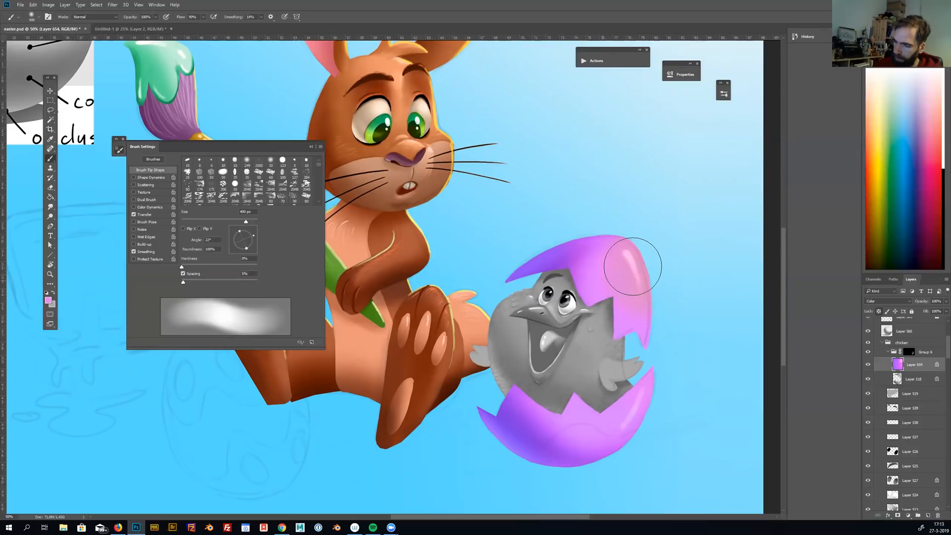
Duplicate the shell's color layer and lasso a wavy band across the top shell half on the copy
left_click_drag(673, 363, 688, 360)
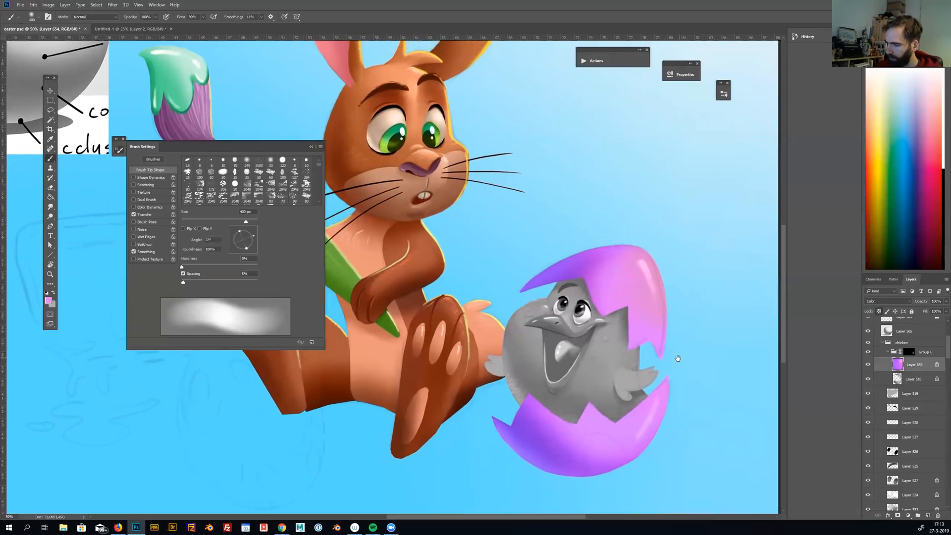
key("l")
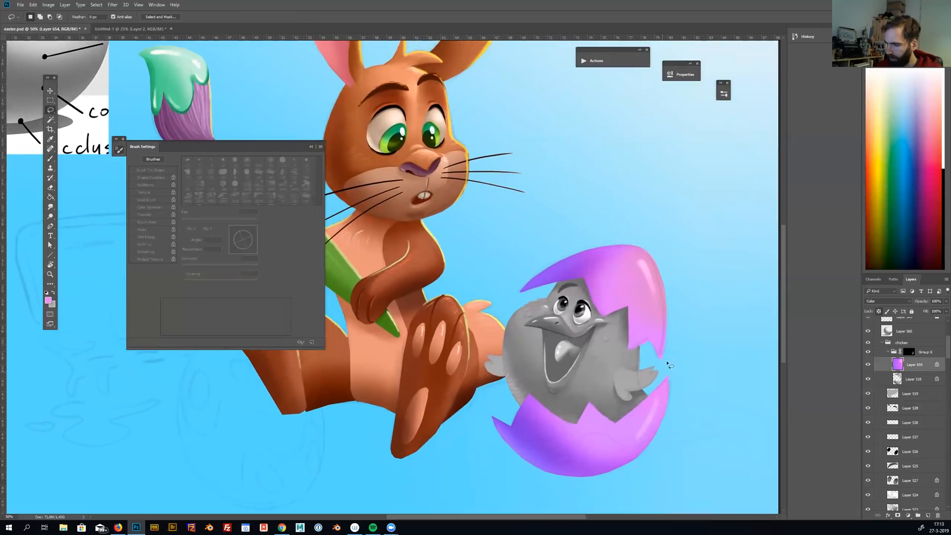
left_click_drag(920, 372, 927, 515)
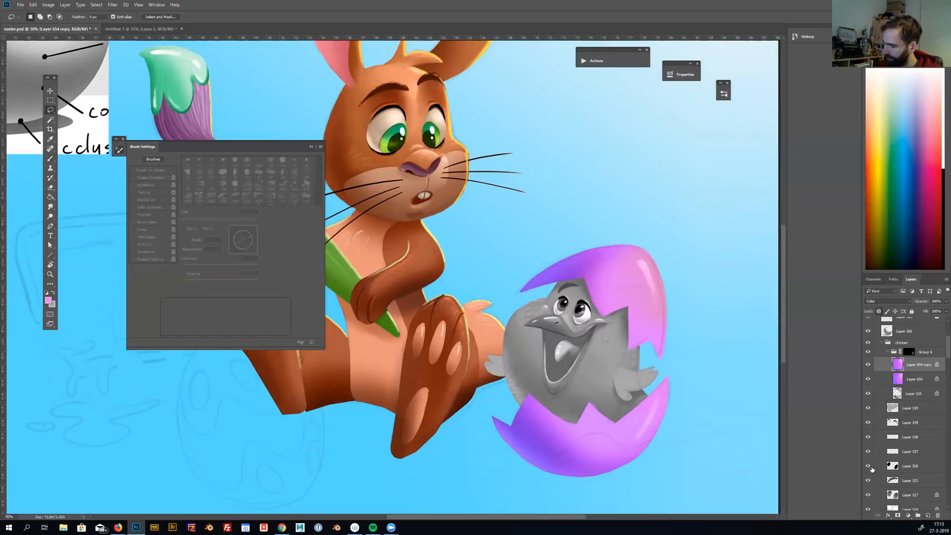
left_click_drag(526, 280, 570, 255)
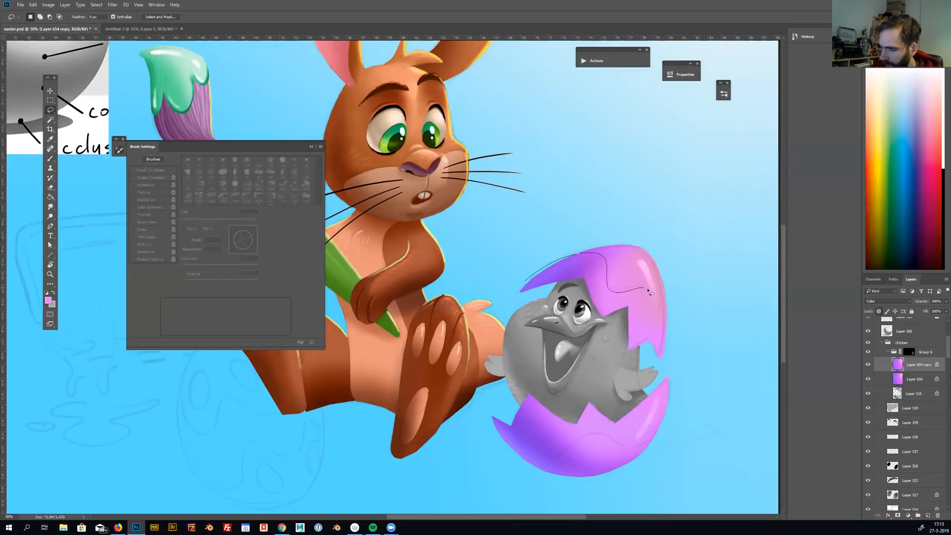
left_click_drag(685, 317, 684, 336)
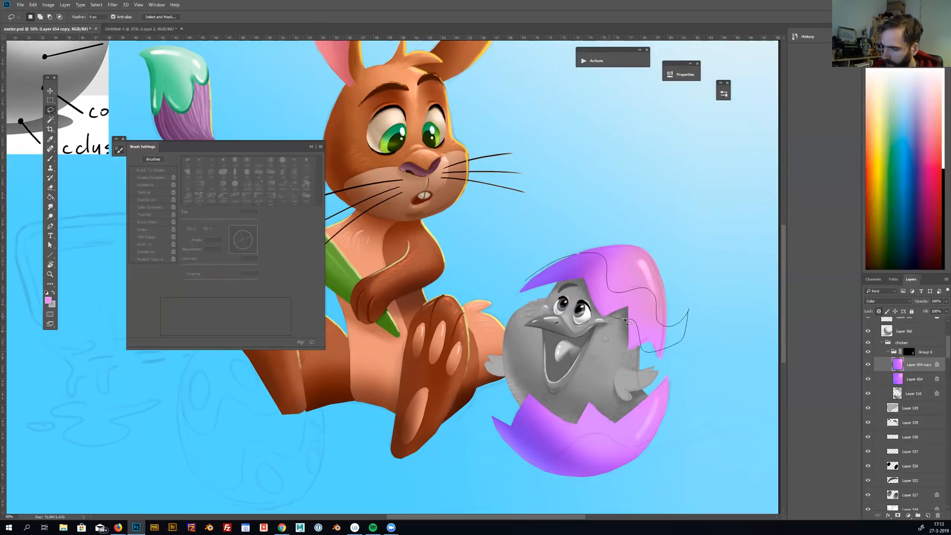
left_click_drag(626, 321, 609, 317)
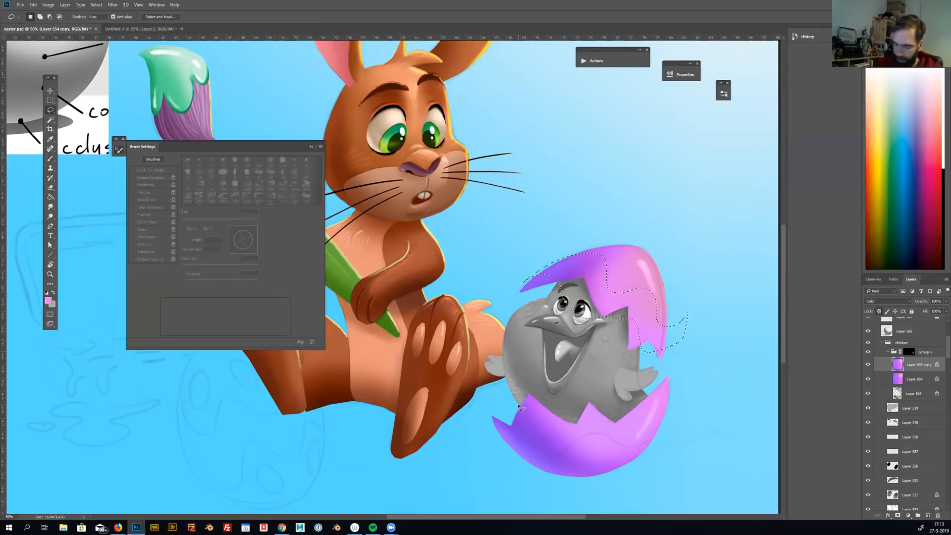
Shift the hue of the selected band on the top shell half toward pinkish red with Hue/Saturation and deselect it
key("ctrl+u")
mouse_move(699, 214)
left_mouse_down()
mouse_move(723, 214)
mouse_move(715, 213)
left_mouse_up()
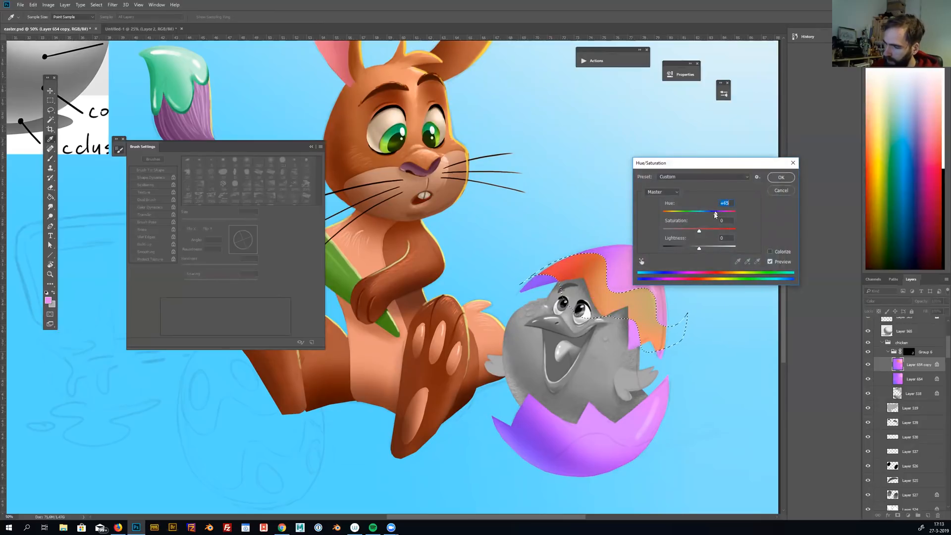
left_click(768, 177)
key("ctrl+d")
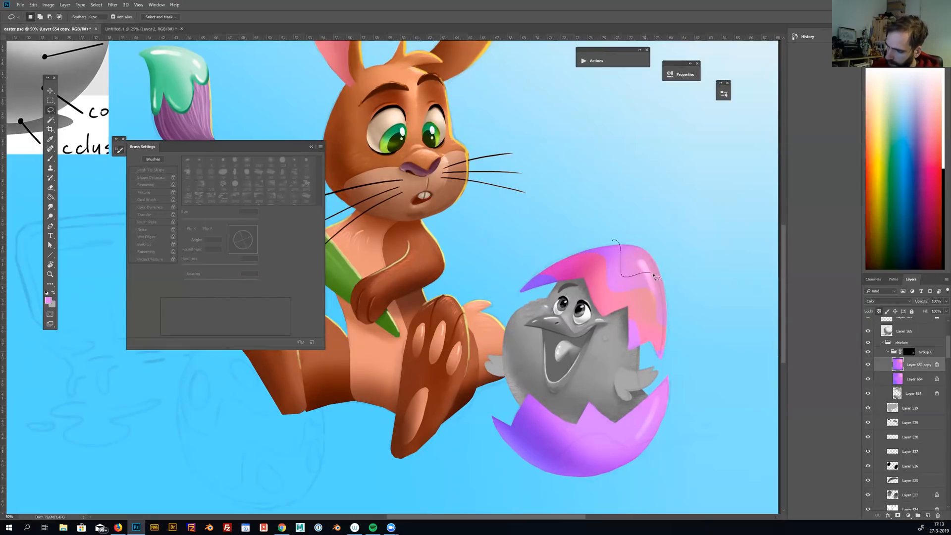
Lasso a wavy patch at the upper right tip of the shell, shift its hue toward blue, and deselect it
mouse_move(682, 291)
left_mouse_down()
mouse_move(685, 250)
mouse_move(641, 227)
left_mouse_up()
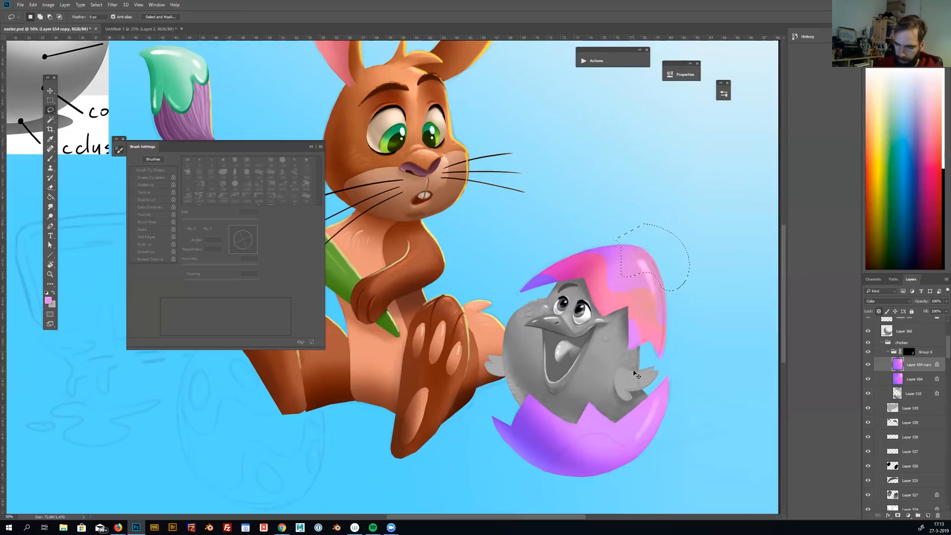
key("ctrl+u")
left_click_drag(699, 213, 713, 213)
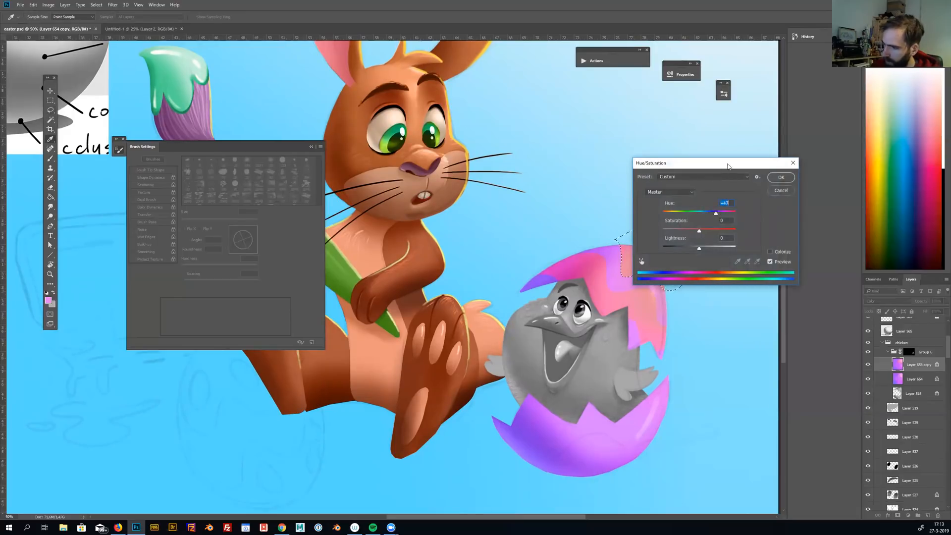
left_click_drag(733, 168, 782, 127)
left_click_drag(763, 170, 726, 174)
key("Return")
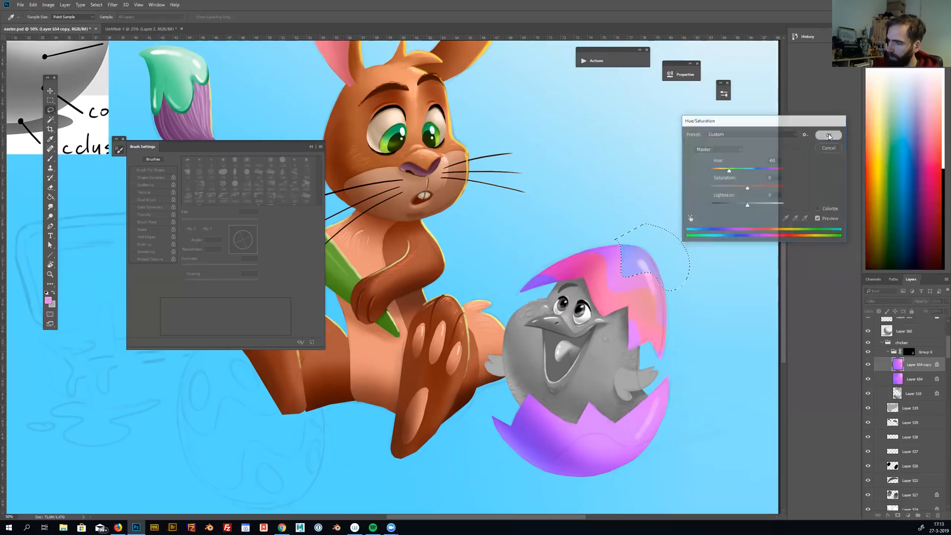
key("ctrl+d")
Lasso a wavy band across the lower shell half, set its Hue shift to +37, and deselect it
mouse_move(504, 462)
left_mouse_down()
mouse_move(564, 446)
mouse_move(589, 431)
mouse_move(623, 451)
mouse_move(659, 443)
mouse_move(687, 393)
mouse_move(660, 405)
mouse_move(633, 389)
mouse_move(561, 404)
left_mouse_up()
mouse_move(524, 436)
left_mouse_down()
mouse_move(486, 429)
mouse_move(481, 470)
left_mouse_up()
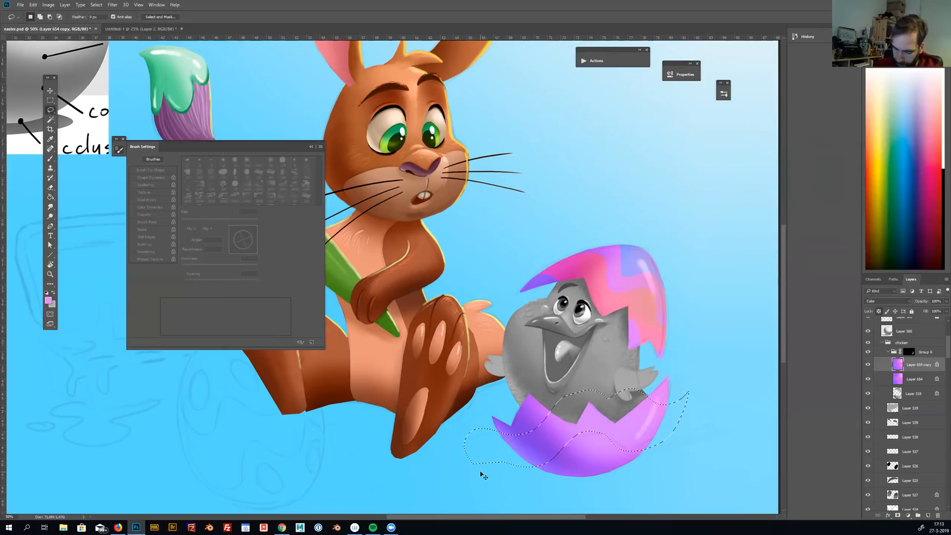
key("ctrl+u")
left_click_drag(747, 170, 761, 171)
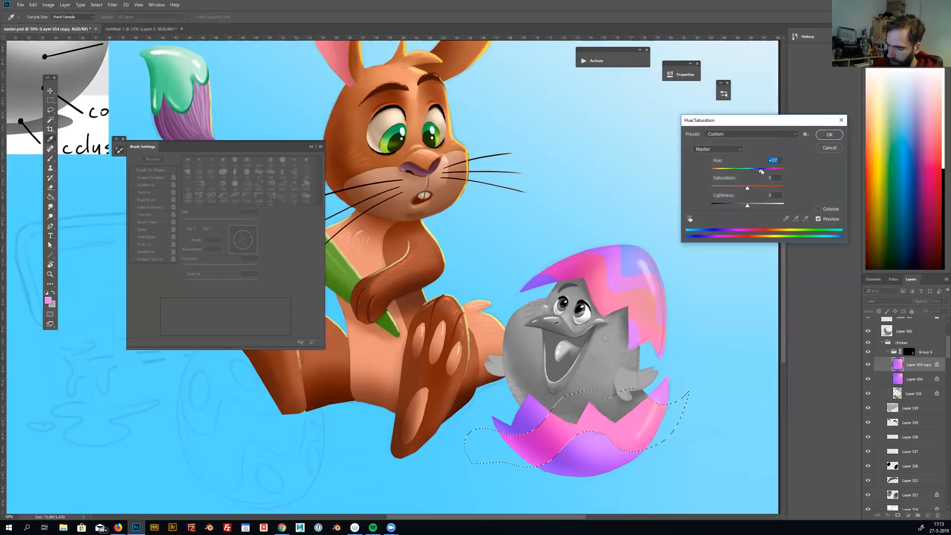
left_click(828, 135)
key("ctrl+d")
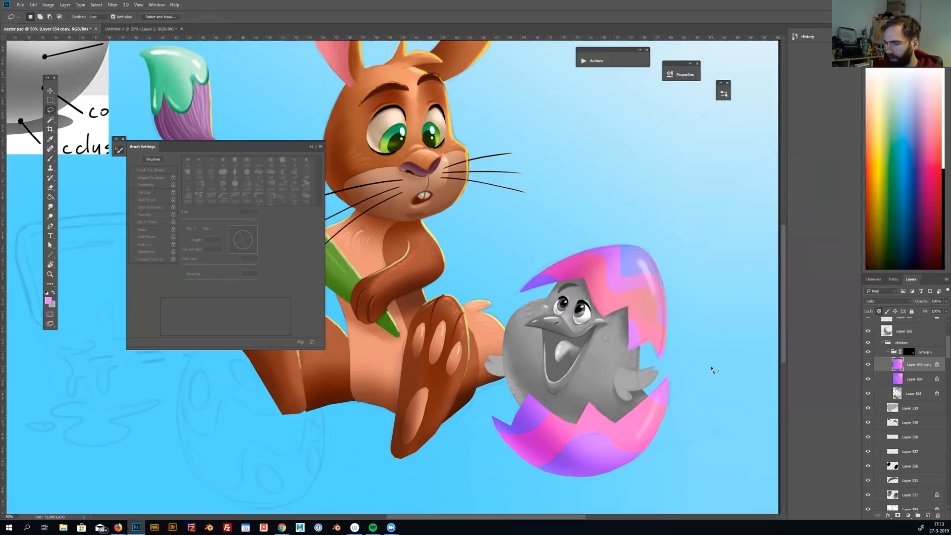
Collapse the shell's layer group and select the shading layer of the chick's body from the canvas
mouse_move(648, 420)
left_mouse_down()
mouse_move(657, 430)
mouse_move(665, 406)
left_mouse_up()
left_click(888, 353)
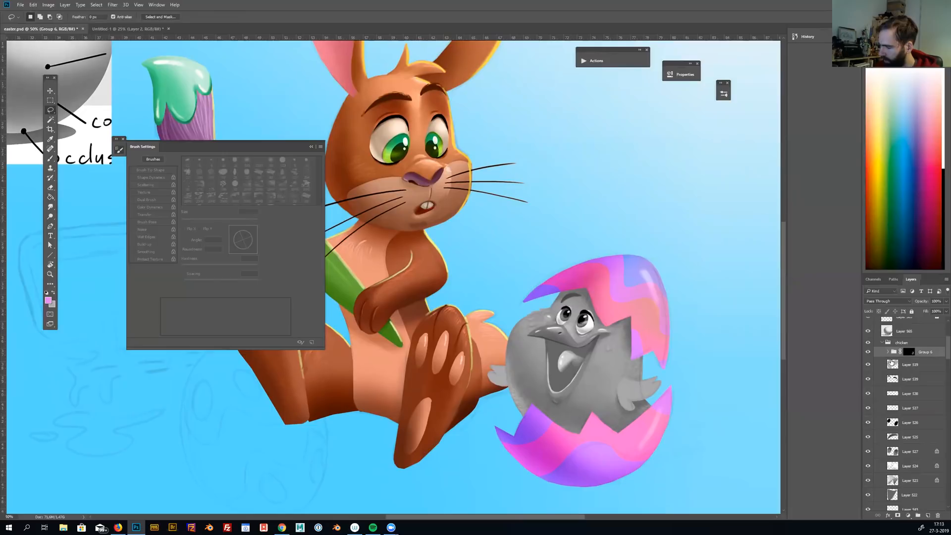
left_click(891, 363)
key("v")
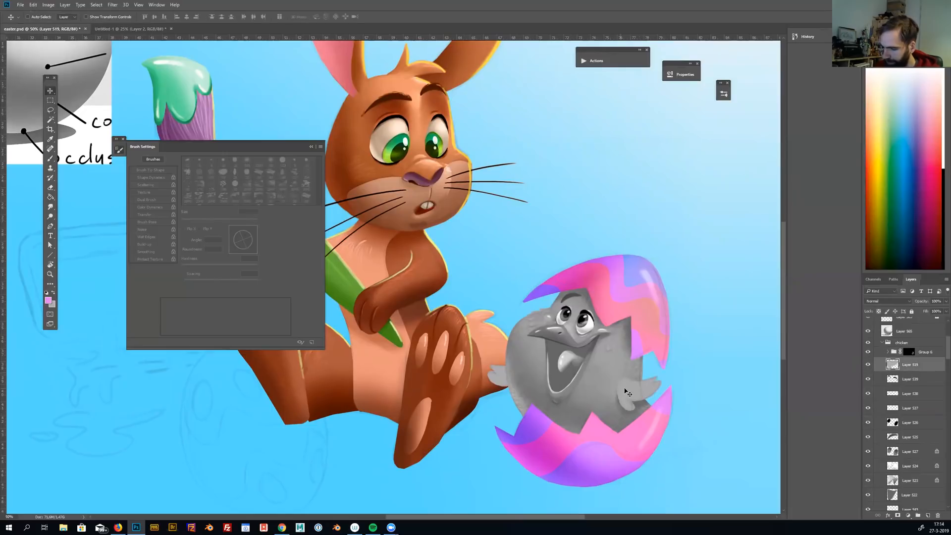
left_click(627, 392, "ctrl")
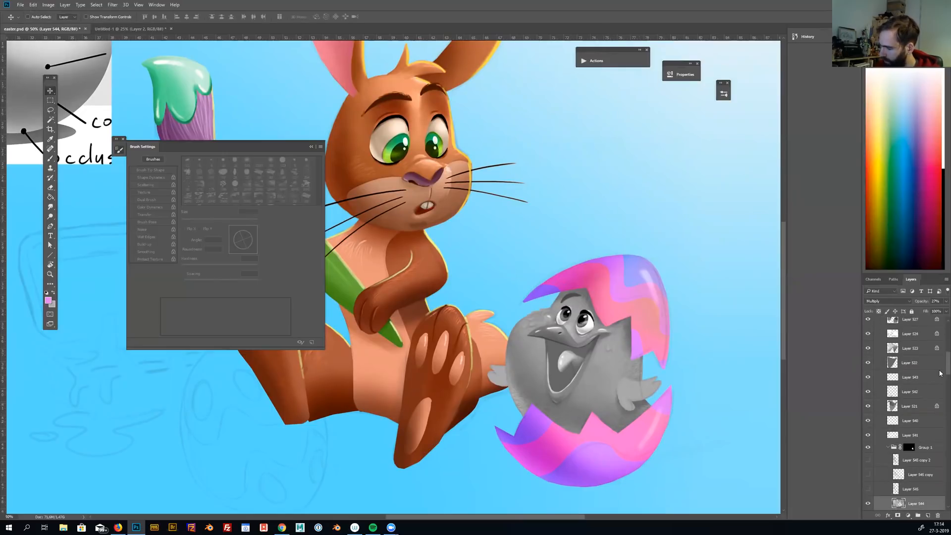
Check the chick's body group by toggling its visibility, then collapse it and merge it with Layer 541 directly above
scroll(930, 376, "down", 3)
left_click(868, 385)
left_click(867, 386)
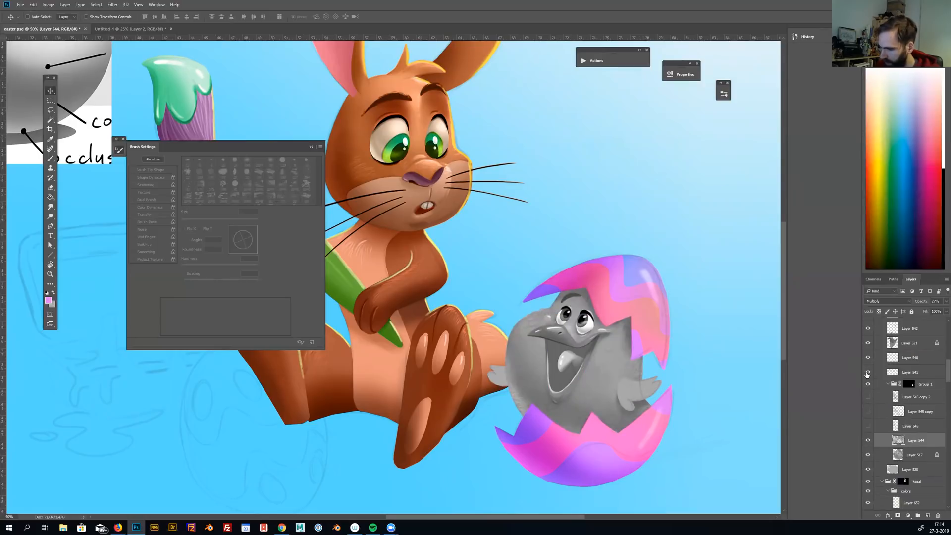
left_click(894, 374)
left_click(889, 384)
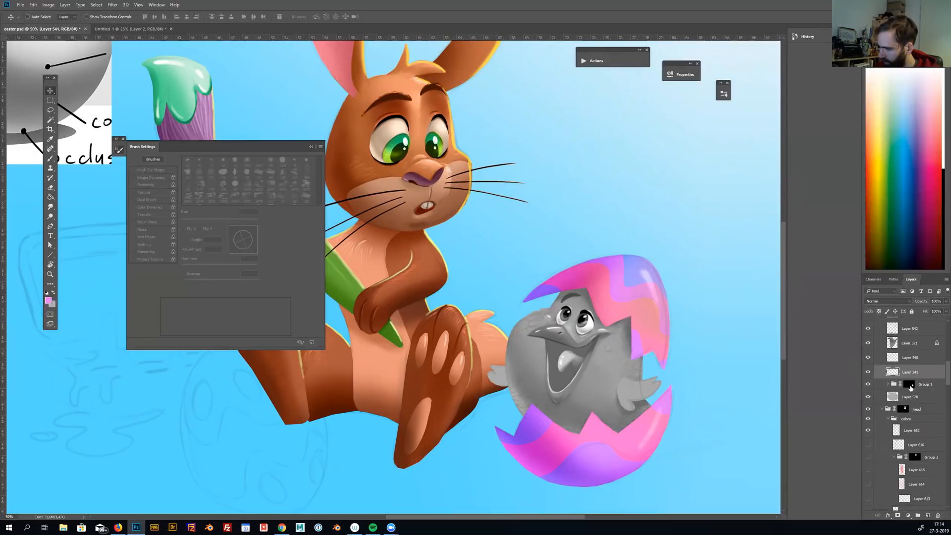
left_click(925, 386, "ctrl")
key("ctrl+e")
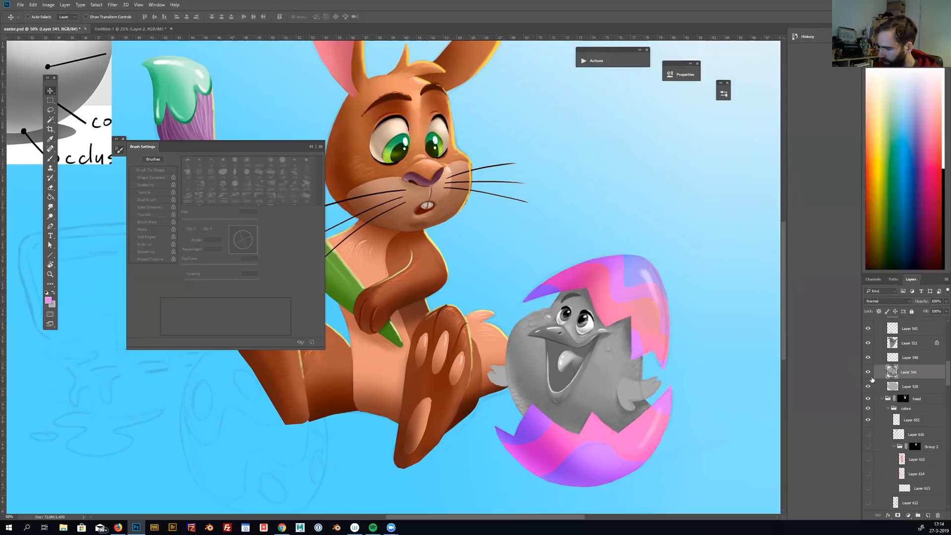
Group the chick's body shading layer on its own and mask the group to the body's outline
left_click(867, 372)
left_click(867, 372)
key("ctrl+g")
left_click(899, 380, "ctrl")
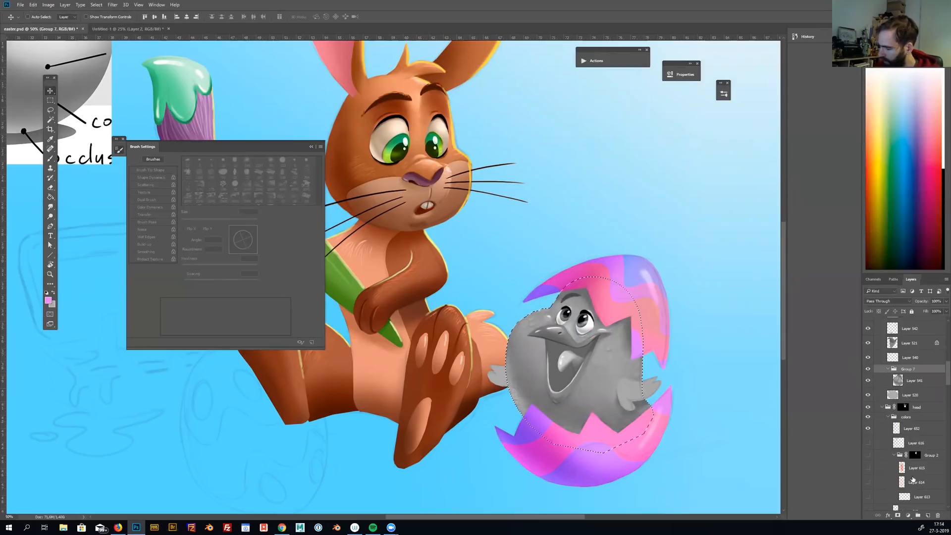
left_click(897, 515)
left_click(898, 383)
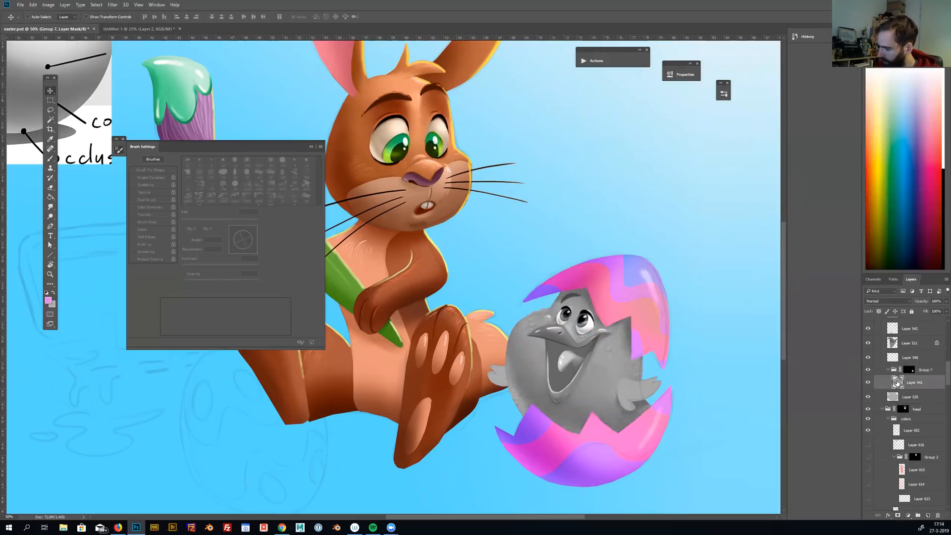
Add a Color-mode layer above the body shading, fill a rectangular selection around the chick with orange, and deselect
left_click(927, 515)
key("m")
left_click_drag(488, 234, 689, 481)
key("g")
left_click(886, 301)
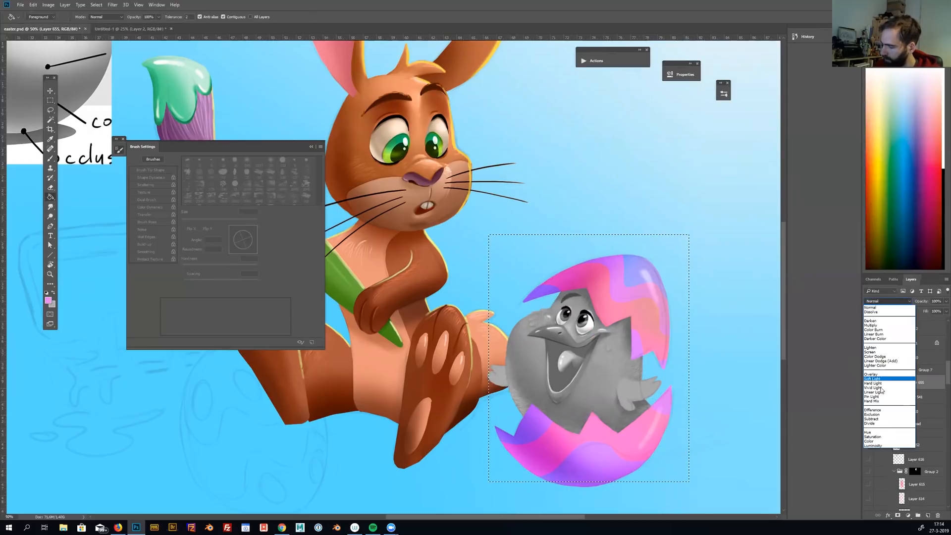
left_click(869, 441)
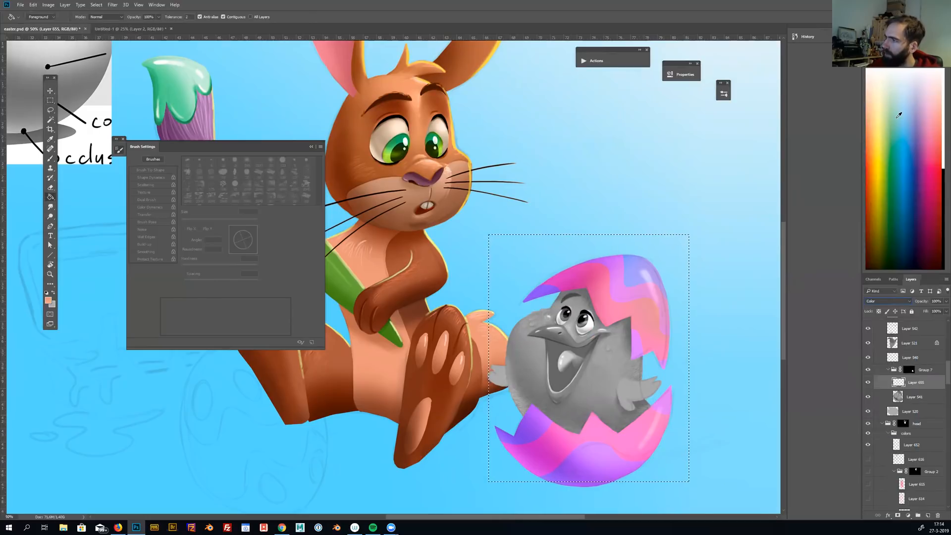
left_click(899, 114)
left_click(680, 409)
key("m")
key("ctrl+d")
Brush light yellow softly over the chick's orange body with a 1000 px soft brush
key("b")
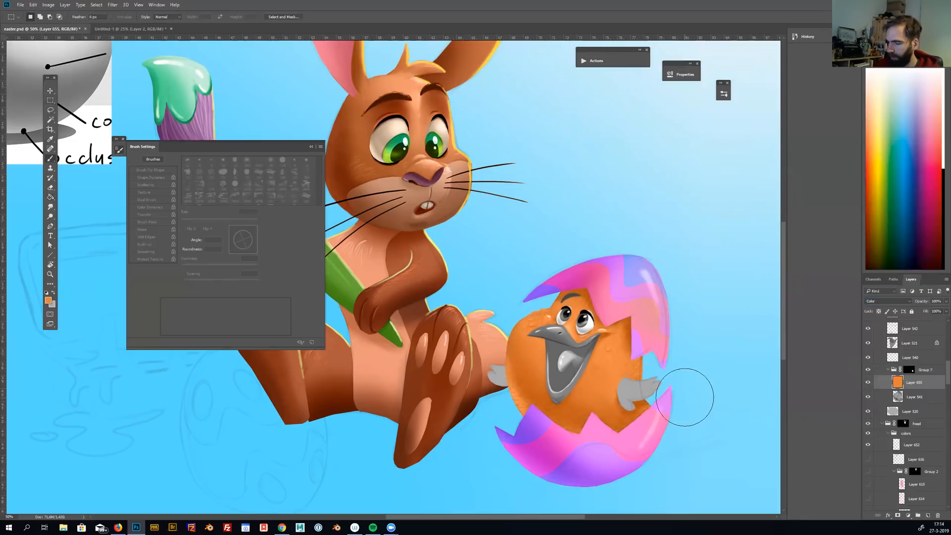
key("bracketright")
key("bracketright")
key("bracketright")
key("bracketright")
key("bracketright")
key("bracketright")
key("bracketright")
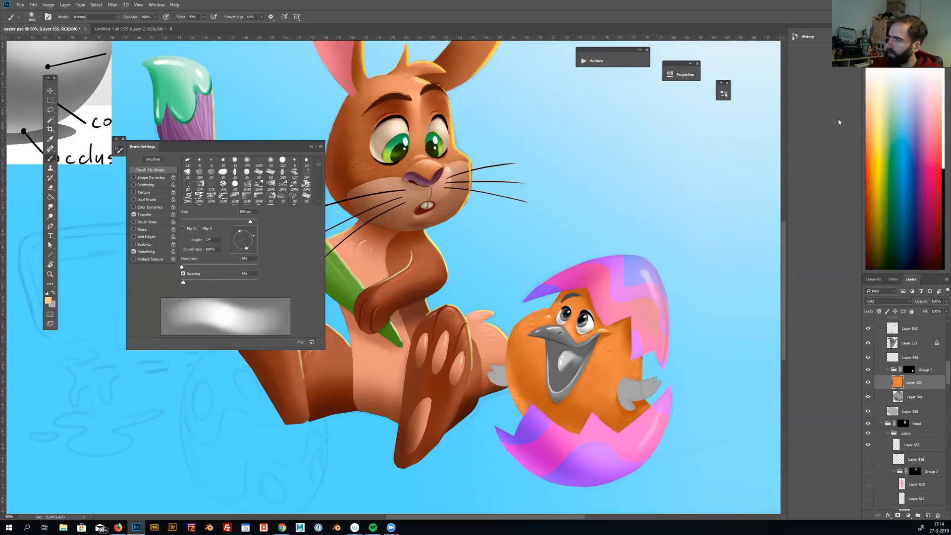
key("bracketright")
key("bracketright")
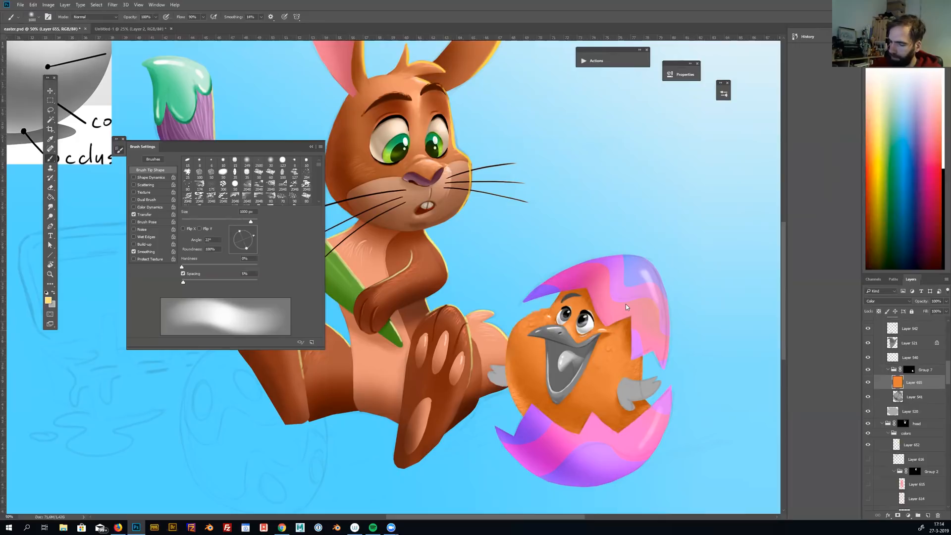
left_click(626, 304)
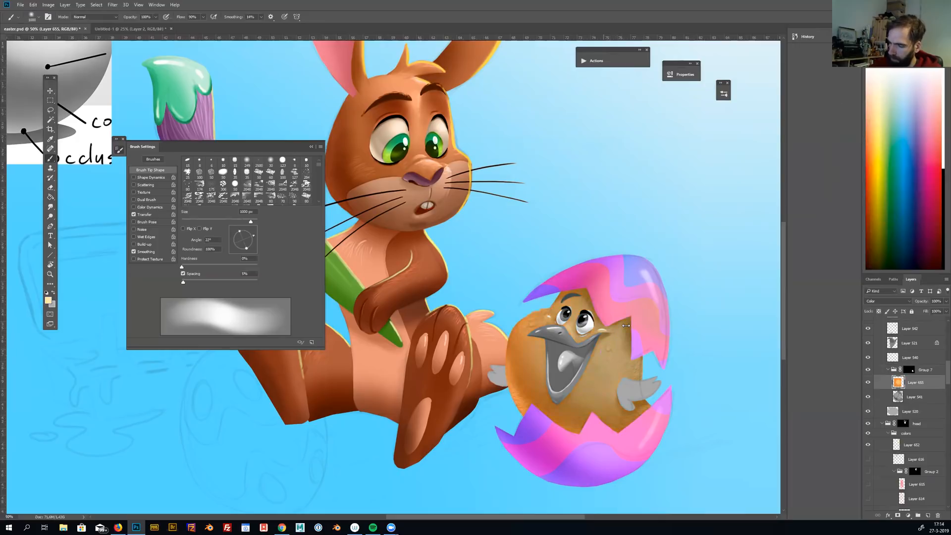
Repaint the chick's body in a more saturated golden yellow with the 1000 px soft brush
left_click(873, 168)
left_click(635, 291)
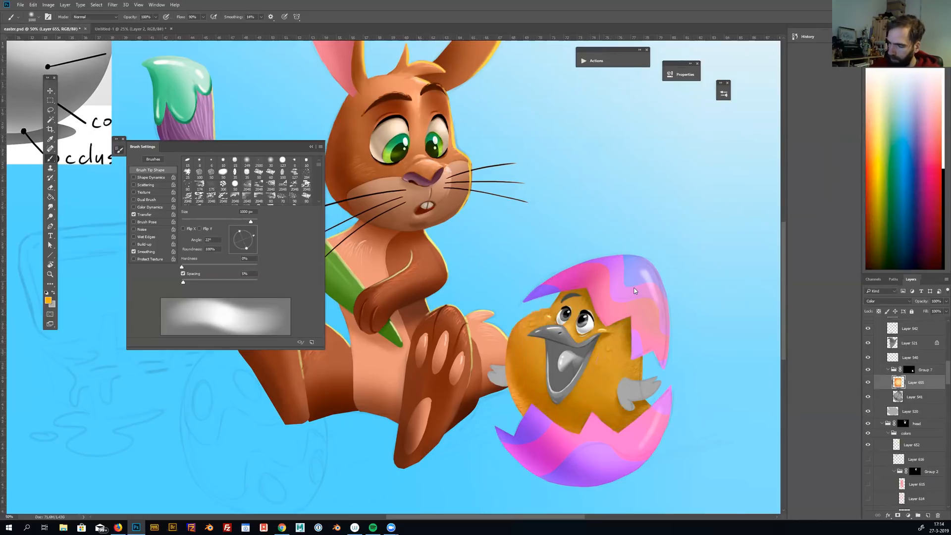
left_click(877, 170)
left_click(626, 344)
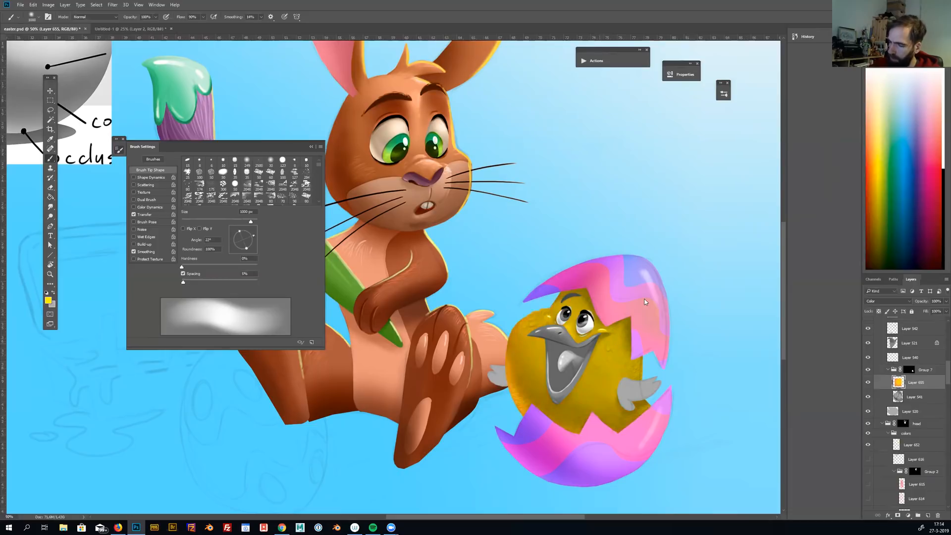
left_click(874, 167)
left_click(633, 305)
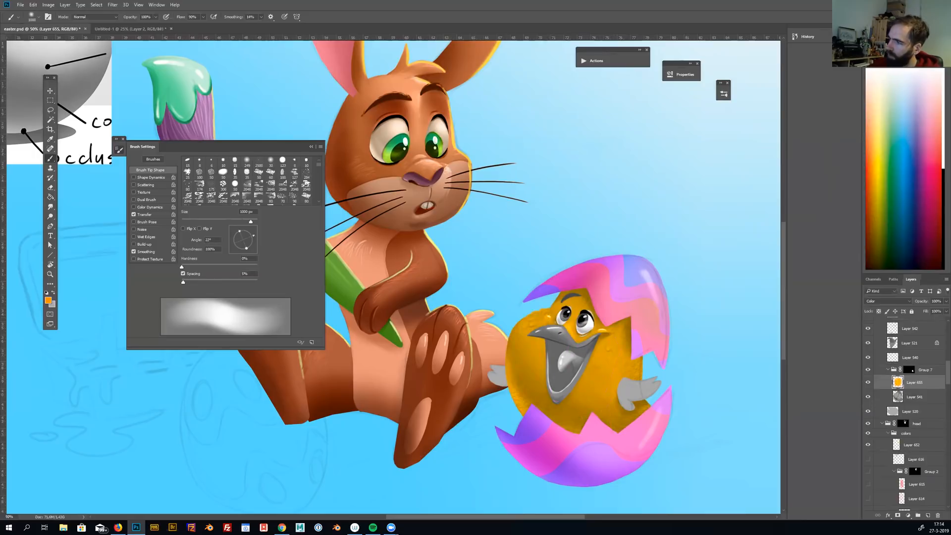
Shade the outer edges of the chick's body with orange, using the soft brush at sizes from 100 to 600 px
key("bracketleft")
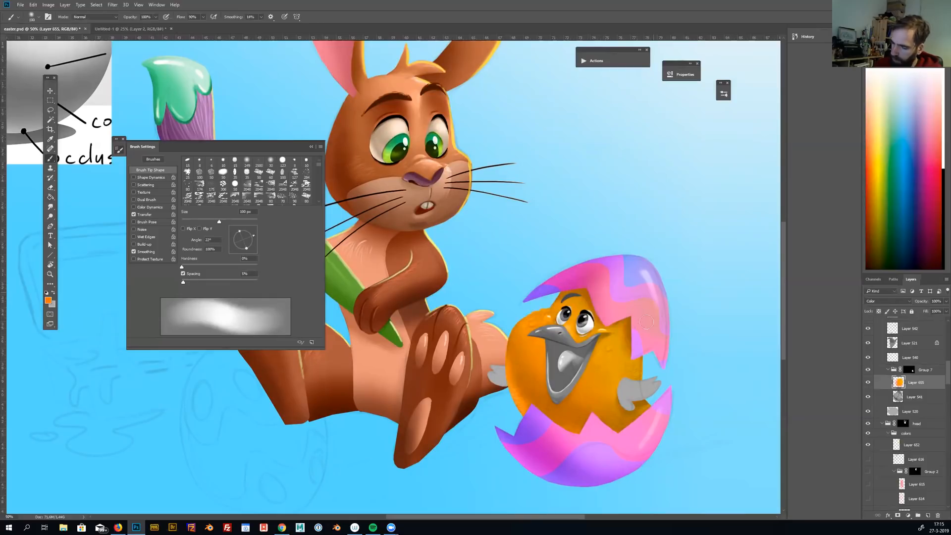
key("bracketright")
key("bracketright")
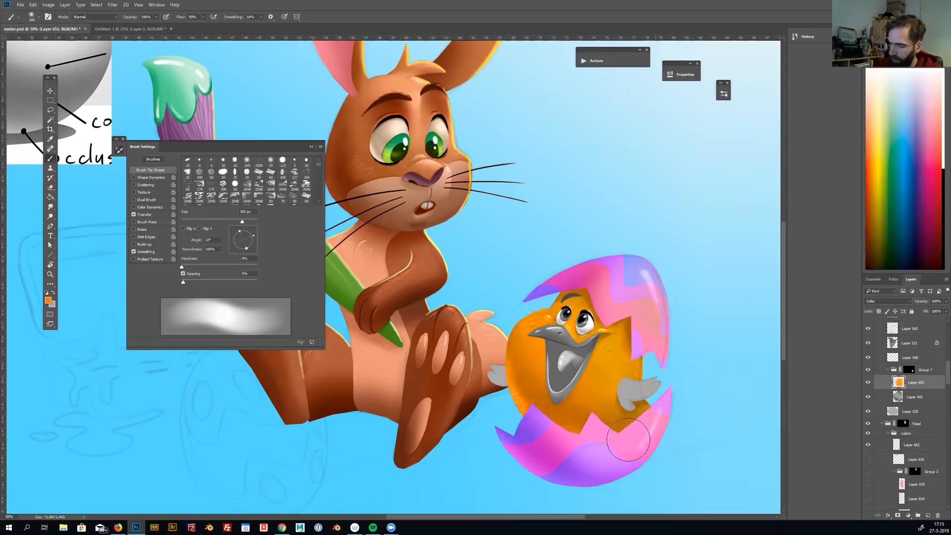
key("bracketright")
key("bracketright")
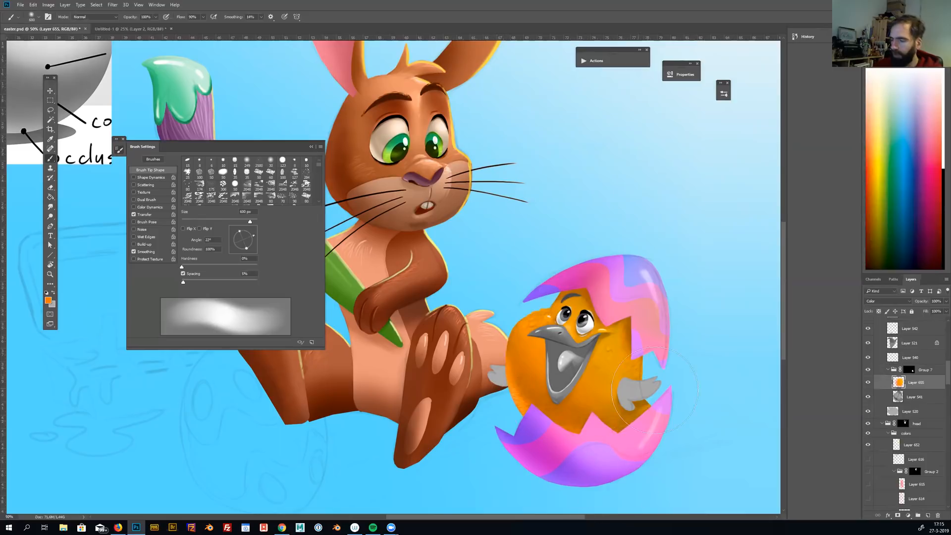
mouse_move(673, 400)
left_mouse_down()
mouse_move(669, 372)
mouse_move(700, 399)
left_mouse_up()
left_click(644, 333, "alt")
left_click(643, 333, "alt")
left_click(645, 322, "alt")
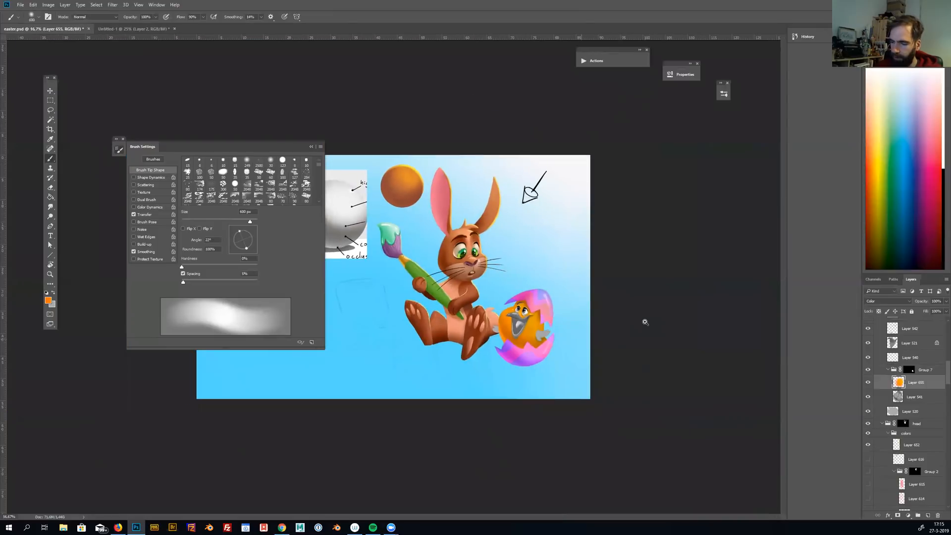
Select the layer of the chick's right-hand wing and paint the wing orange and yellow with a smaller soft brush
left_click(644, 322, "ctrl")
left_click(644, 322, "ctrl")
left_click_drag(726, 370, 630, 333)
key("v")
left_click(629, 332)
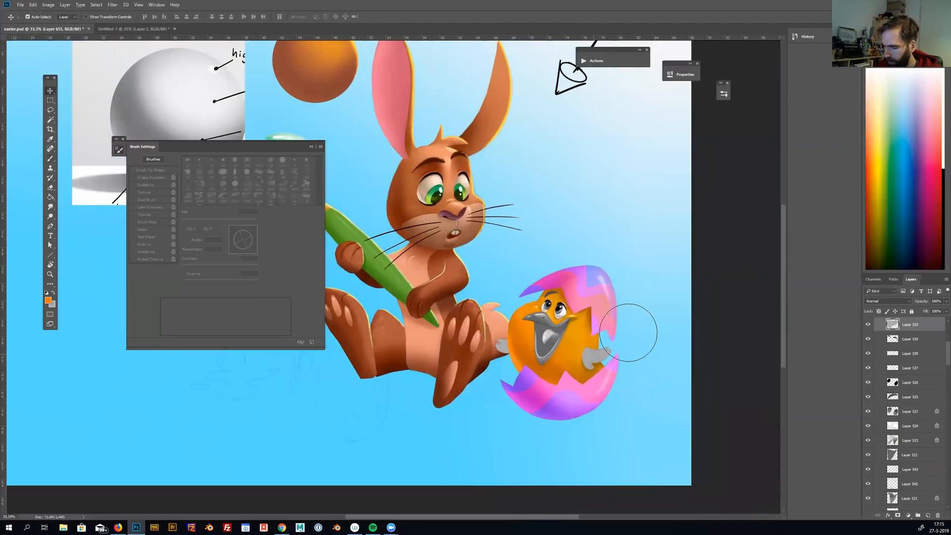
key("b")
left_click(664, 350)
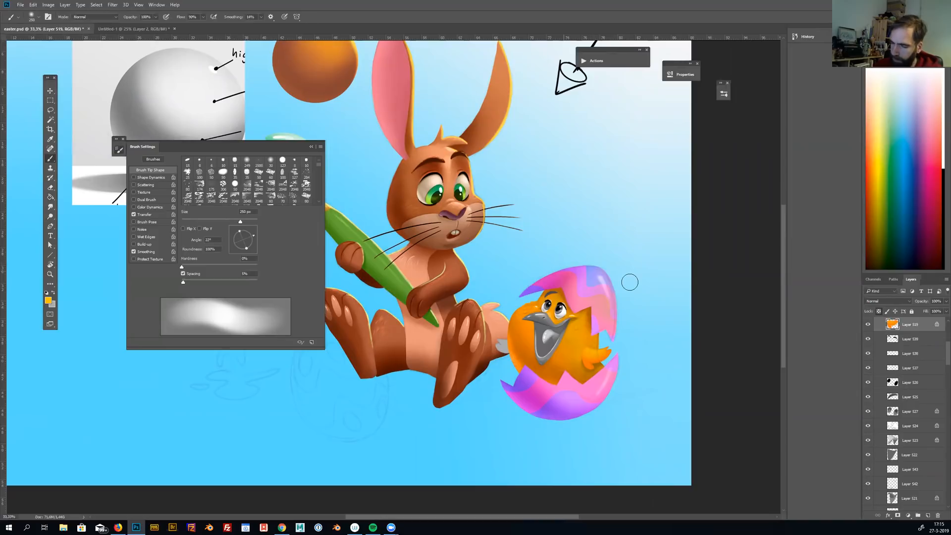
Select the left-hand wing's layer, lock its transparent pixels, and paint the wing yellow-orange
left_click(629, 282, "ctrl")
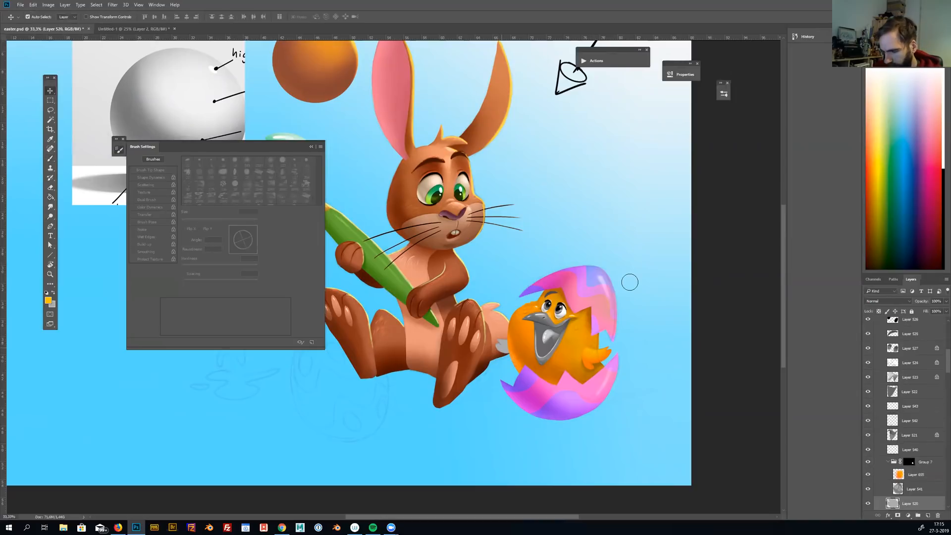
left_click(877, 312)
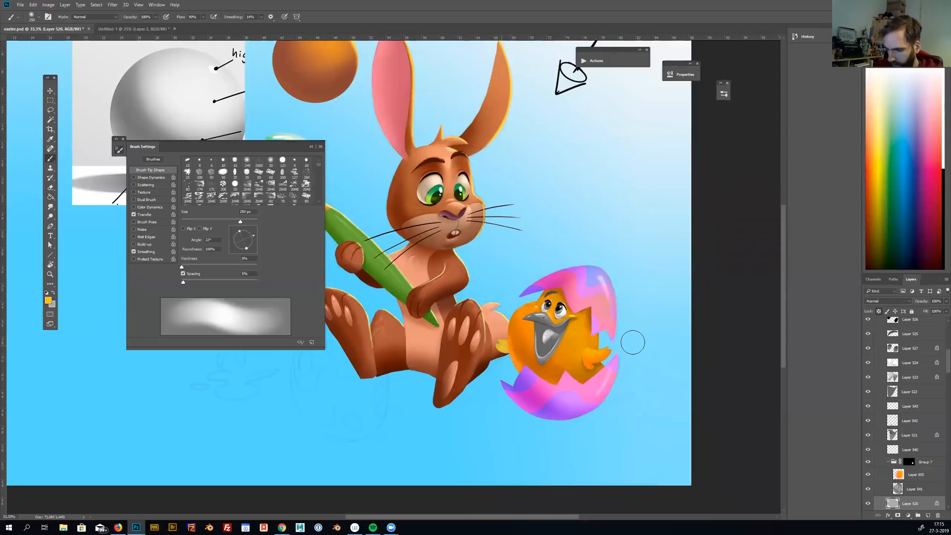
left_click(603, 357, "alt")
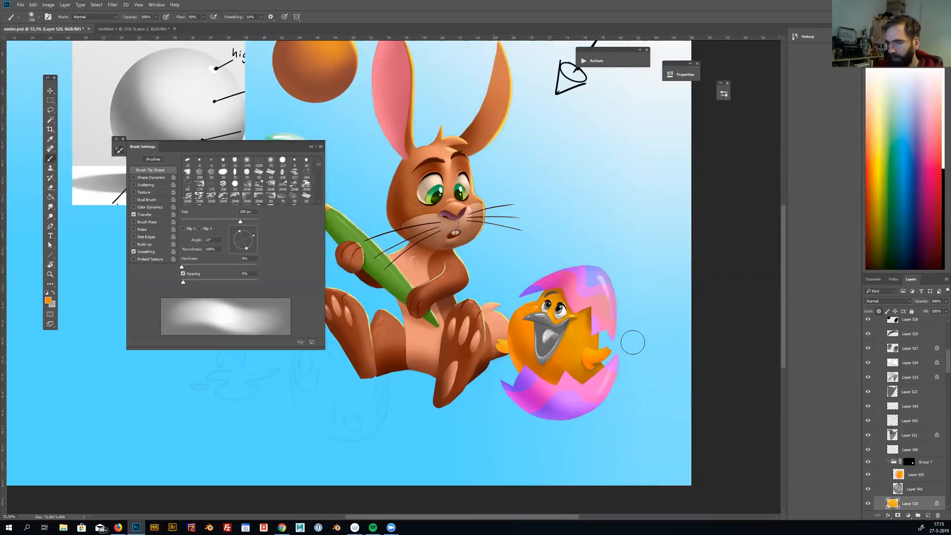
Identify the chick's beak layers by toggling their visibility and merge Layer 542 with Layer 521 directly below
left_click(593, 337, "ctrl")
left_click_drag(592, 337, 630, 345)
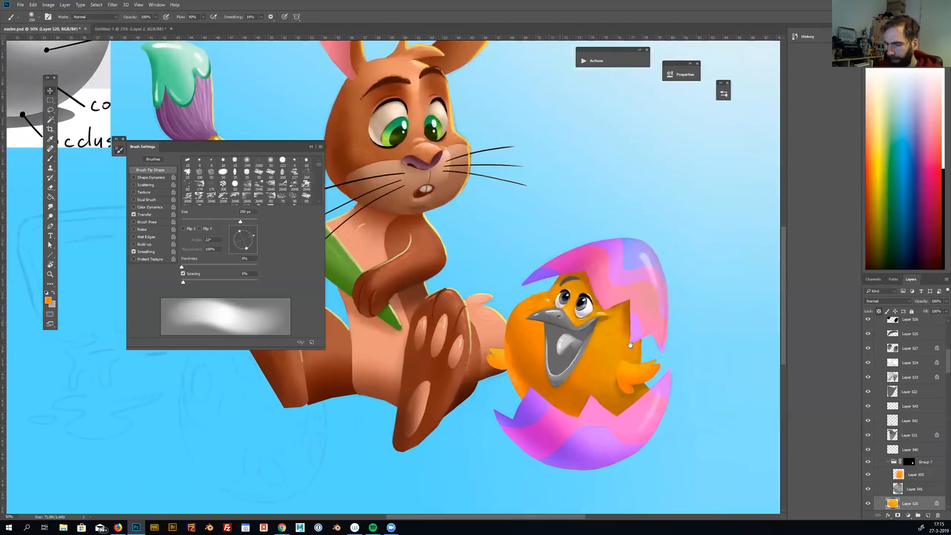
left_click(630, 345, "ctrl")
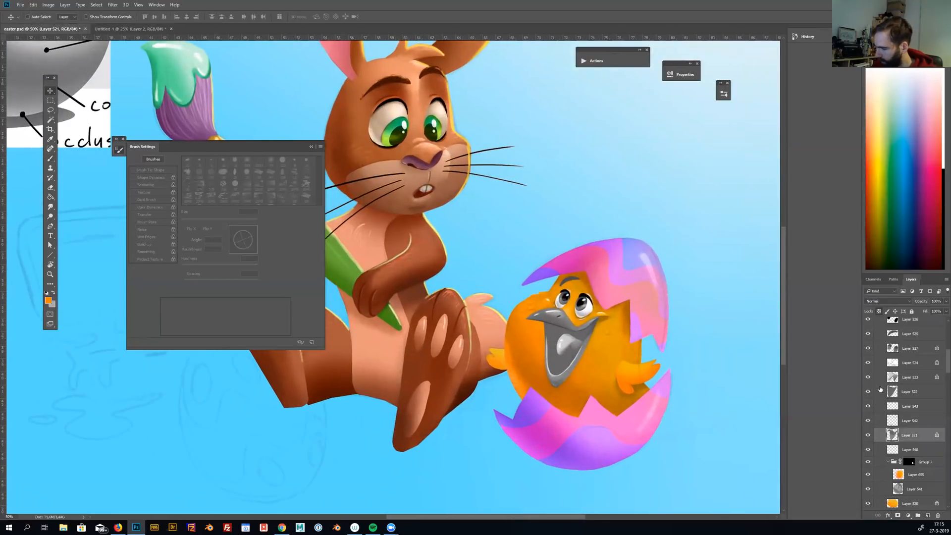
left_click(869, 421)
left_click(870, 406)
left_click(869, 421)
left_click(869, 421)
left_click(870, 434)
left_click(870, 434)
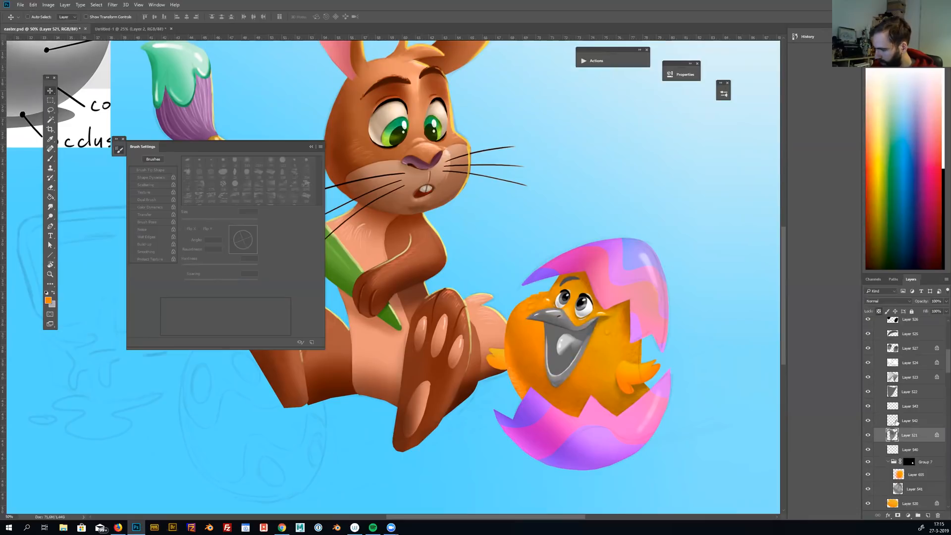
left_click(896, 422, "shift")
key("ctrl+e")
Group the merged beak layer, mask the group to the beak's outline, and save the file
left_click(869, 421)
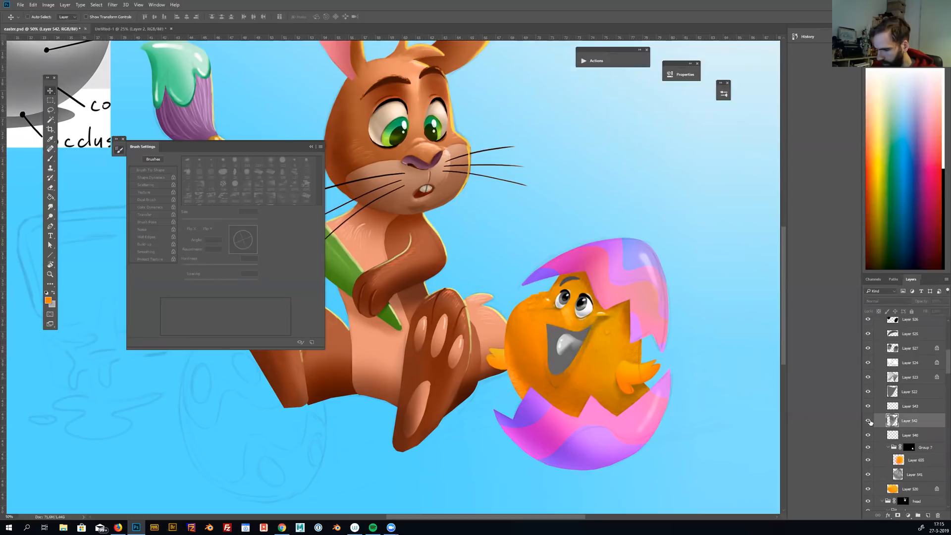
left_click(869, 421)
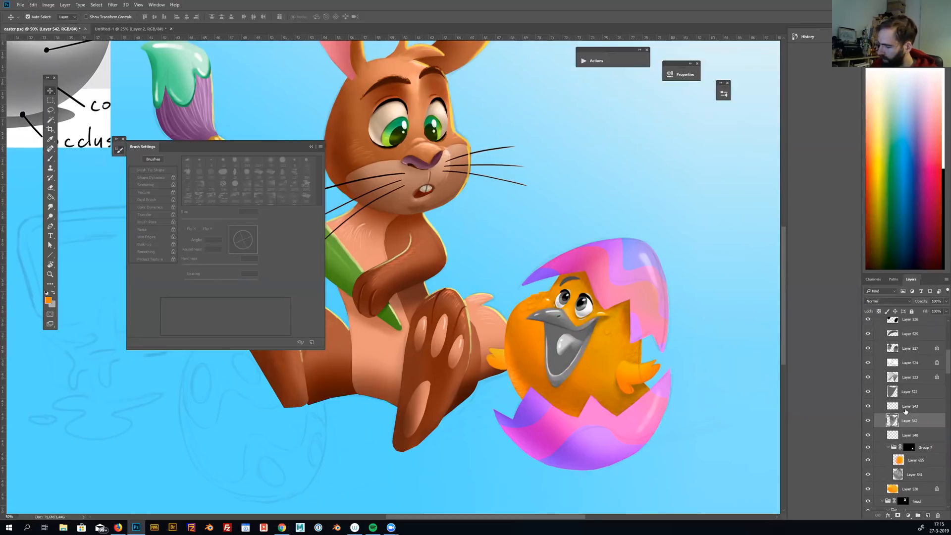
key("ctrl+g")
left_click(898, 429, "ctrl")
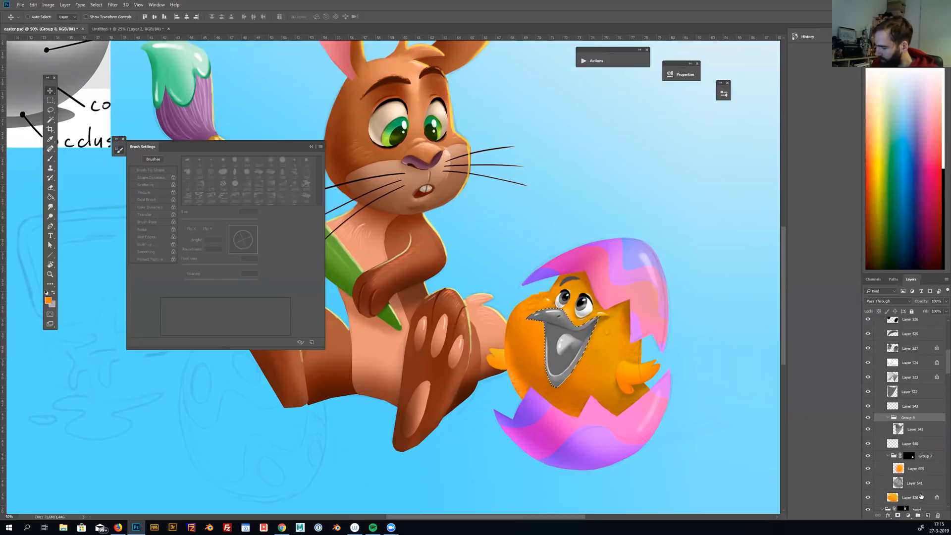
left_click(898, 515)
key("ctrl+s")
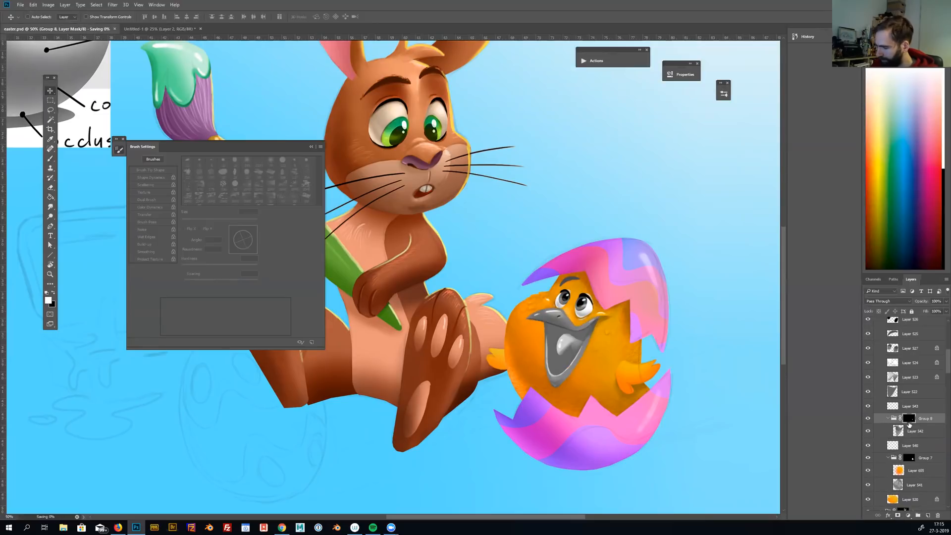
Add a Color-mode layer above the beak shading, fill a rectangular selection around the beak with orange, and deselect
left_click(913, 432)
left_click(927, 515)
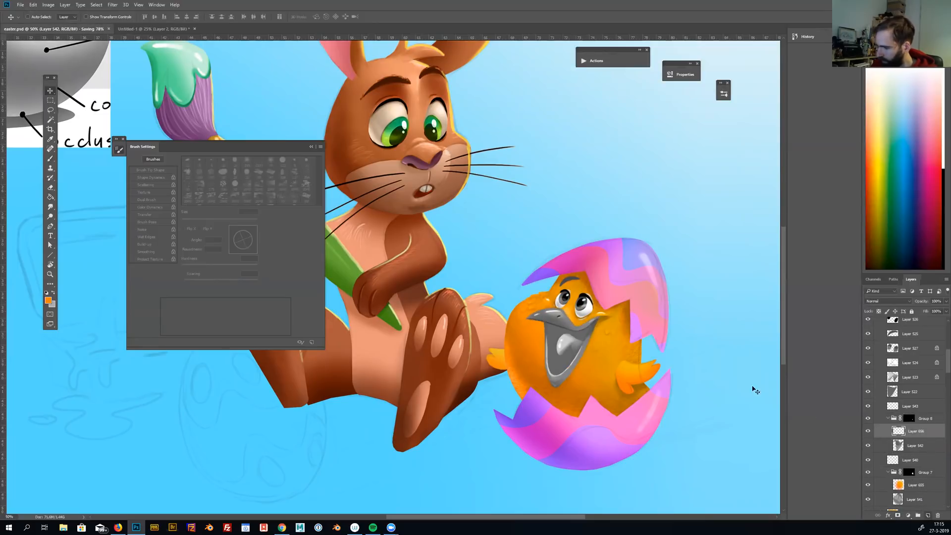
key("m")
left_click_drag(519, 287, 611, 406)
key("g")
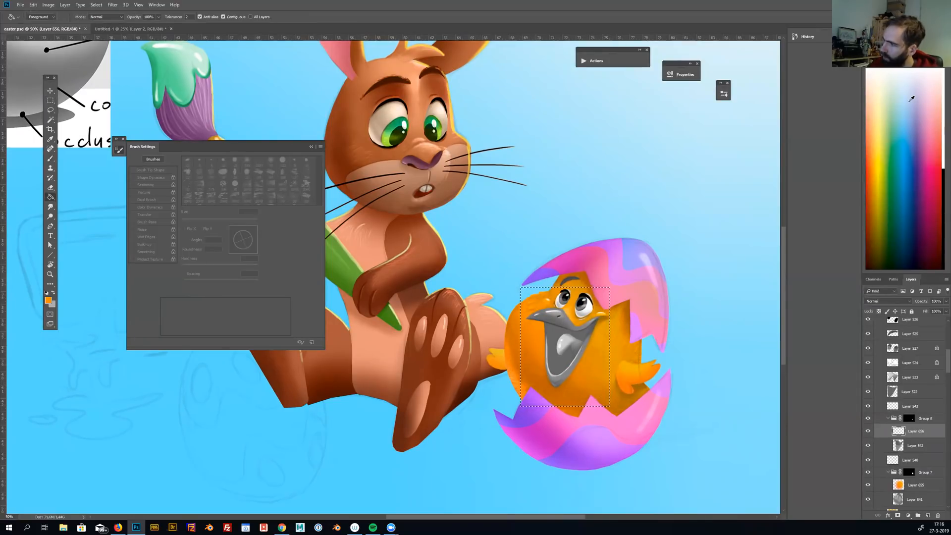
left_click(886, 301)
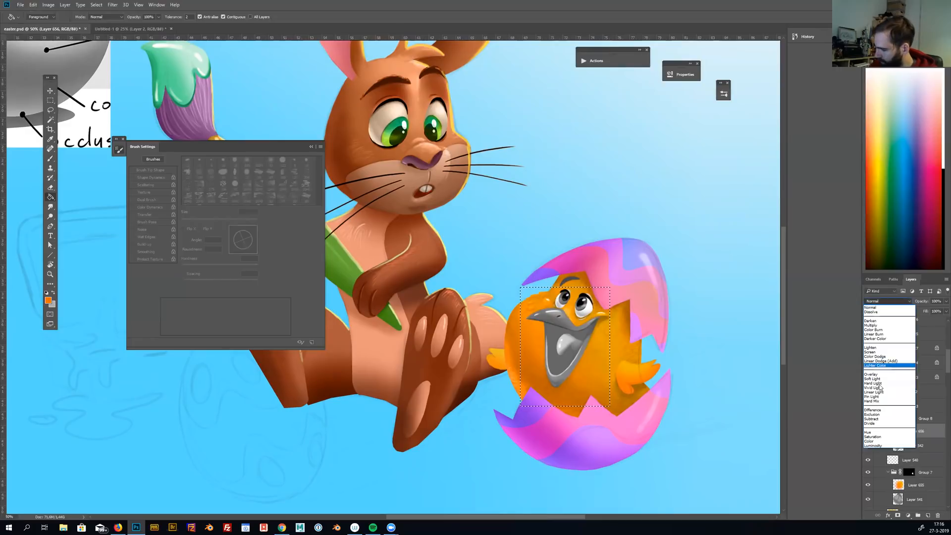
left_click(870, 440)
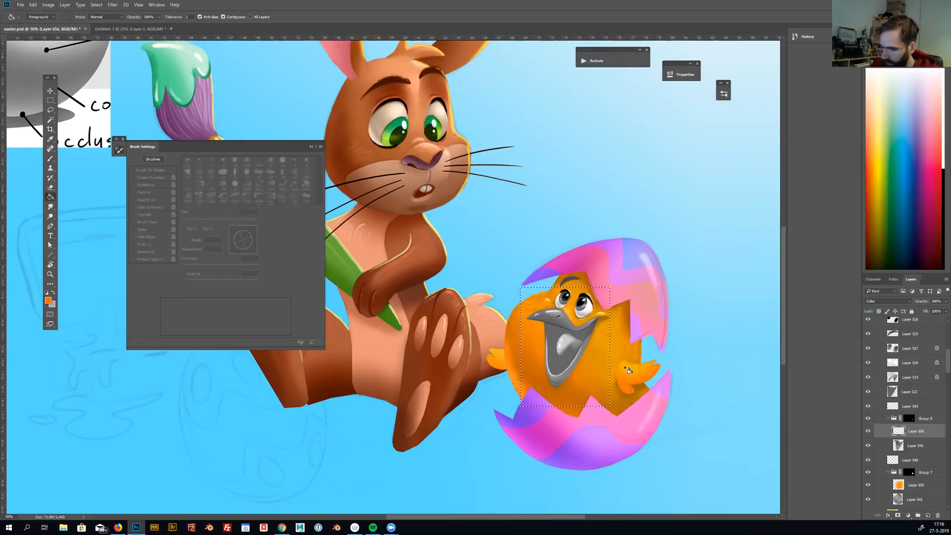
key("ctrl+d")
key("m")
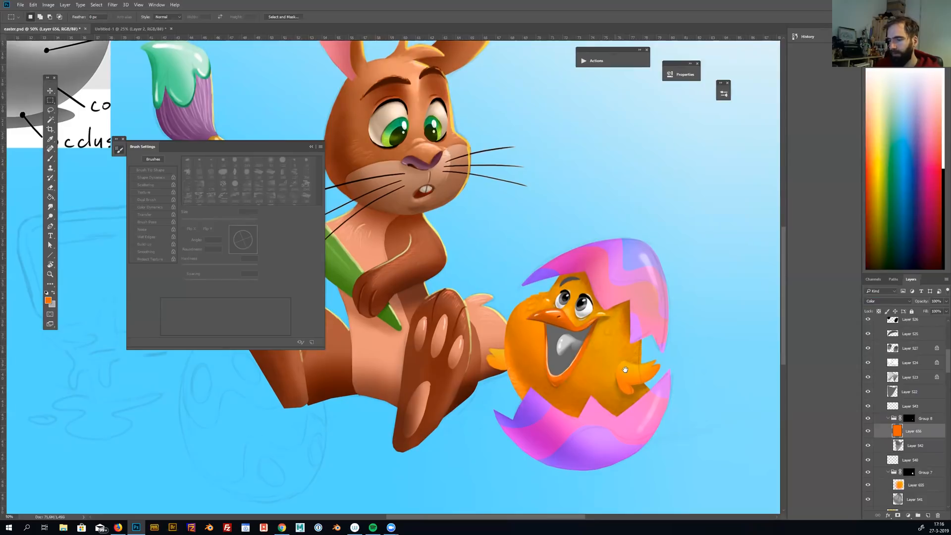
Paint soft red shading on the chick's orange beak with a 300 px brush
left_click_drag(610, 361, 625, 369)
key("b")
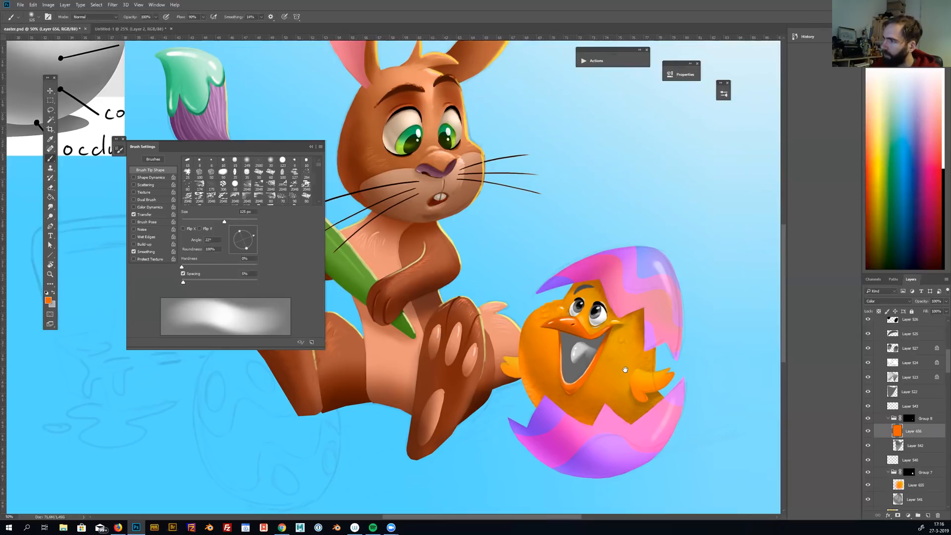
key("bracketright")
key("bracketright")
key("bracketright")
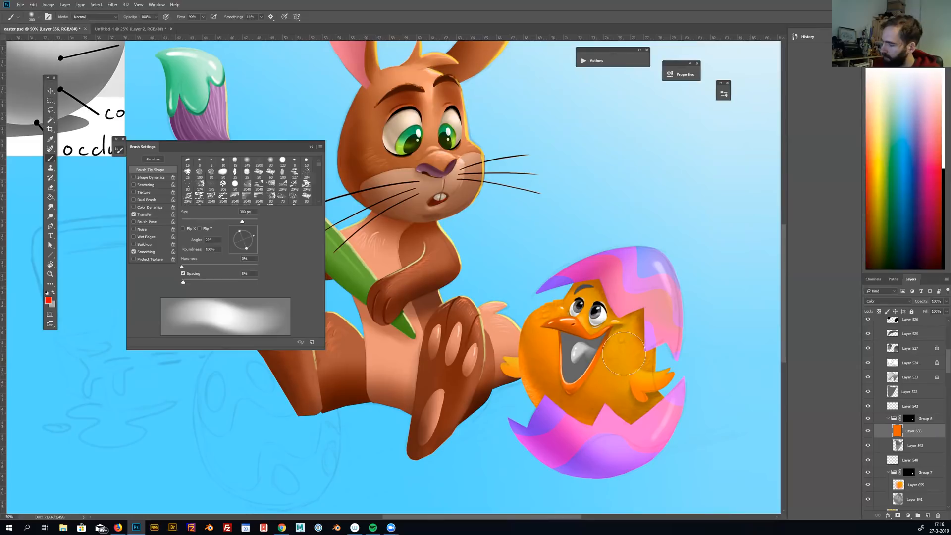
mouse_move(555, 402)
left_mouse_down()
mouse_move(651, 403)
mouse_move(634, 400)
left_mouse_up()
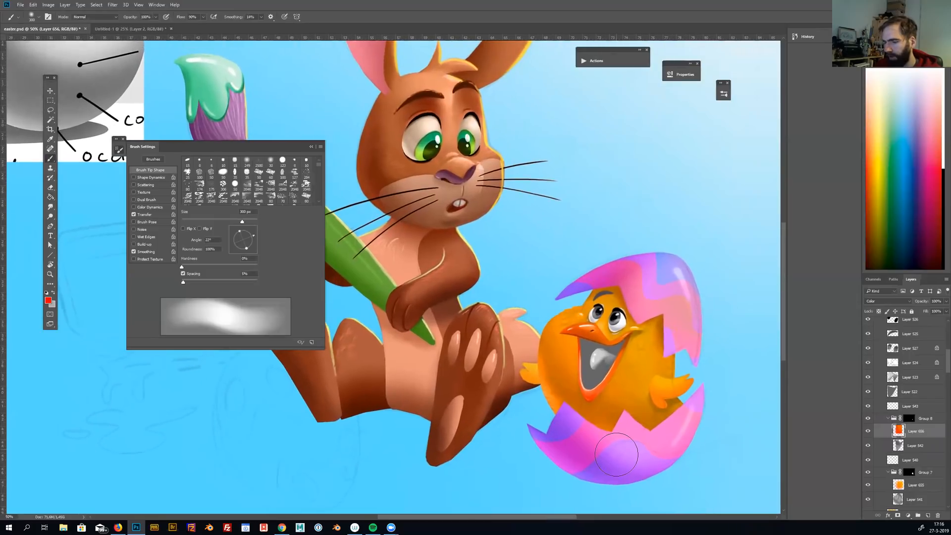
Check Layer 543 above the beak group for content and delete the empty layer
left_click_drag(616, 455, 597, 453)
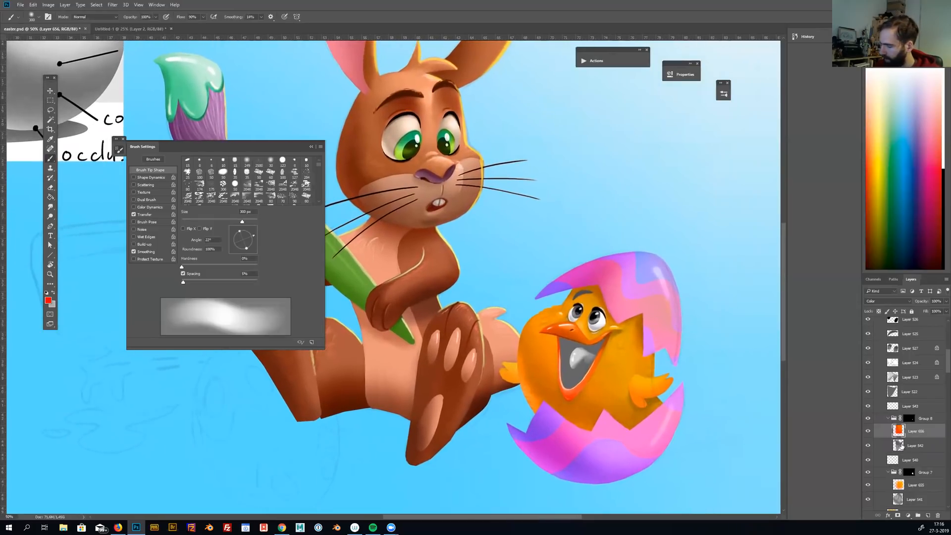
left_click(901, 446)
left_click(892, 407)
left_click(868, 407)
left_click(868, 407)
key("ctrl+t")
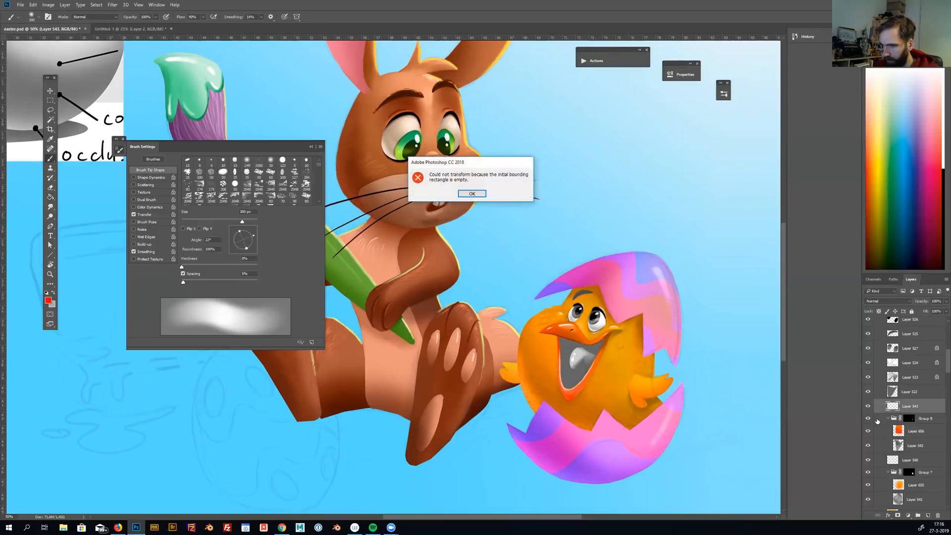
key("Return")
key("Delete")
Identify the mouth interior on Layer 522, lock its transparency, and color it dark red with softly varied shading
left_click(891, 391)
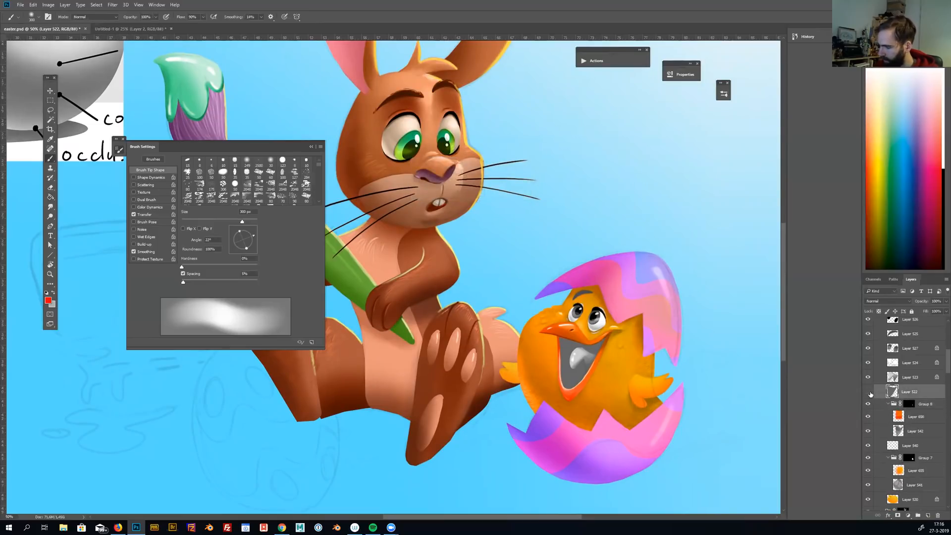
left_click(868, 392)
left_click(868, 391)
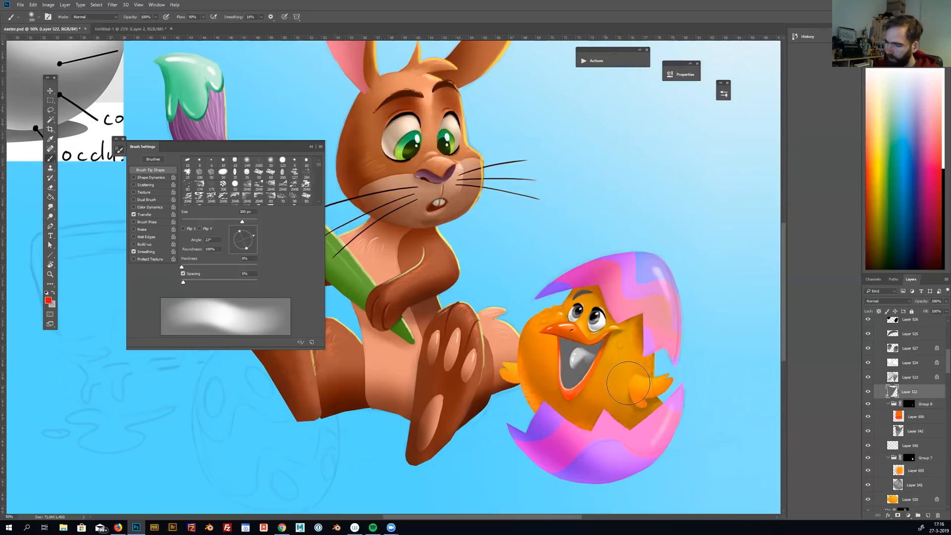
key("x")
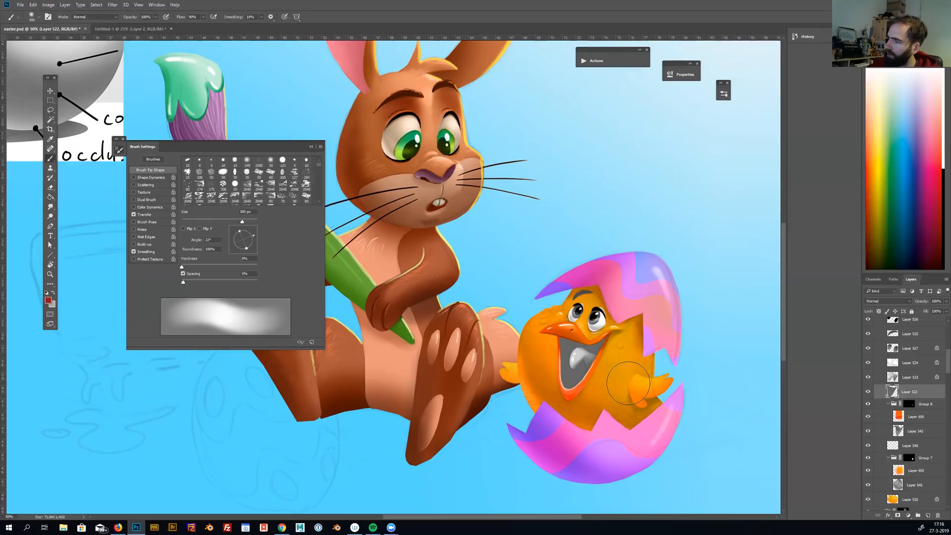
mouse_move(567, 344)
left_mouse_down()
mouse_move(575, 376)
mouse_move(592, 350)
mouse_move(570, 370)
left_mouse_up()
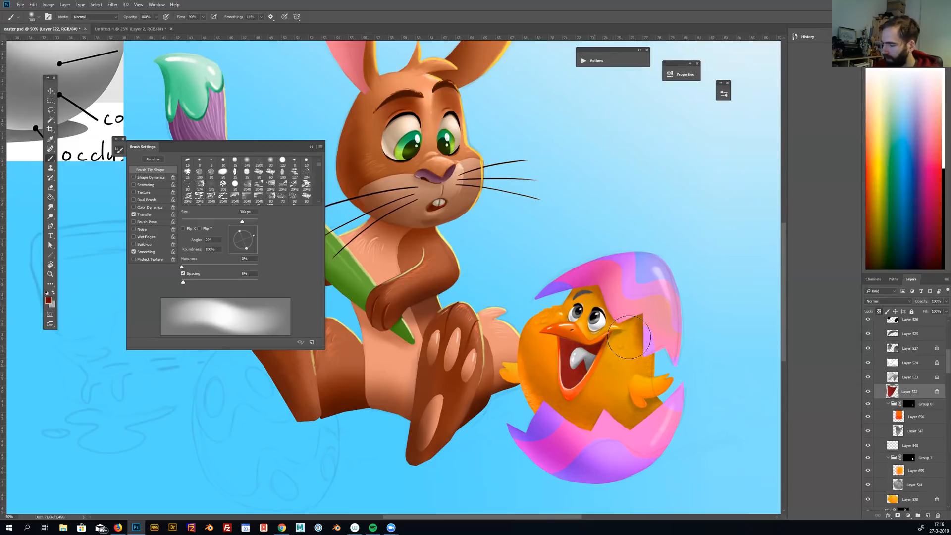
Add a Color-mode layer above the tongue shading on Layer 523, fill the tongue's outline with dark red, and deselect
left_click(628, 336, "ctrl")
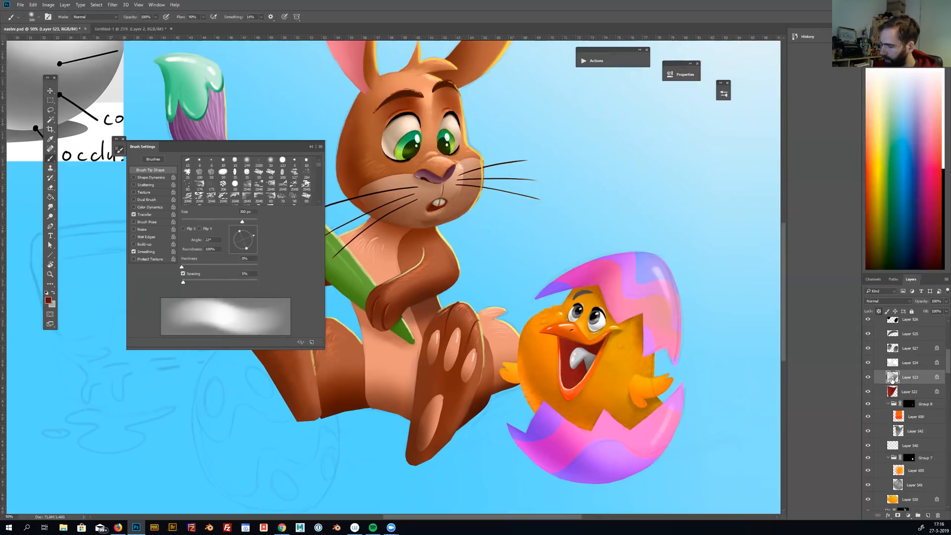
left_click(892, 378, "ctrl")
left_click(928, 517)
left_click(888, 301)
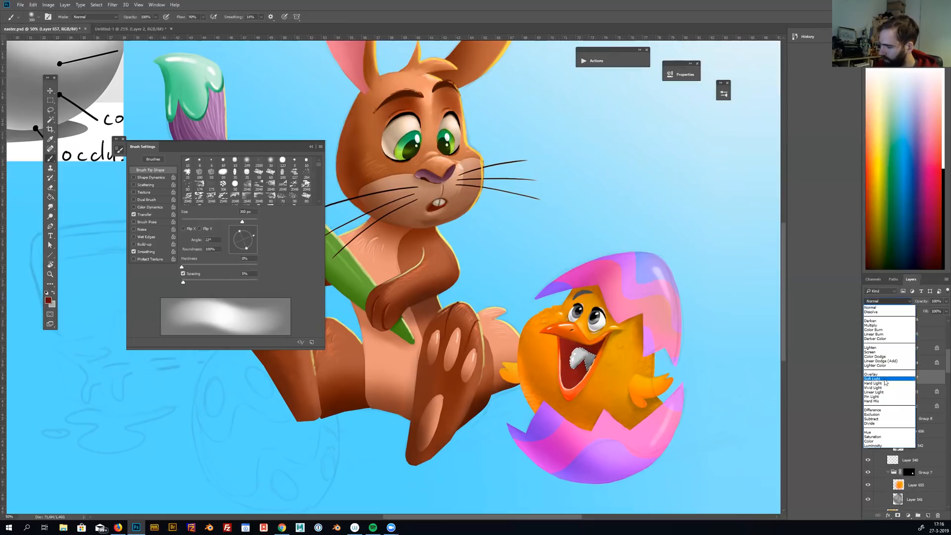
left_click(871, 441)
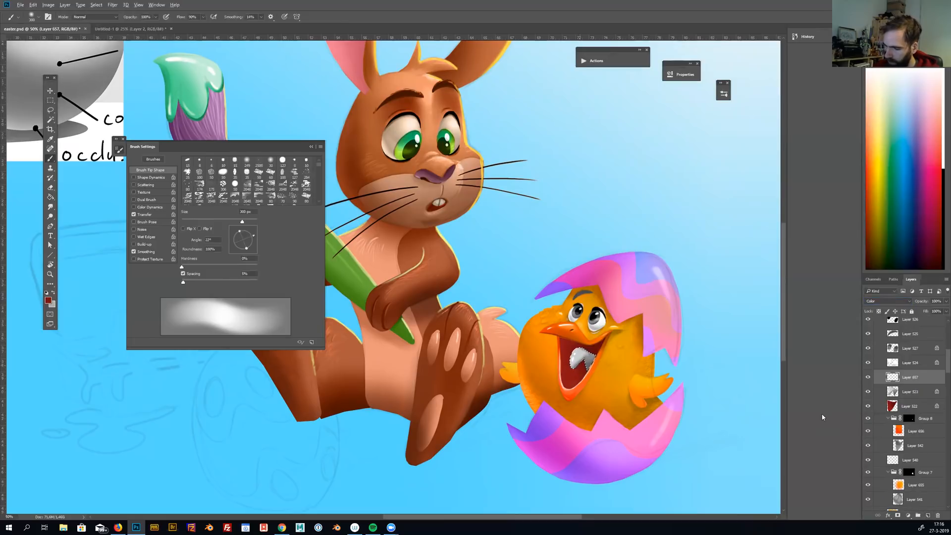
key("alt+BackSpace")
key("ctrl+d")
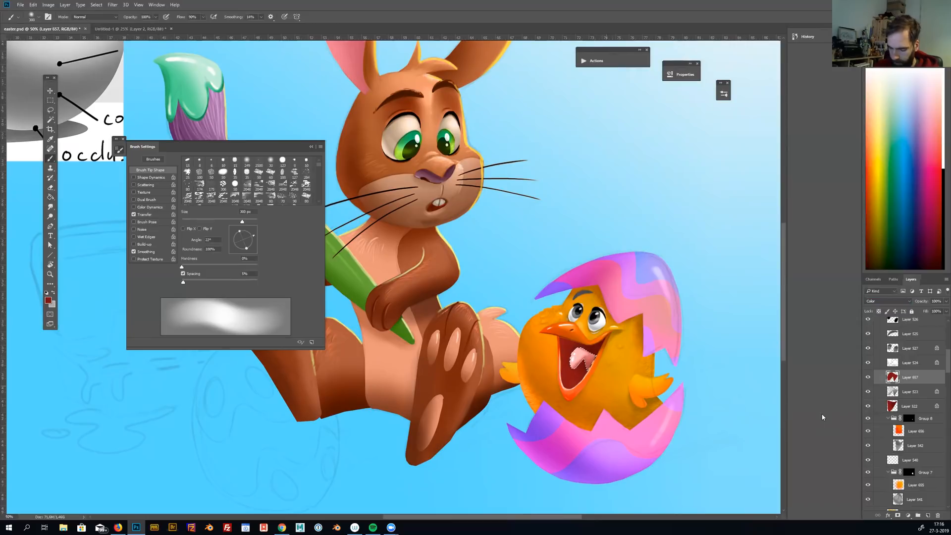
Merge the tongue's color layer with the grey tongue shading on Layer 523
key("m")
left_click(901, 395, "shift")
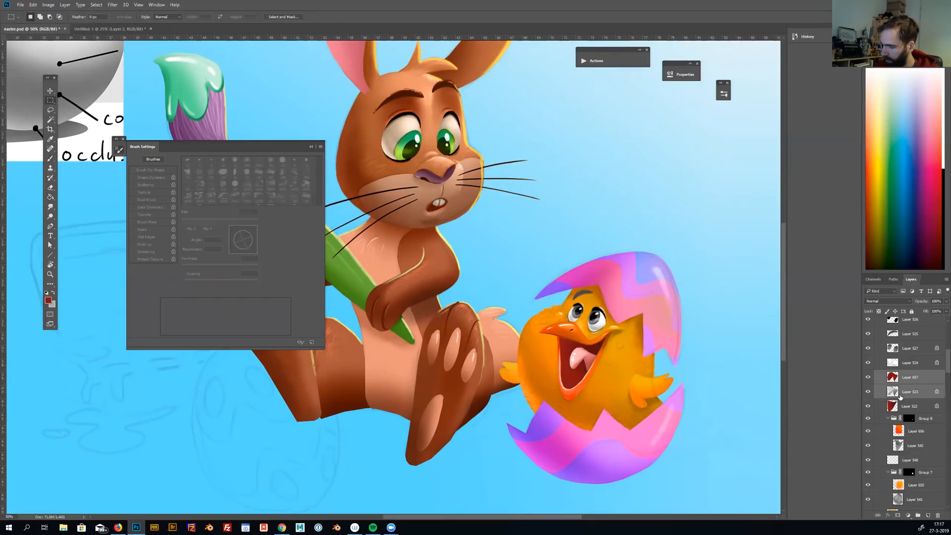
key("ctrl+e")
Lock the transparency of Layer 540 and tint the small highlights around the chick's eyes and beak corner a warm cream-yellow
left_click_drag(613, 342, 638, 345)
scroll(638, 345, "up", 1)
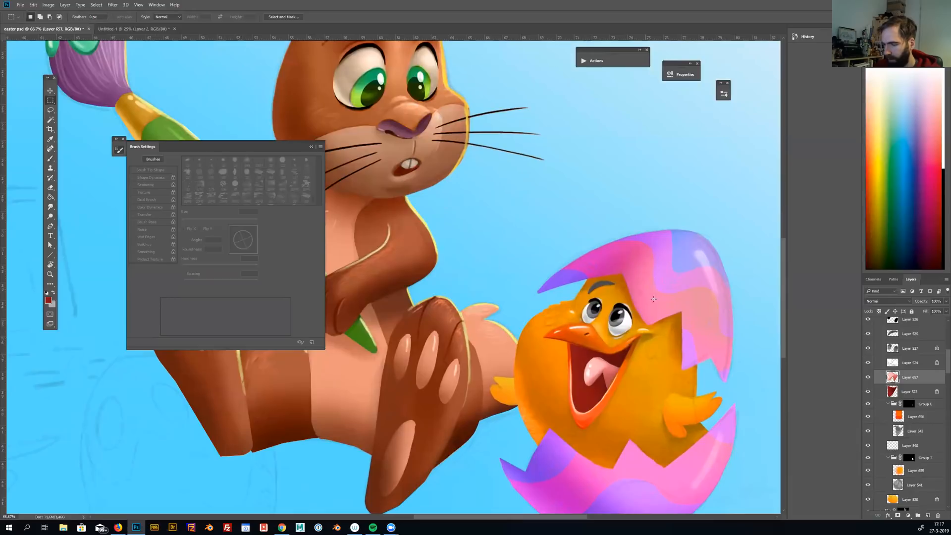
scroll(630, 362, "up", 2)
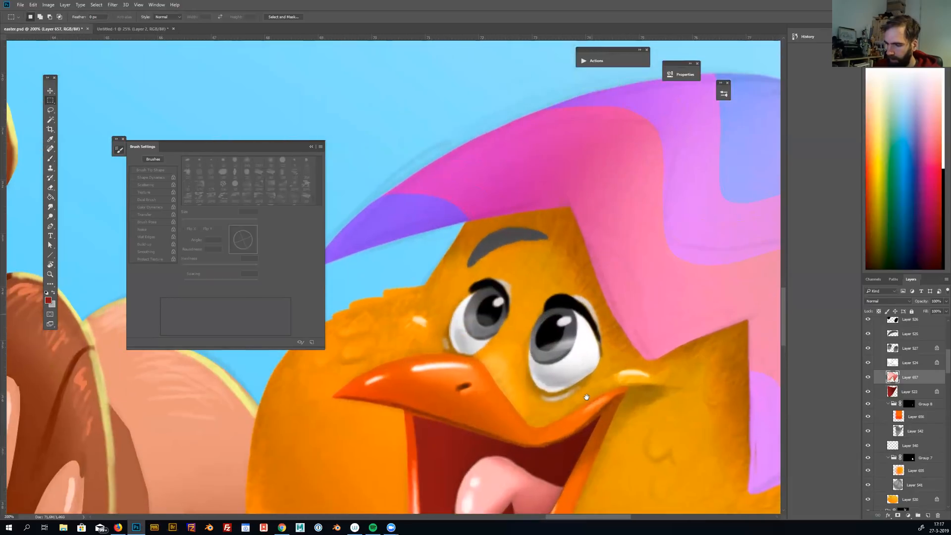
left_click(586, 397, "ctrl")
key("b")
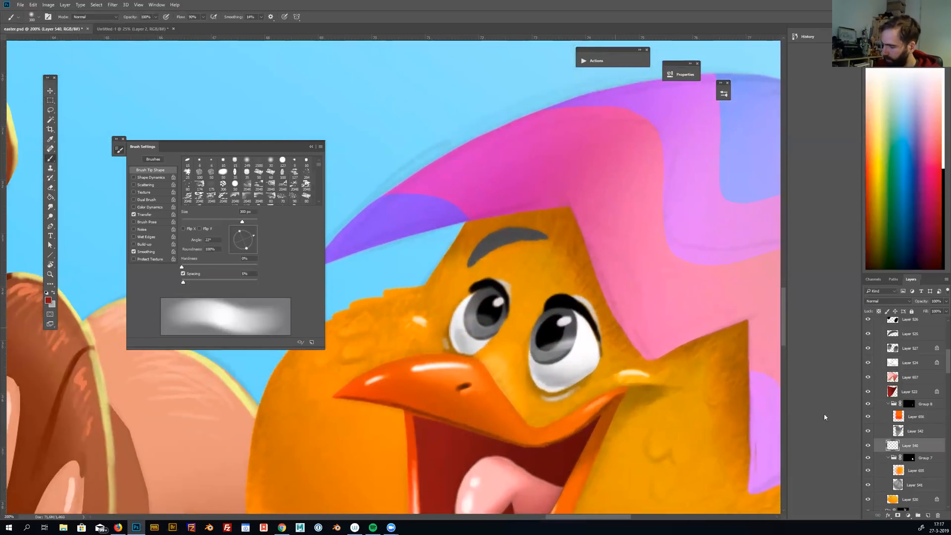
left_click(866, 447)
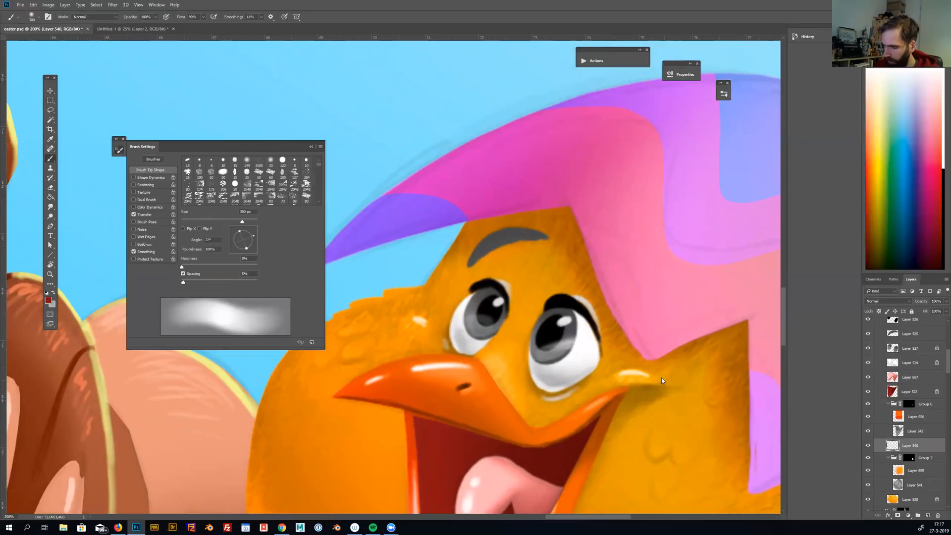
left_click(879, 312)
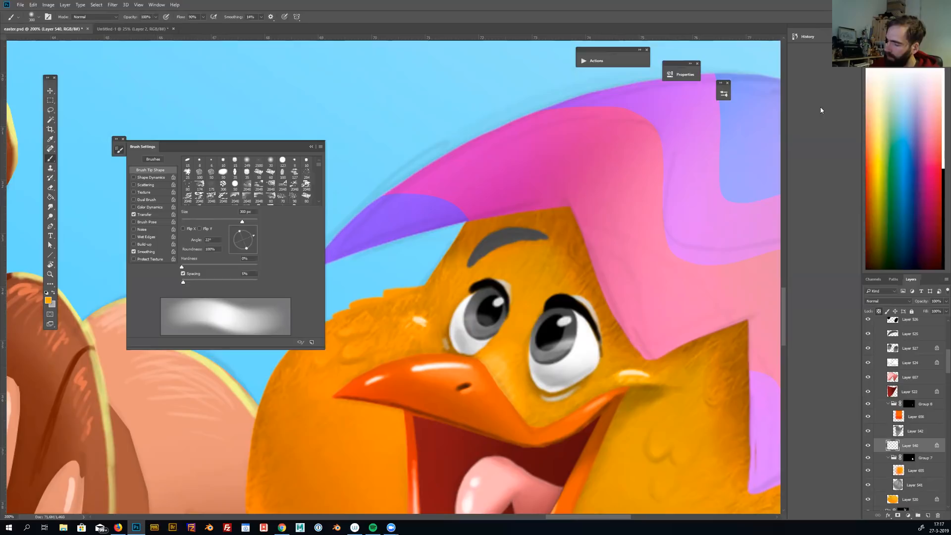
left_click_drag(562, 324, 553, 336)
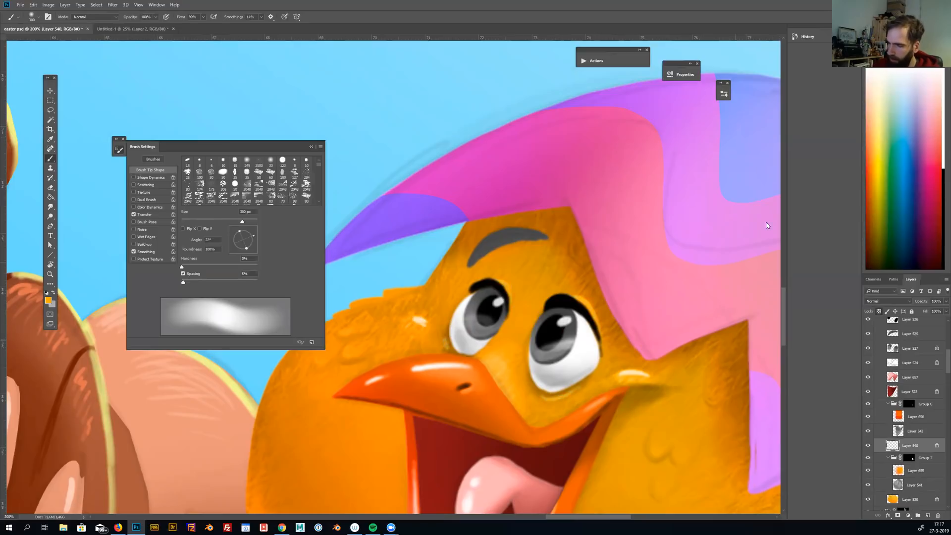
left_click_drag(499, 283, 504, 288)
left_click_drag(573, 296, 600, 335)
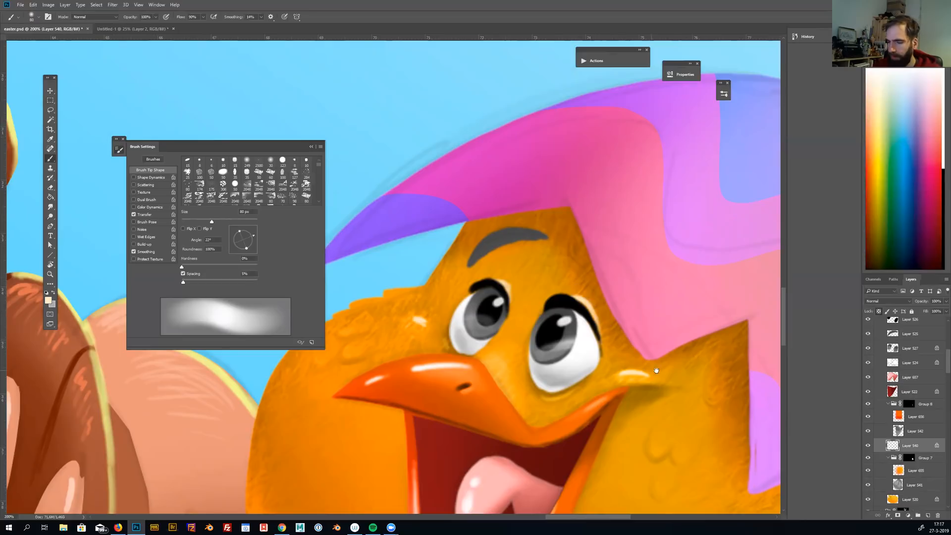
left_click_drag(656, 371, 691, 339)
left_click(659, 368, "alt")
left_click(659, 368, "alt")
left_click_drag(656, 388, 622, 358)
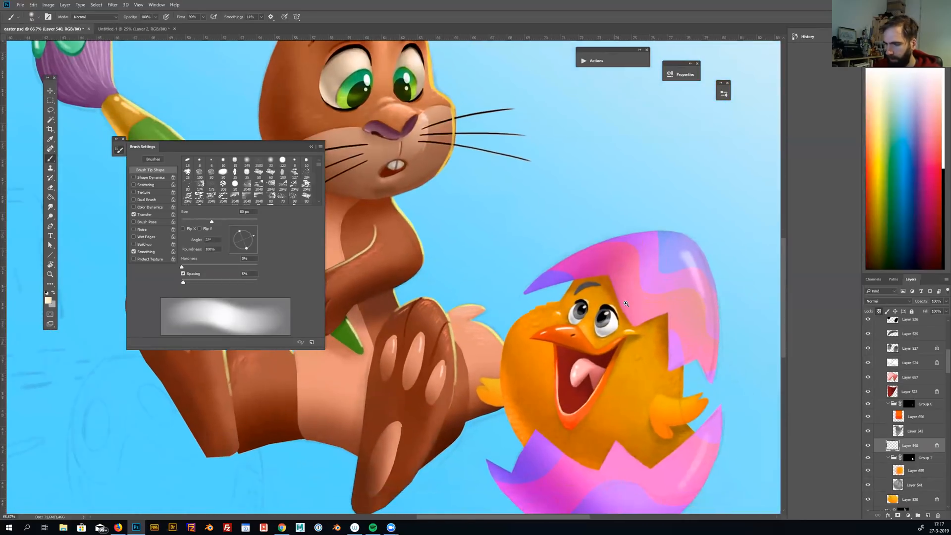
Lock the transparency of the chick's eyebrow layer, Layer 525, and fill the eyebrow with dark brownish red
left_click(626, 303, "ctrl")
key("v")
left_click(626, 304)
key("b")
left_click(879, 311)
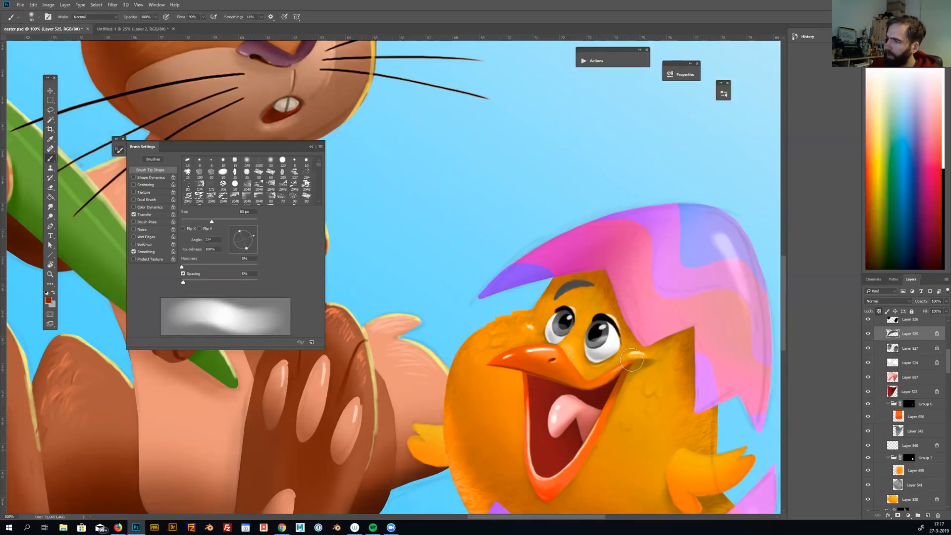
key("alt+BackSpace")
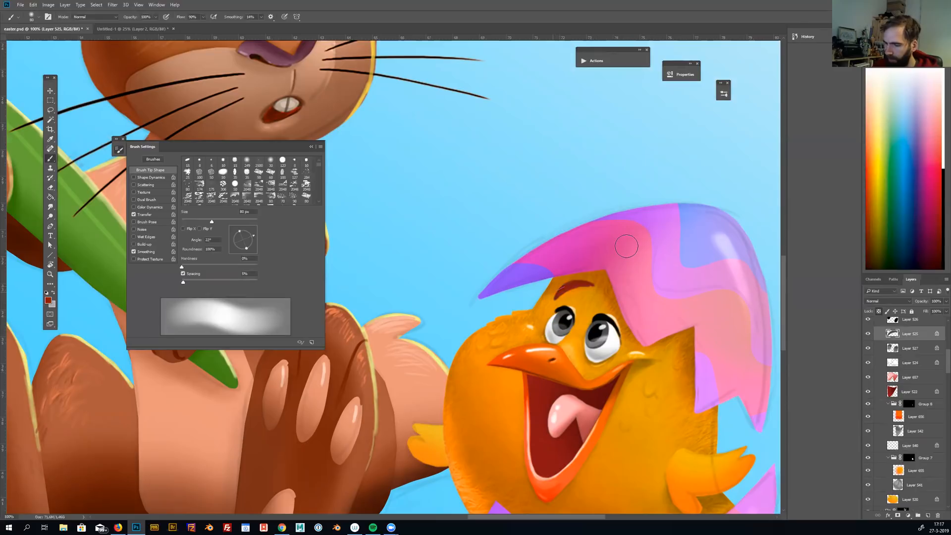
Lock the transparency of the chick's iris layer, Layer 527, and color both irises green
left_click_drag(621, 412, 617, 397)
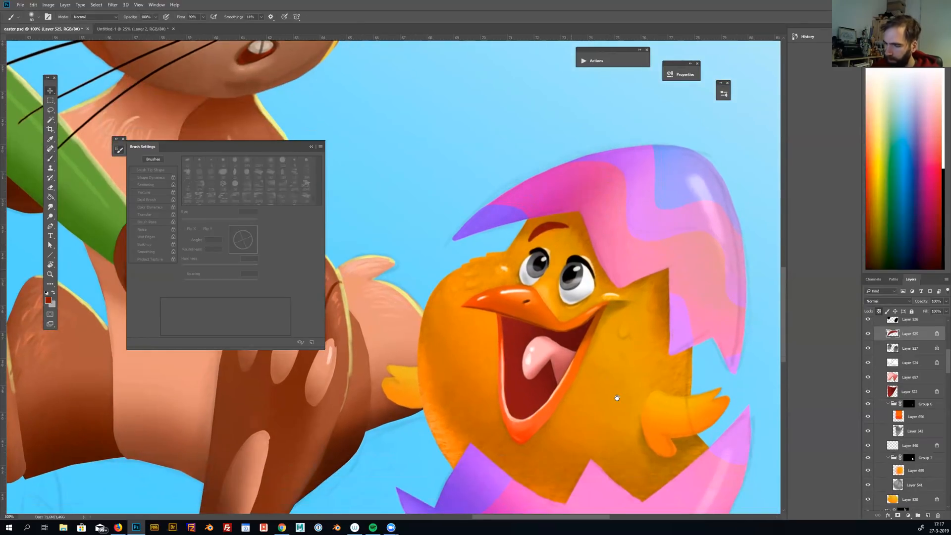
left_click(617, 397, "ctrl")
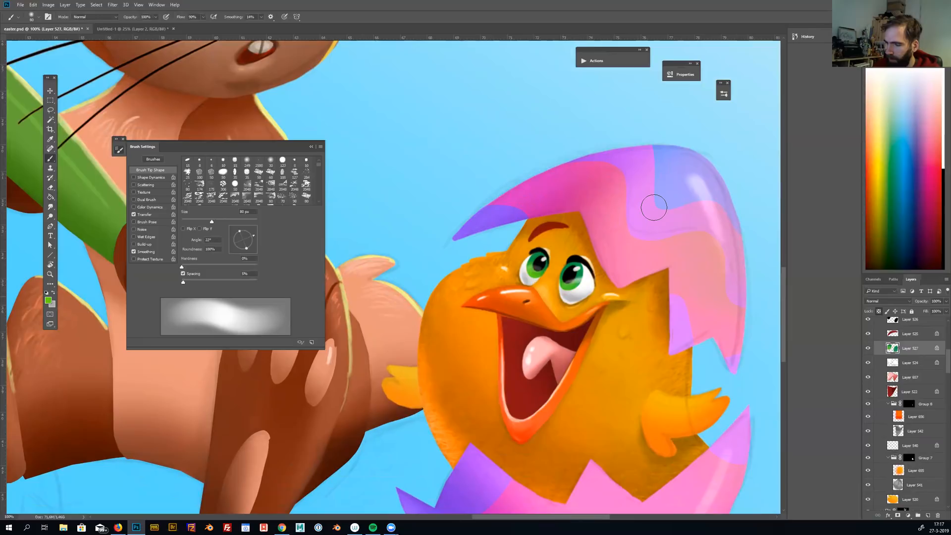
left_click_drag(628, 360, 640, 321)
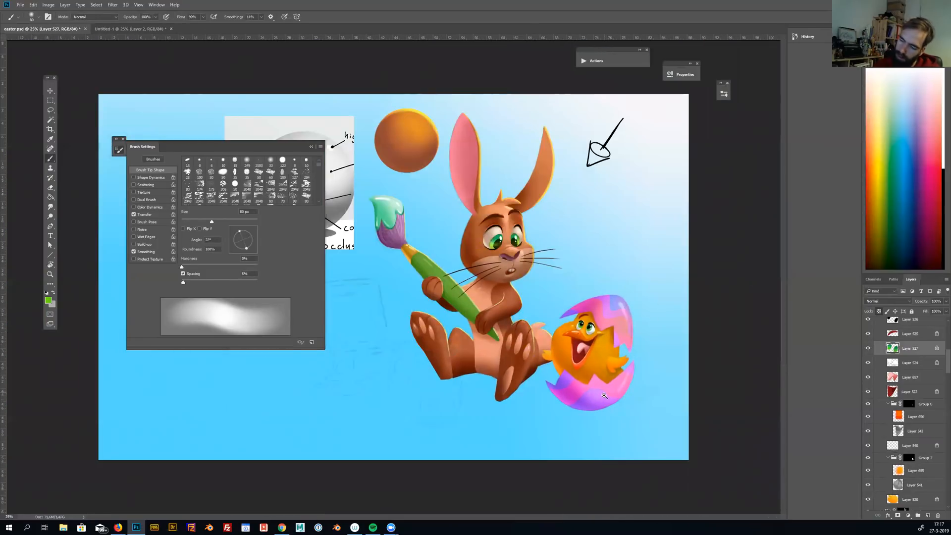
Examine the chick's finished colors up close and against the whole illustration
left_click(603, 400)
left_click_drag(629, 327, 661, 405)
left_click(616, 327)
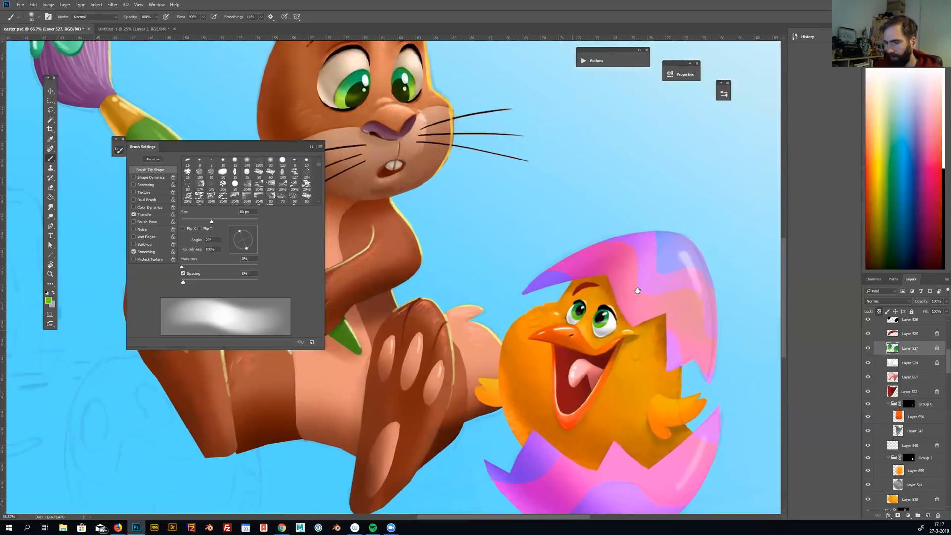
left_click_drag(605, 396, 620, 378)
left_click(620, 379, "alt")
left_click(620, 378, "alt")
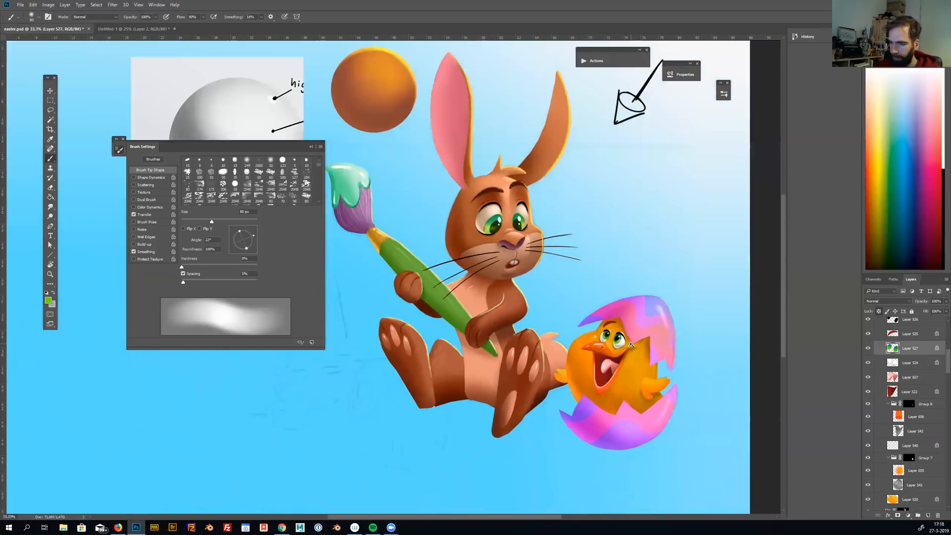
left_click(630, 344, "alt")
left_click(619, 341, "ctrl")
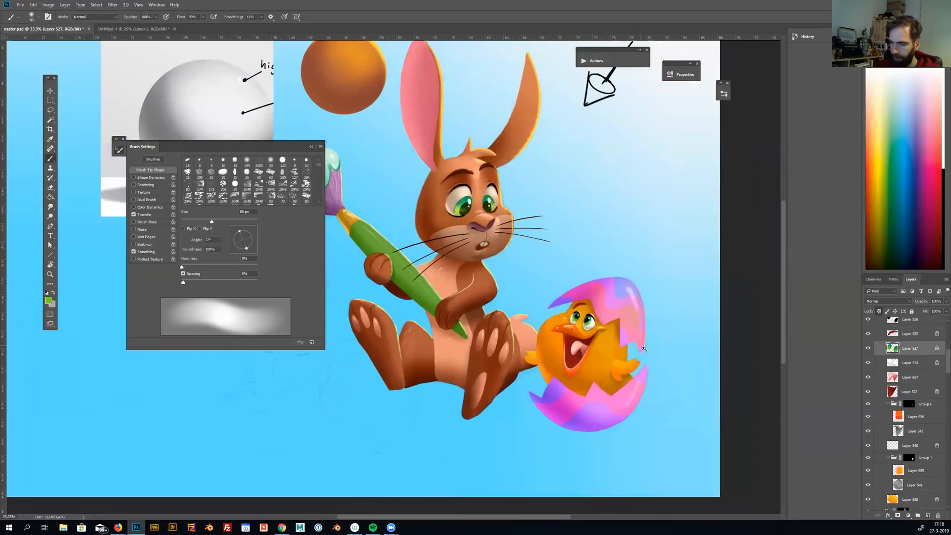
left_click(626, 354, "ctrl")
left_click_drag(632, 375, 712, 370)
left_click_drag(624, 351, 582, 360)
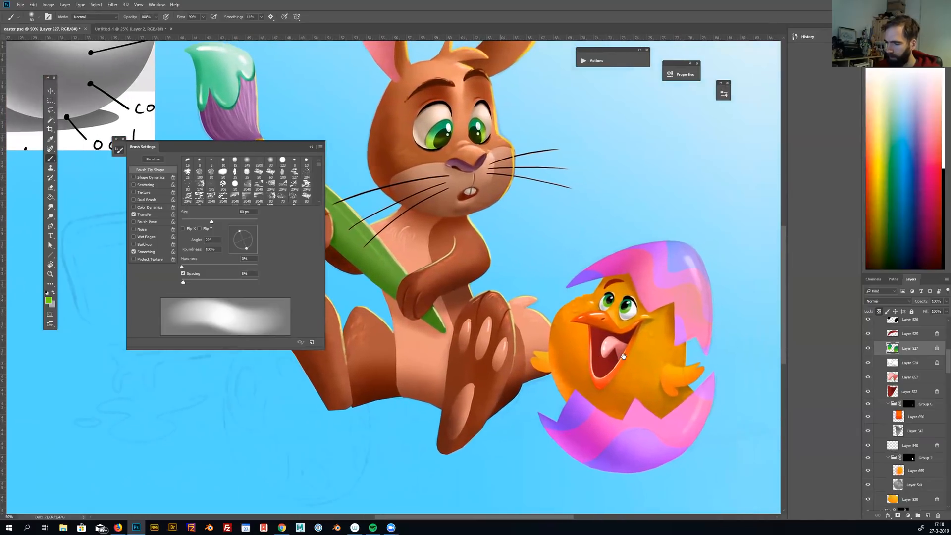
left_click(582, 360, "alt")
left_click_drag(652, 399, 670, 402)
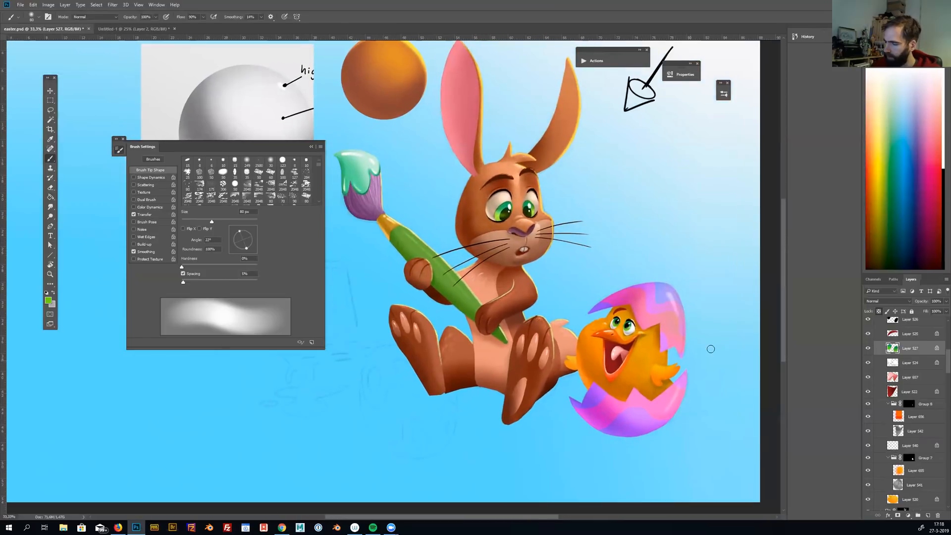
Collapse the chicken and head groups and check the head group's content by toggling its visibility
scroll(938, 351, "up", 4)
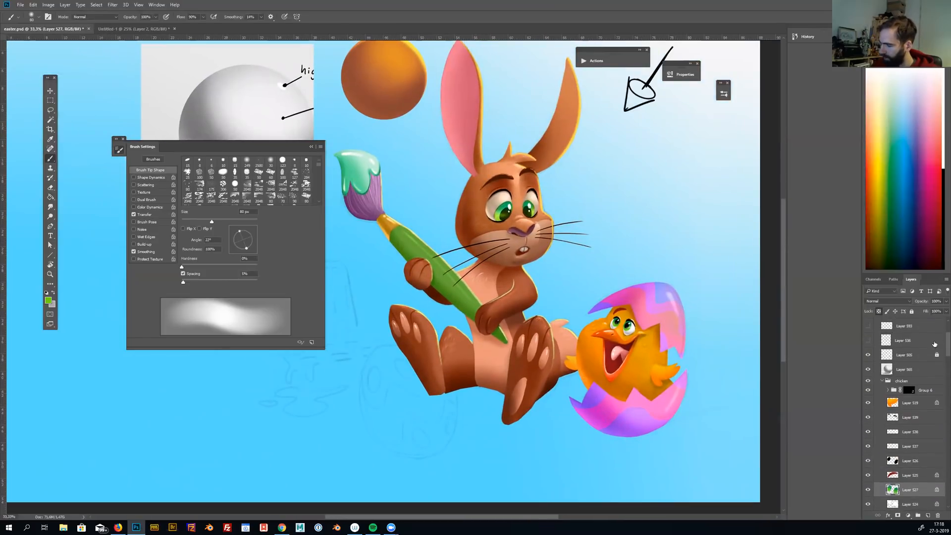
left_click(882, 381)
left_click(883, 390)
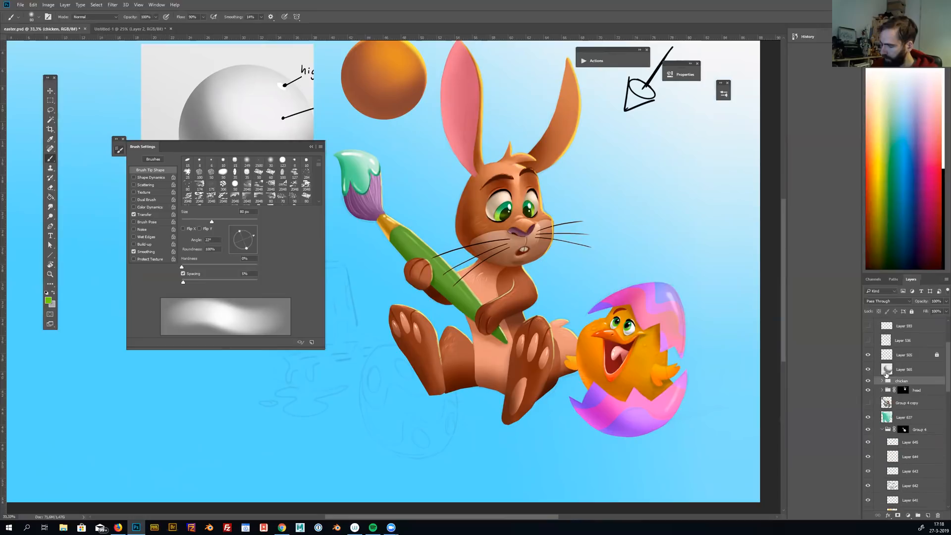
left_click(868, 389)
left_click(868, 390)
left_click(867, 389)
left_click(867, 390)
Add a new layer directly above the rabbit's head group for the sketched egg
mouse_move(946, 357)
left_mouse_down()
mouse_move(947, 337)
mouse_move(946, 355)
left_mouse_up()
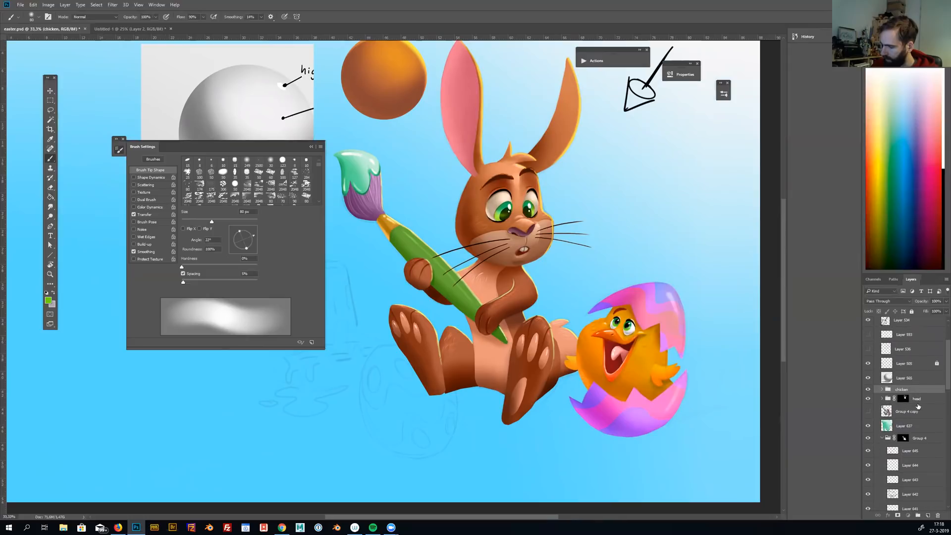
left_click(917, 403)
left_click(927, 515)
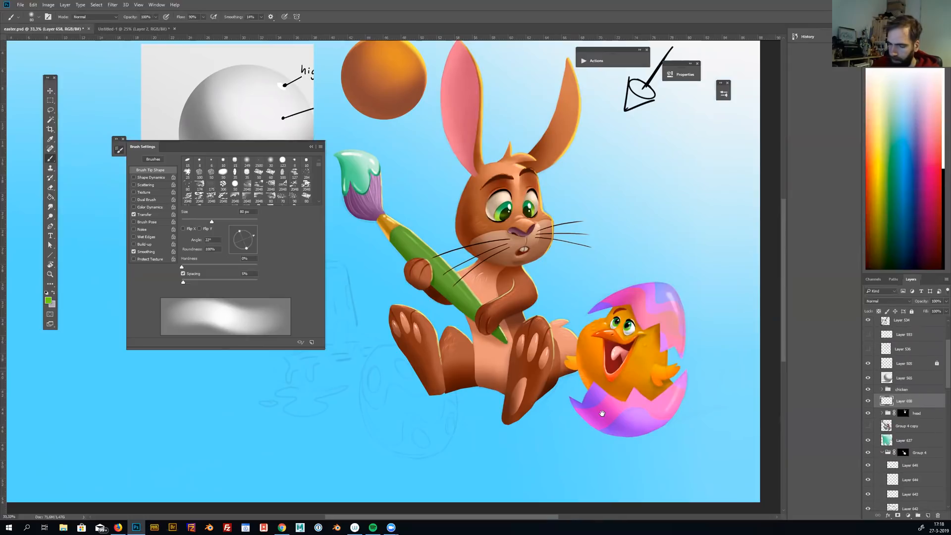
Select the full outline of the sketched egg beside the rabbit's foot with a freehand lasso
left_click(507, 401, "ctrl")
left_click_drag(440, 399, 562, 388)
key("l")
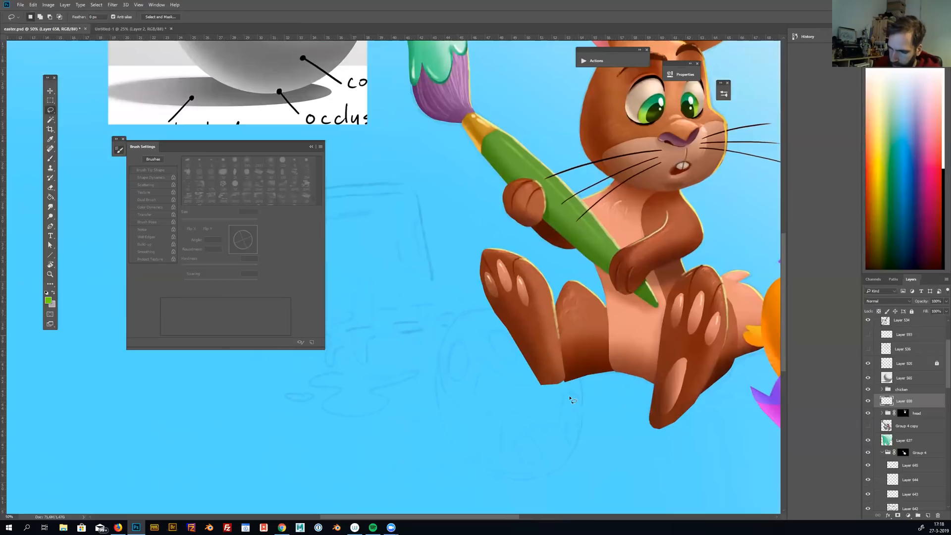
mouse_move(466, 311)
left_mouse_down()
mouse_move(530, 293)
mouse_move(511, 308)
mouse_move(524, 320)
mouse_move(527, 273)
mouse_move(538, 330)
left_mouse_up()
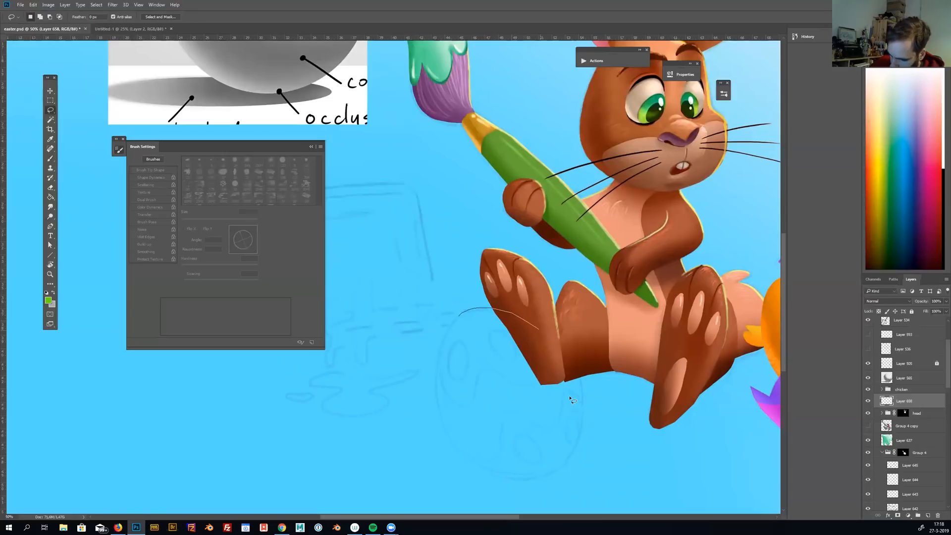
left_click_drag(577, 381, 580, 427)
mouse_move(549, 481)
left_mouse_down()
mouse_move(560, 459)
mouse_move(561, 470)
mouse_move(536, 478)
mouse_move(550, 456)
mouse_move(510, 463)
mouse_move(462, 456)
mouse_move(438, 406)
left_mouse_up()
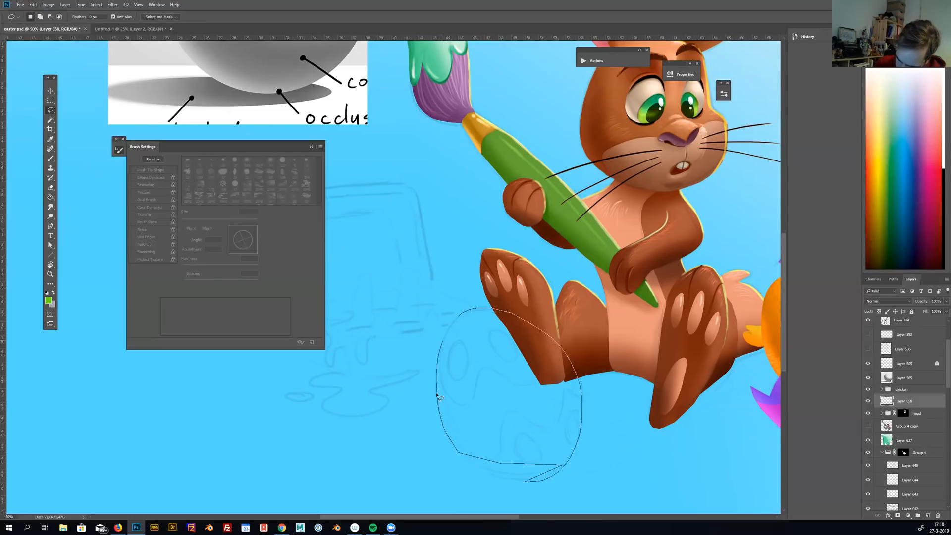
left_click_drag(437, 396, 438, 399)
mouse_move(472, 466)
left_mouse_down()
mouse_move(515, 481)
mouse_move(547, 476)
mouse_move(564, 465)
mouse_move(567, 441)
left_mouse_up()
left_click_drag(475, 396, 549, 473)
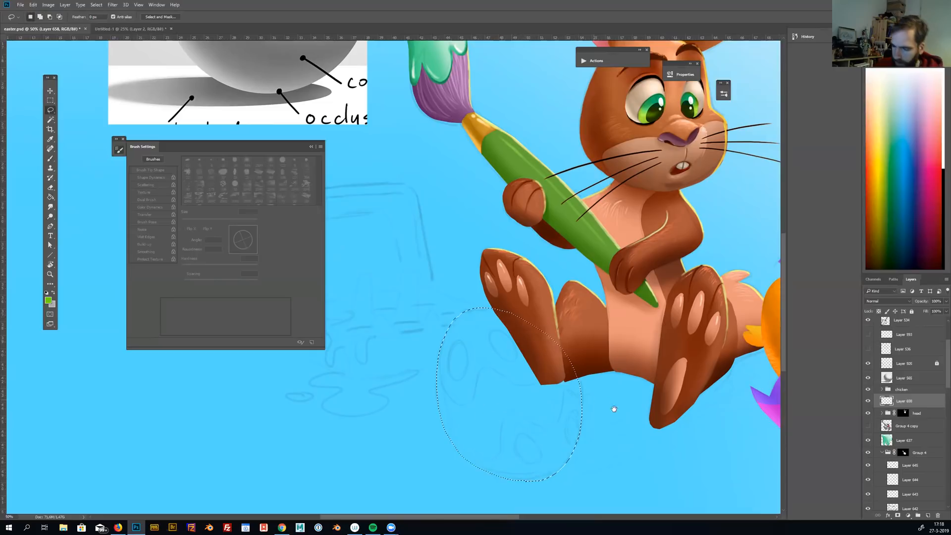
Fill the egg selection with purple sampled from the chick's eggshell and clear the selection
left_click_drag(625, 421, 607, 414)
key("g")
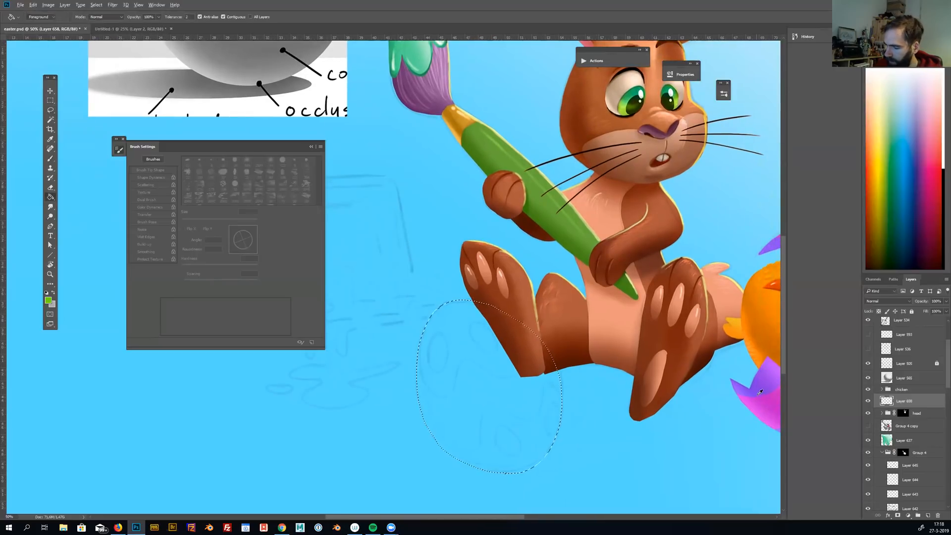
left_click(756, 367, "alt")
left_click(542, 411)
key("b")
key("ctrl+d")
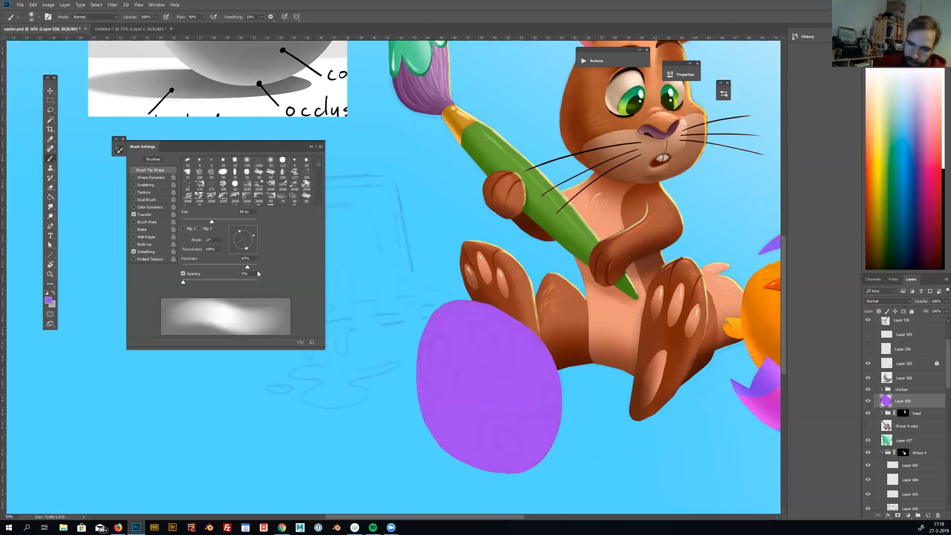
Set the brush to 100% hardness with Transfer off and a size of 35 px
left_click_drag(182, 267, 258, 266)
left_click(133, 213)
key("bracketleft")
key("bracketleft")
key("bracketleft")
key("bracketleft")
key("bracketleft")
key("bracketleft")
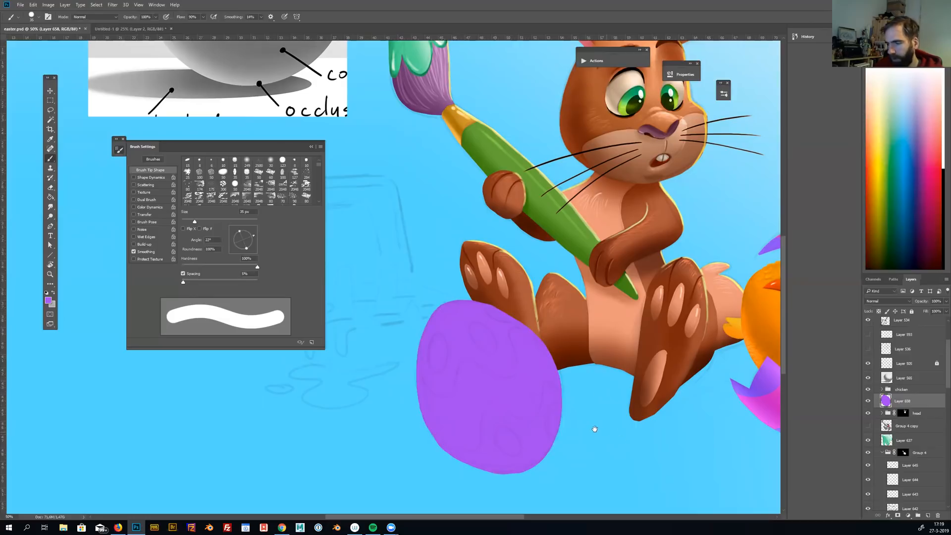
Lock the egg layer's transparency and set a soft 700 px brush with 0% hardness and Transfer on
left_click_drag(594, 429, 574, 427)
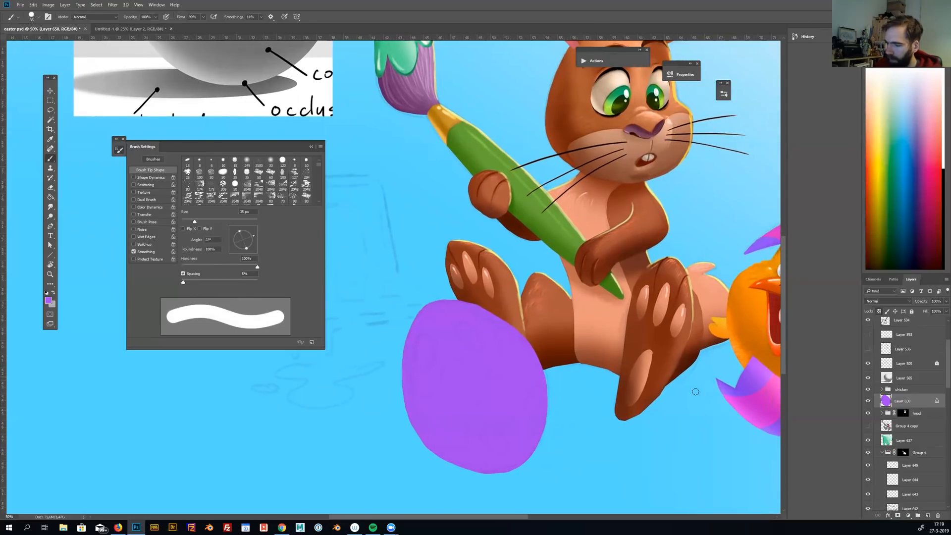
key("bracketright")
key("bracketright")
key("bracketright")
key("bracketright")
key("bracketright")
key("bracketright")
key("bracketright")
key("bracketright")
key("bracketright")
key("bracketright")
key("bracketright")
key("bracketright")
key("bracketright")
key("bracketright")
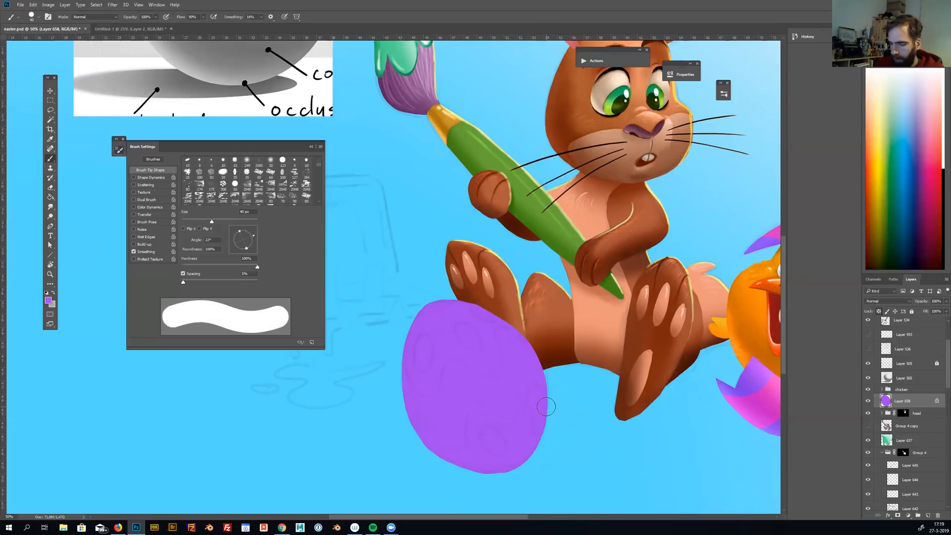
left_click_drag(193, 262, 167, 264)
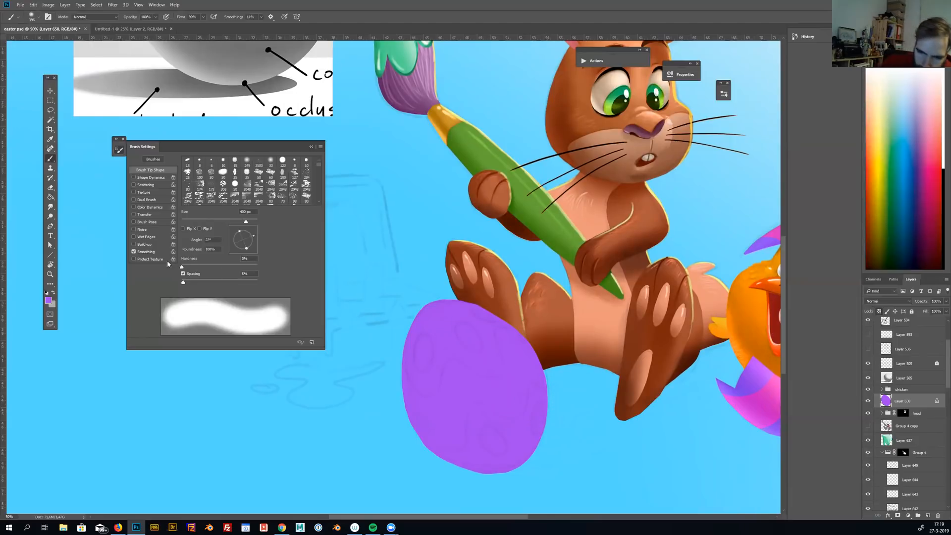
left_click(134, 215)
key("bracketright")
key("bracketright")
key("bracketright")
key("bracketright")
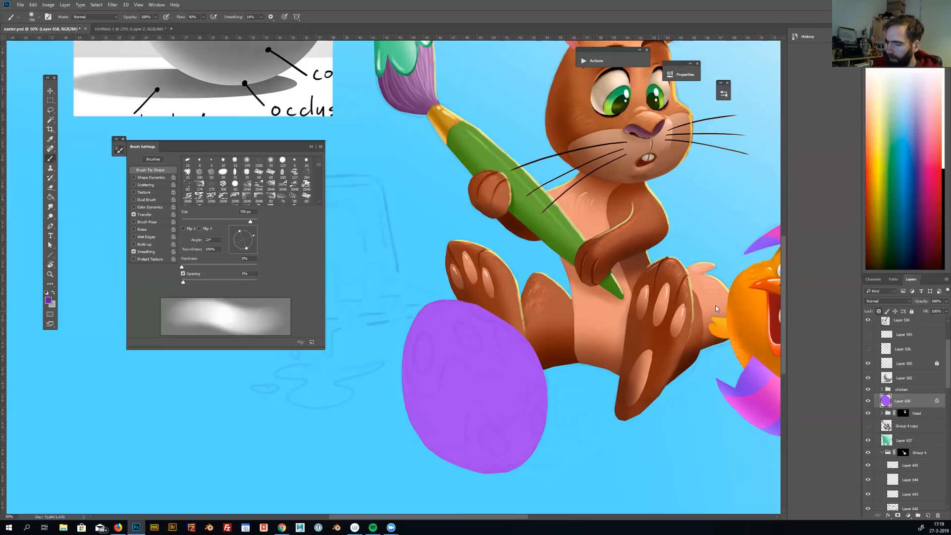
Shade the egg's lower and outer edges darker purple and lighten its middle, refining with a 300 px brush
mouse_move(378, 418)
left_mouse_down()
mouse_move(469, 509)
mouse_move(539, 500)
mouse_move(515, 505)
left_mouse_up()
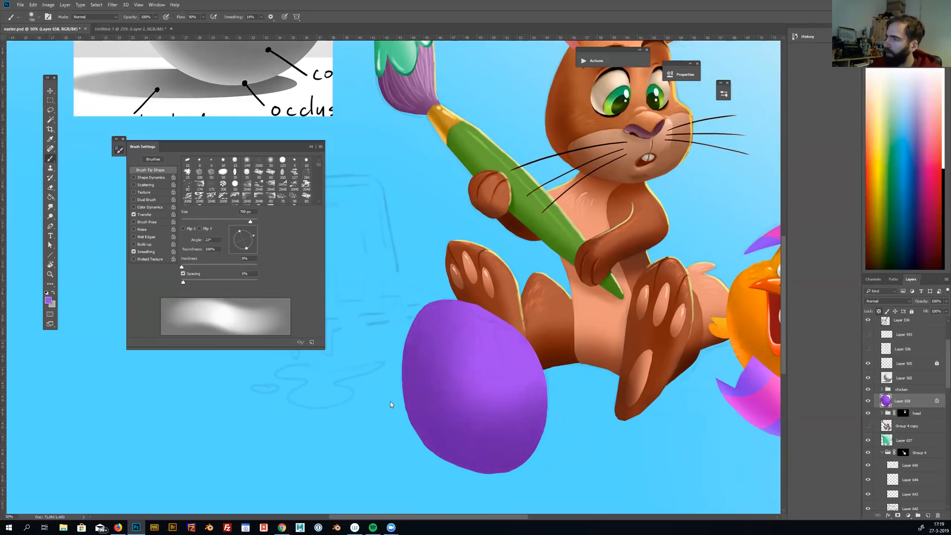
key("bracketleft")
key("bracketleft")
key("bracketleft")
left_click_drag(458, 327, 522, 407)
left_click(435, 398, "alt")
left_click_drag(452, 410, 507, 444)
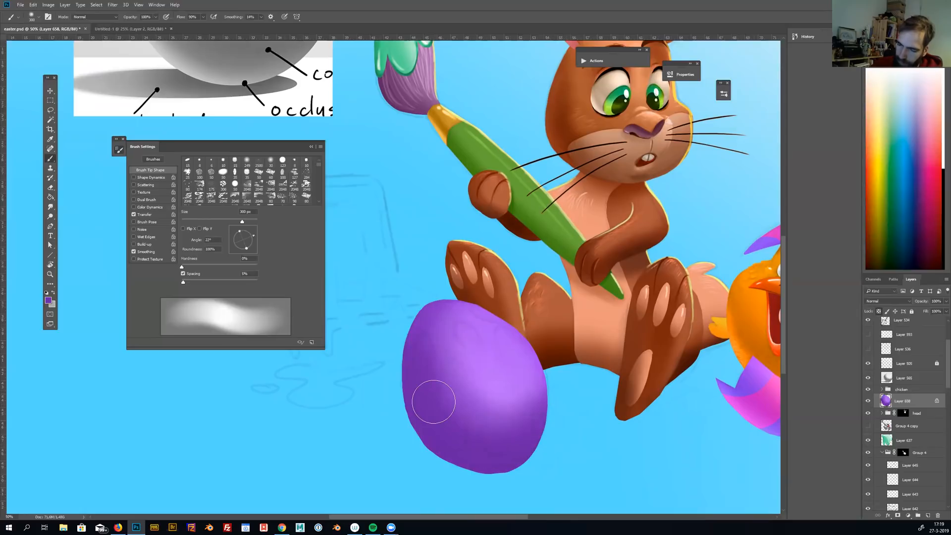
mouse_move(385, 371)
left_mouse_down()
mouse_move(390, 431)
mouse_move(477, 494)
mouse_move(583, 440)
mouse_move(471, 500)
left_mouse_up()
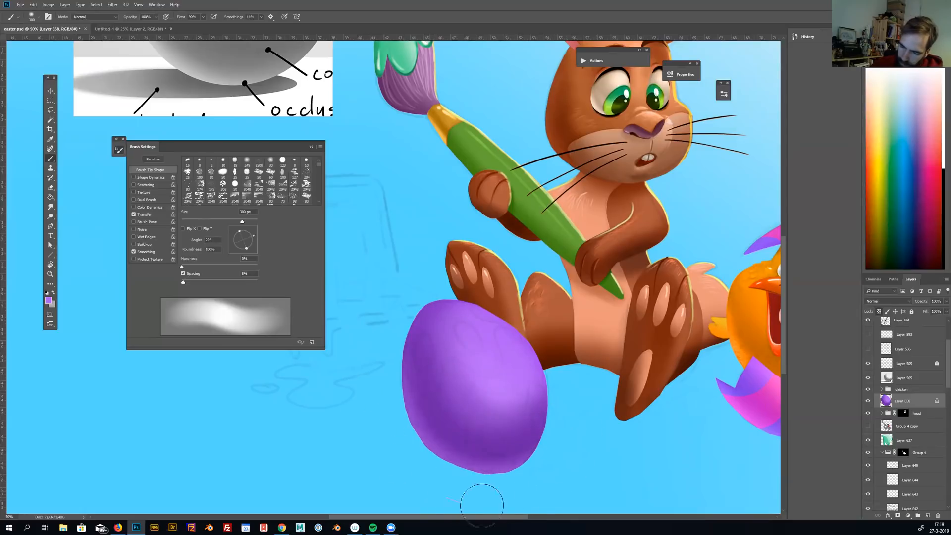
Lasso a wavy band across the egg's middle and shift its hue to pink with Hue/Saturation
key("l")
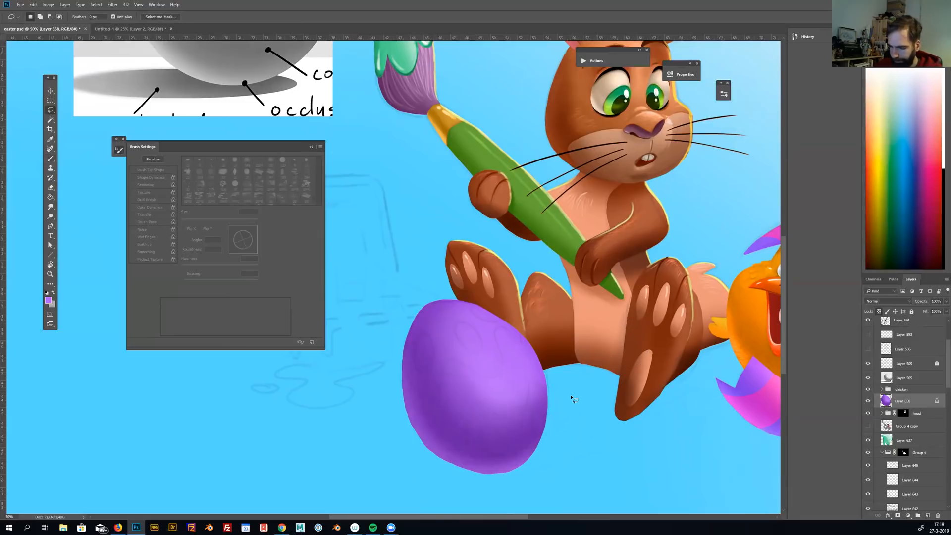
mouse_move(418, 442)
left_mouse_down()
mouse_move(439, 455)
mouse_move(456, 451)
mouse_move(470, 409)
mouse_move(519, 420)
mouse_move(532, 397)
left_mouse_up()
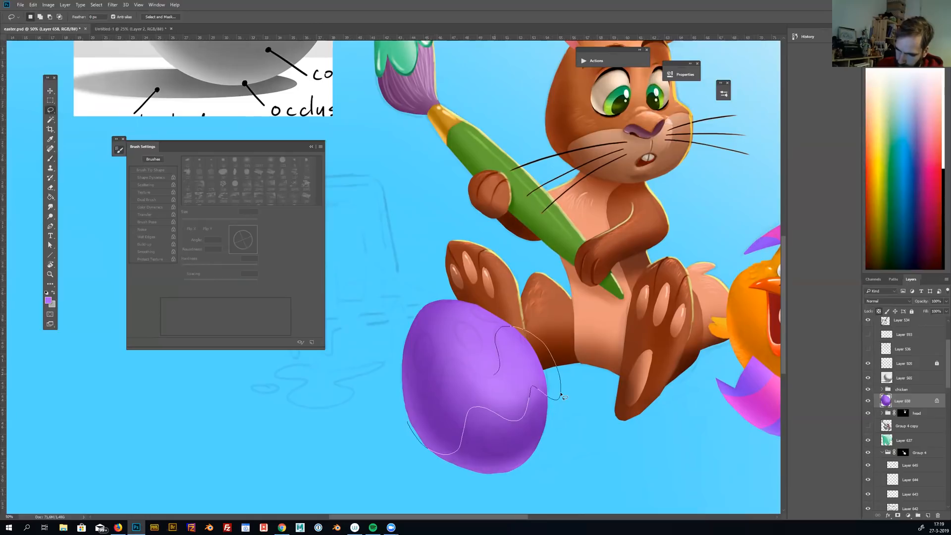
mouse_move(562, 396)
left_mouse_down()
mouse_move(417, 396)
mouse_move(384, 422)
mouse_move(388, 430)
left_mouse_up()
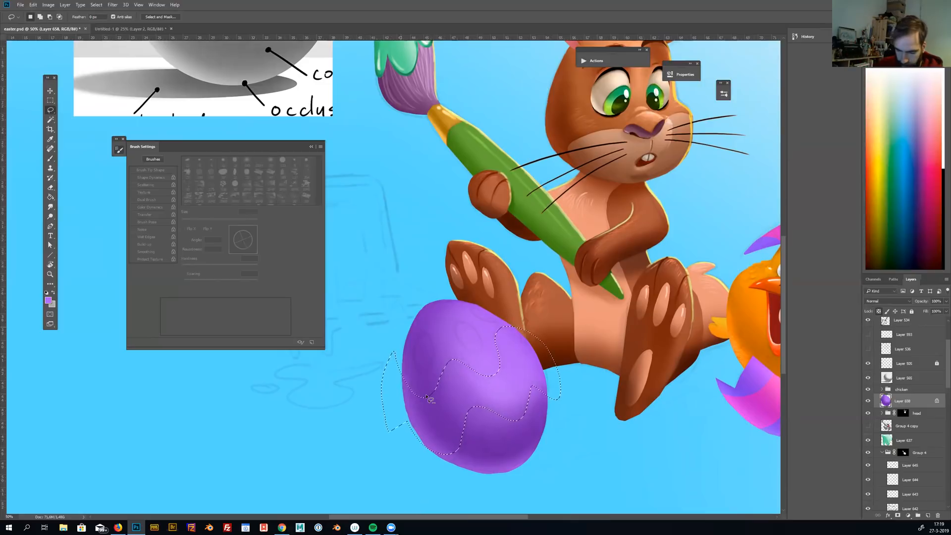
key("ctrl+u")
left_click_drag(747, 168, 762, 171)
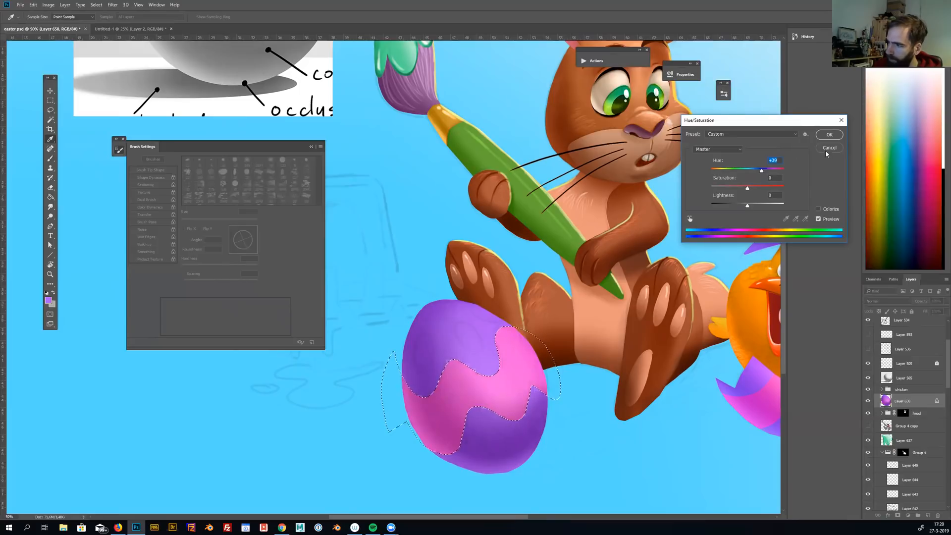
left_click(828, 134)
key("ctrl+d")
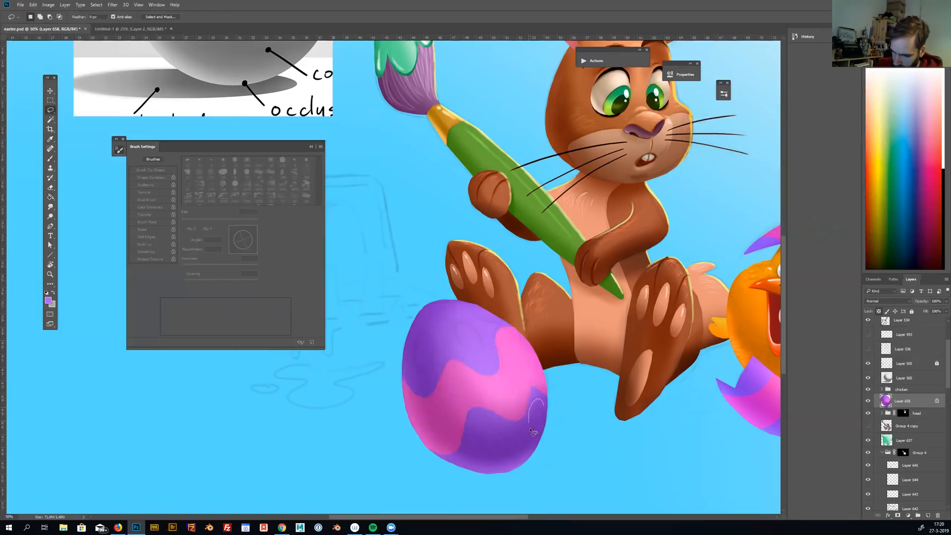
Lasso five oval spots together on the purple areas above and below the egg's pink band
left_click_drag(545, 407, 544, 406)
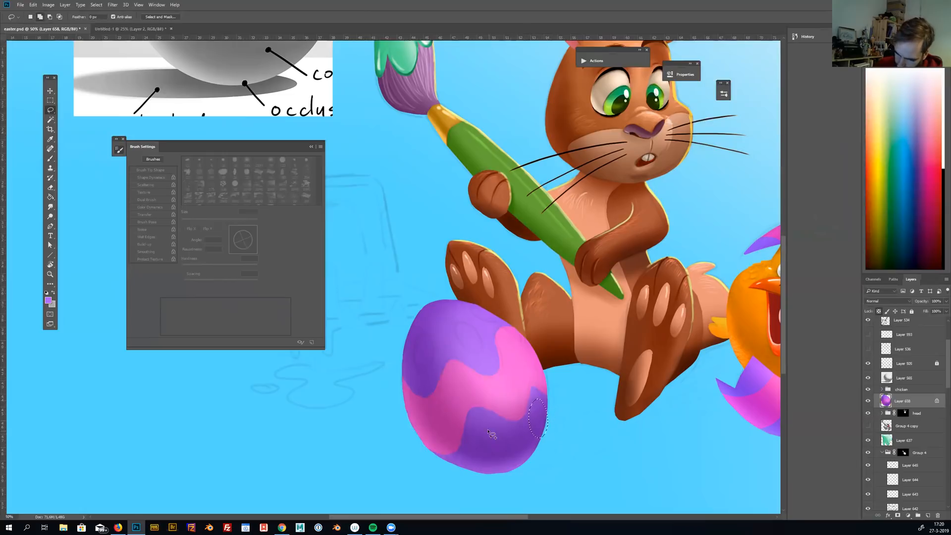
mouse_move(481, 426)
left_mouse_down()
mouse_move(503, 434)
mouse_move(506, 450)
mouse_move(489, 453)
mouse_move(478, 431)
left_mouse_up()
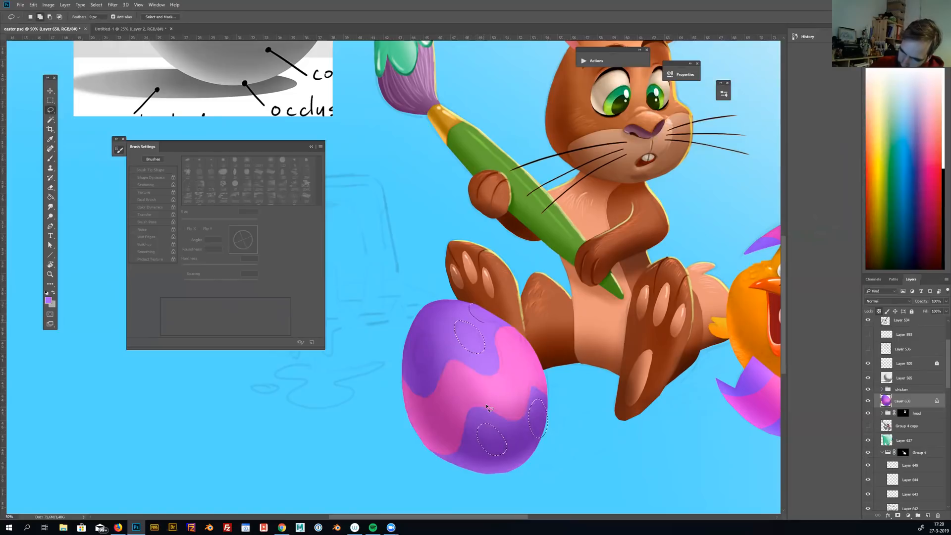
left_click_drag(472, 303, 486, 301)
mouse_move(425, 332)
left_mouse_down()
mouse_move(422, 373)
mouse_move(425, 332)
left_mouse_up()
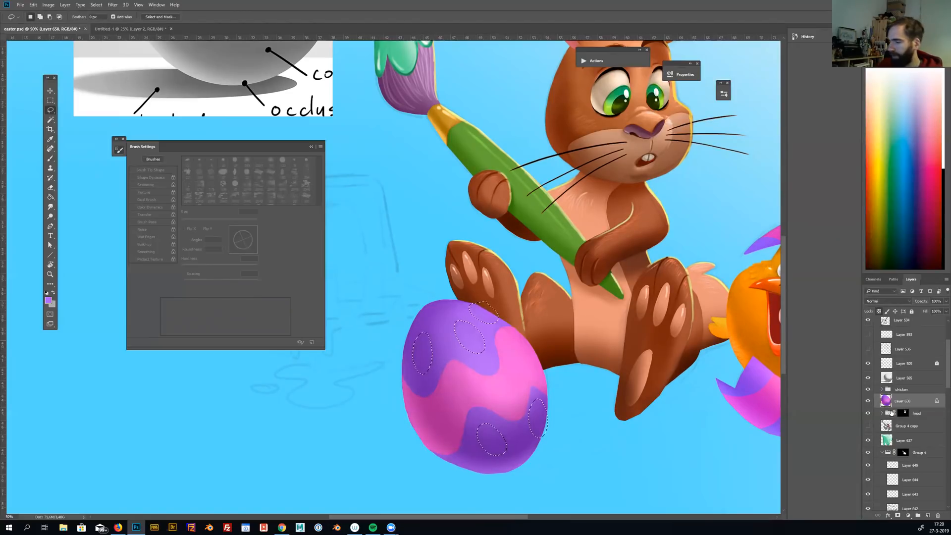
Shift the selected egg spots' hue to teal with Hue/Saturation and clear the selection
key("ctrl+u")
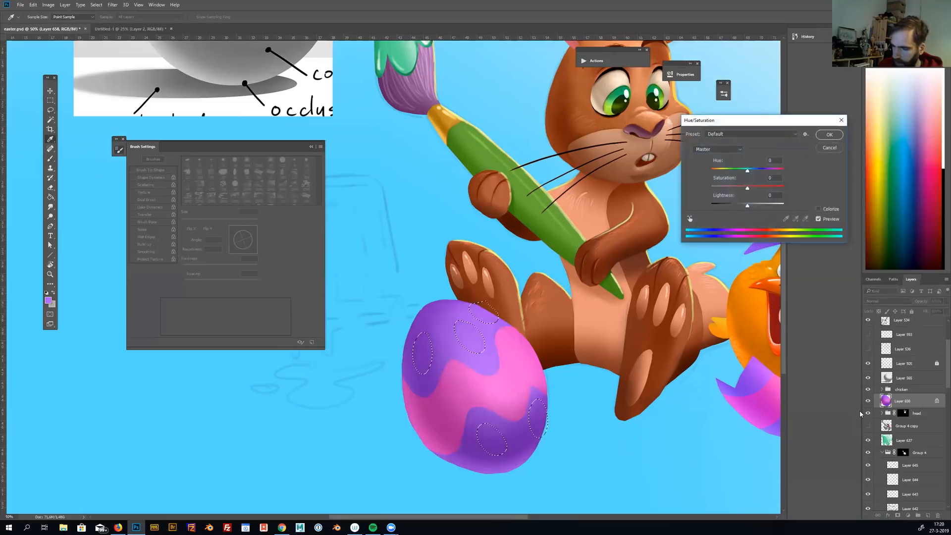
mouse_move(747, 170)
left_mouse_down()
mouse_move(780, 170)
mouse_move(721, 172)
mouse_move(649, 208)
mouse_move(647, 225)
left_mouse_up()
left_click(821, 136)
key("ctrl+d")
left_click(647, 224, "alt")
left_click(647, 222, "alt")
left_click(647, 221, "alt")
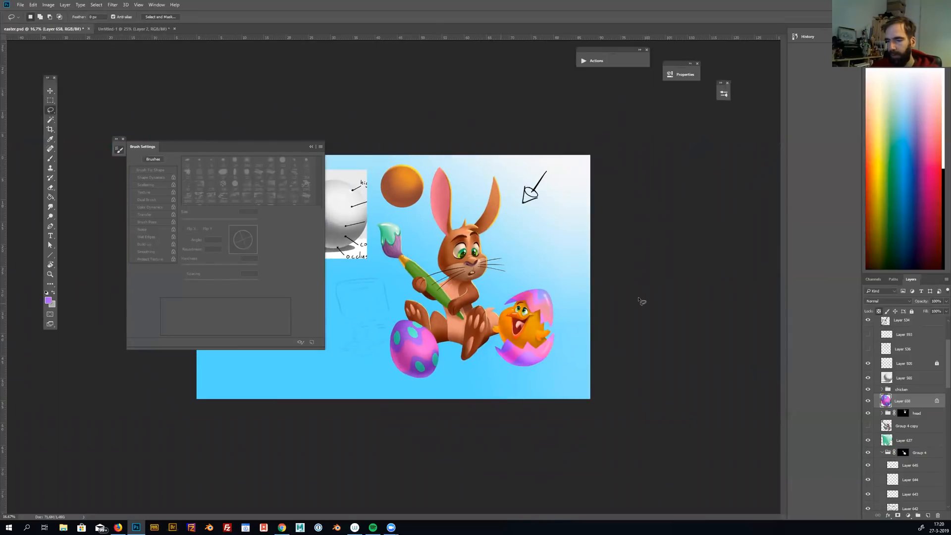
Select the blue background layer and add a new layer directly above it for the sketched paint box
key("ctrl+plus")
key("ctrl+plus")
left_click_drag(640, 273, 709, 259)
mouse_move(589, 255)
left_mouse_down()
mouse_move(657, 259)
mouse_move(659, 241)
left_mouse_up()
key("ctrl+plus")
key("v")
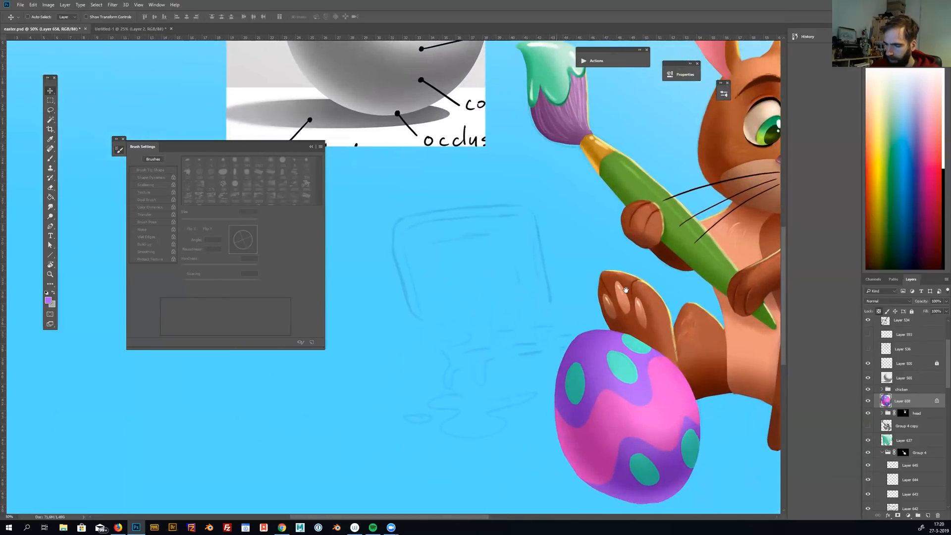
left_click(626, 290, "ctrl")
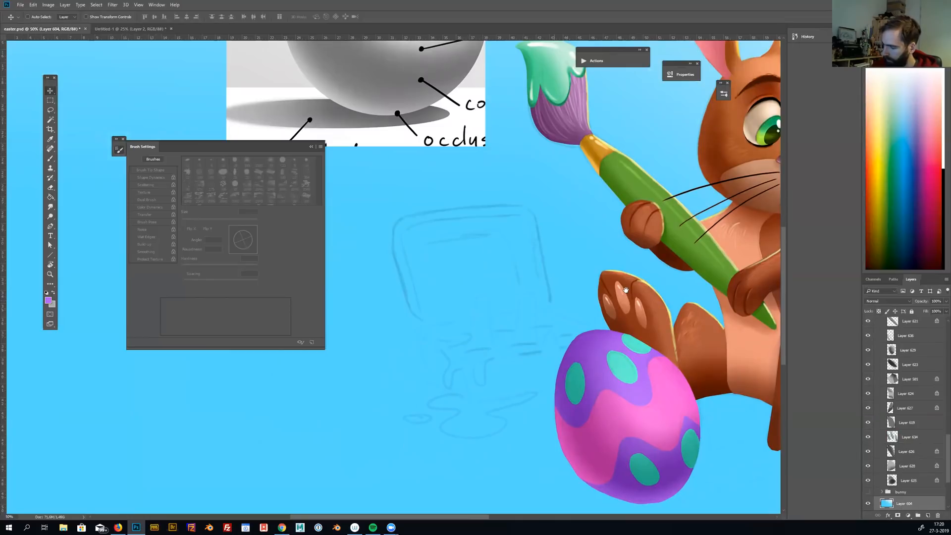
left_click(927, 514)
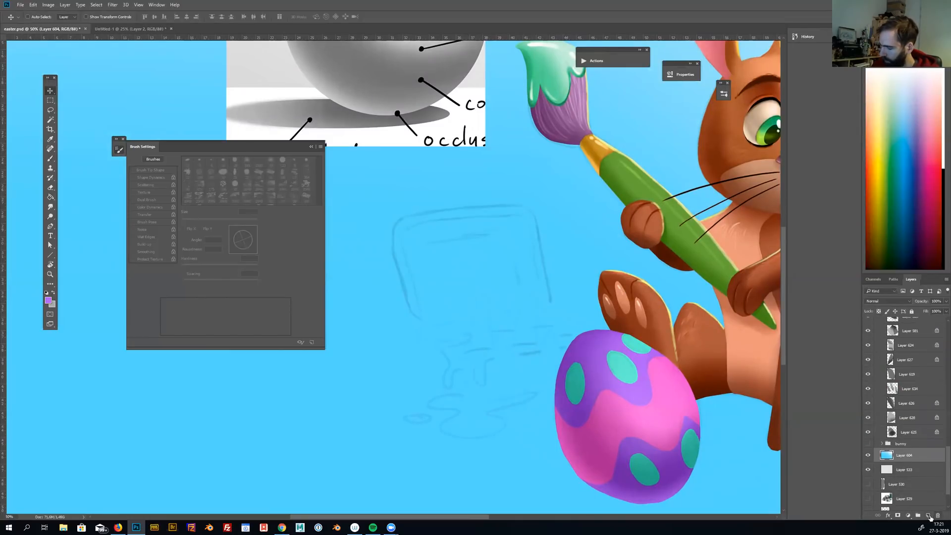
Lasso the outline of the sketched open box, including its raised lid and the base extending behind the egg
key("l")
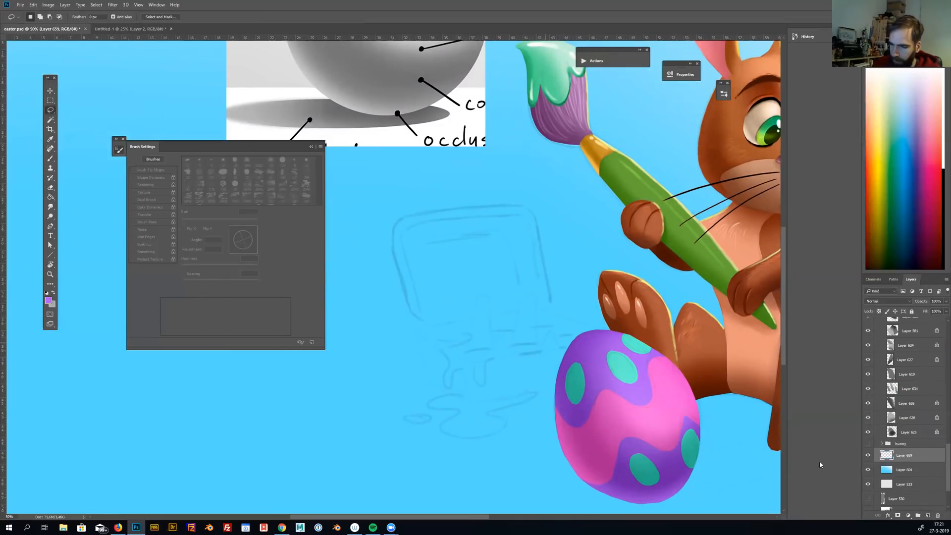
key("ctrl+plus")
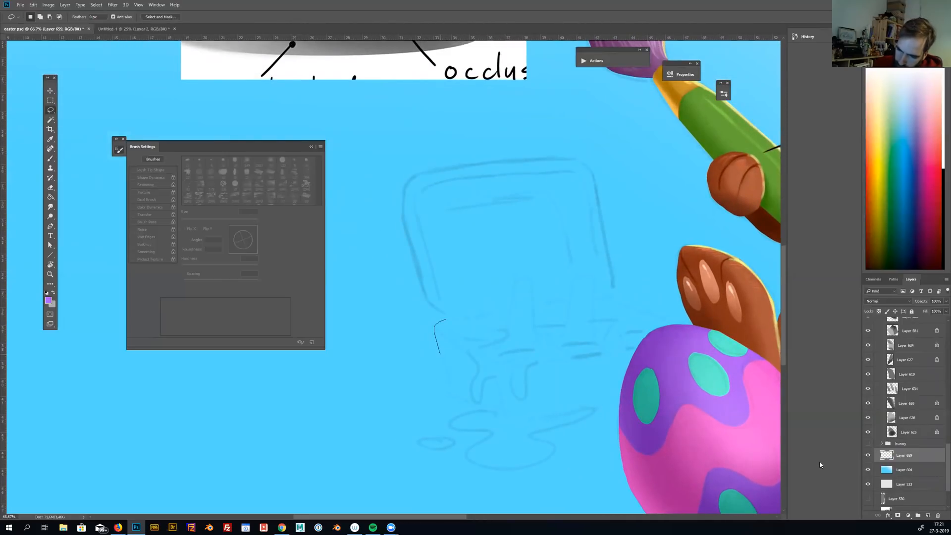
mouse_move(448, 382)
left_mouse_down()
mouse_move(452, 394)
mouse_move(498, 418)
left_mouse_up()
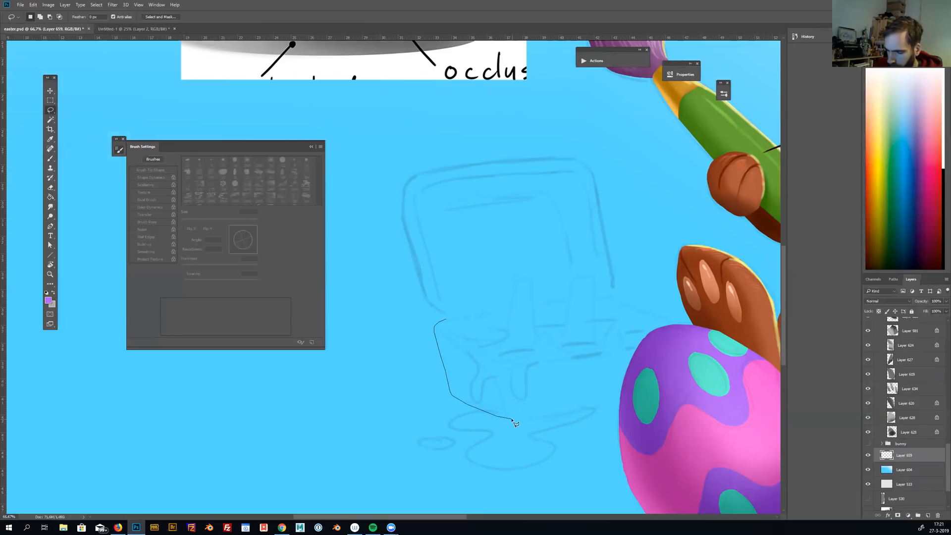
mouse_move(590, 408)
left_mouse_down()
mouse_move(638, 388)
mouse_move(680, 332)
mouse_move(608, 297)
mouse_move(592, 174)
mouse_move(561, 160)
mouse_move(416, 174)
mouse_move(405, 184)
left_mouse_up()
left_click_drag(400, 217, 413, 272)
left_click_drag(628, 309, 628, 309)
Fill the box selection with light beige, clear the selection and return to the Brush tool
key("g")
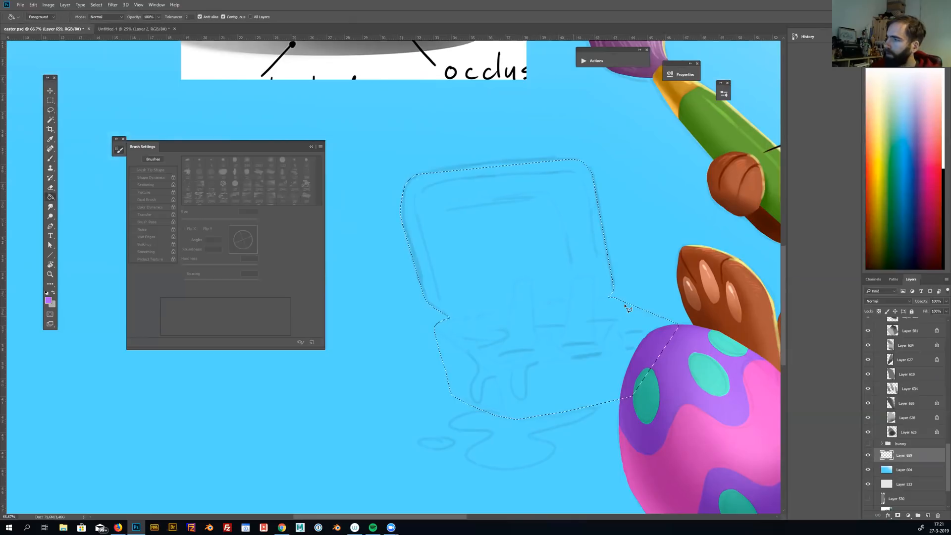
left_click(870, 128)
left_click(870, 111)
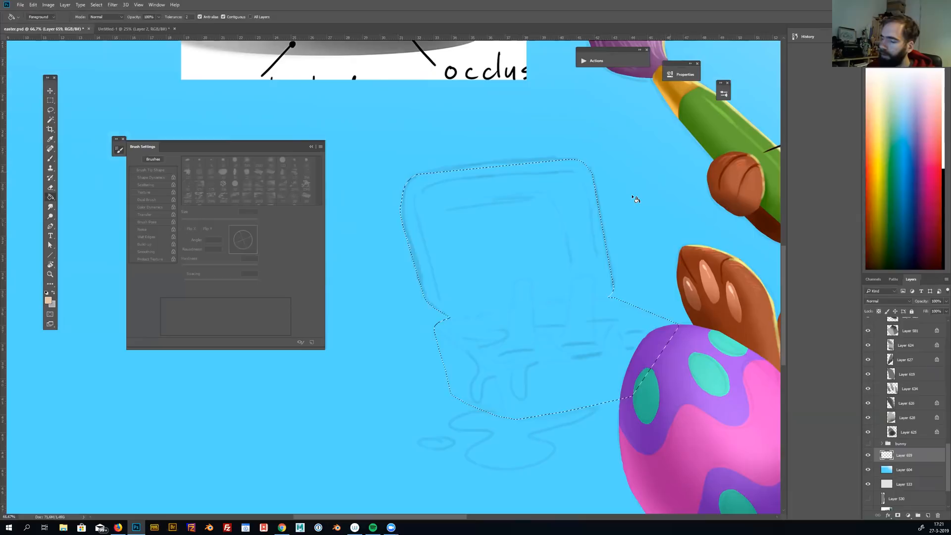
left_click(627, 218)
key("m")
key("ctrl+d")
mouse_move(646, 204)
left_mouse_down()
mouse_move(626, 205)
mouse_move(637, 206)
left_mouse_up()
key("b")
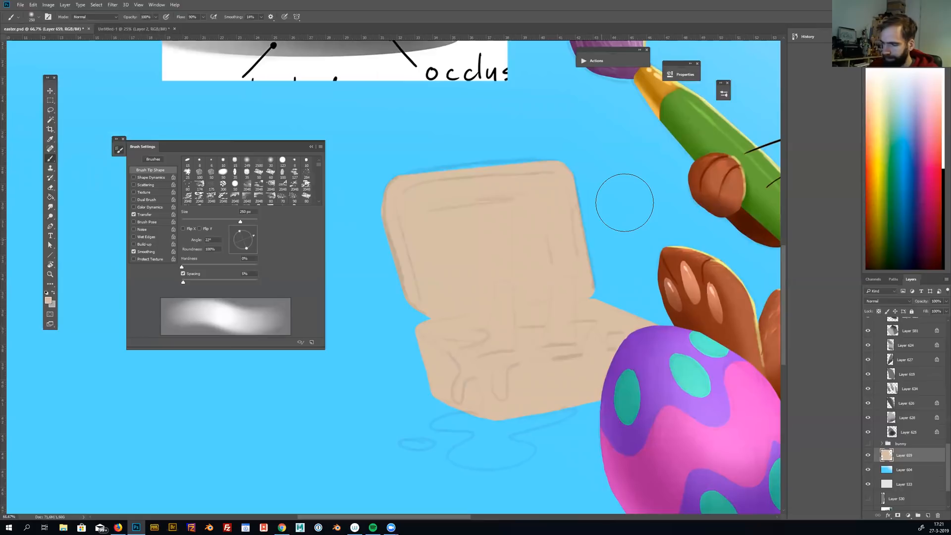
Shade the narrow side faces of the box's base and raised lid in darker brown with a soft brush
key("bracketleft")
key("bracketleft")
key("bracketleft")
key("bracketleft")
key("bracketright")
key("bracketright")
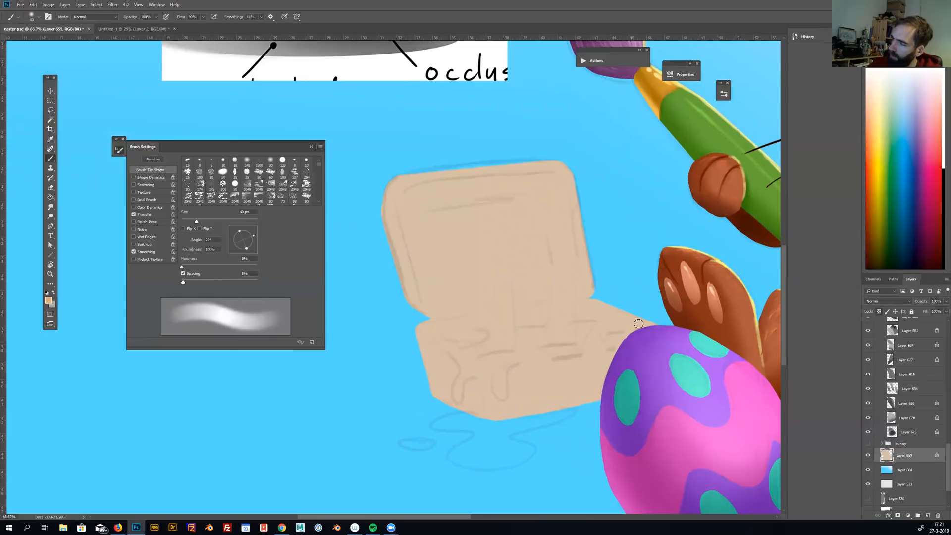
mouse_move(417, 328)
left_mouse_down()
mouse_move(466, 369)
mouse_move(480, 405)
left_mouse_up()
key("bracketright")
key("bracketright")
key("bracketright")
mouse_move(421, 341)
left_mouse_down()
mouse_move(440, 399)
mouse_move(460, 388)
mouse_move(474, 396)
left_mouse_up()
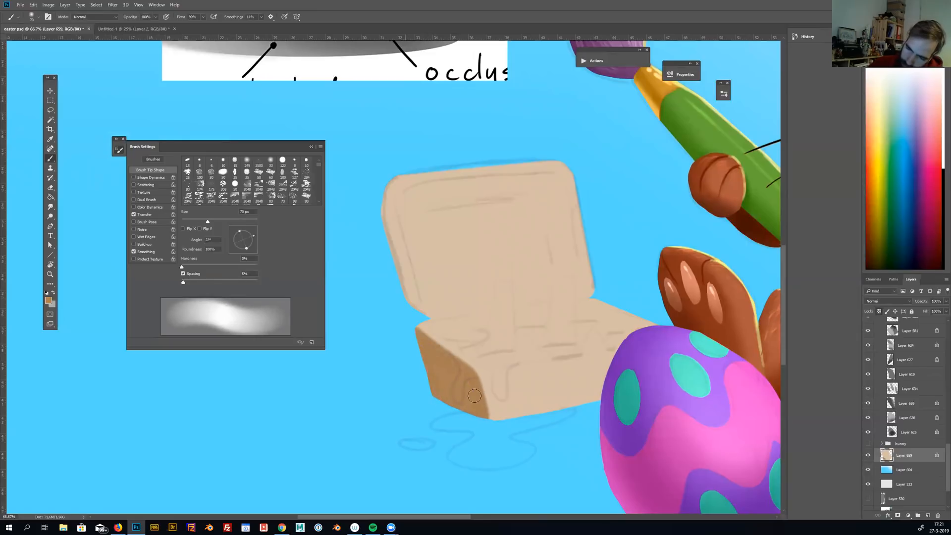
mouse_move(421, 314)
left_mouse_down()
mouse_move(397, 255)
mouse_move(392, 184)
left_mouse_up()
left_click_drag(625, 303, 627, 318)
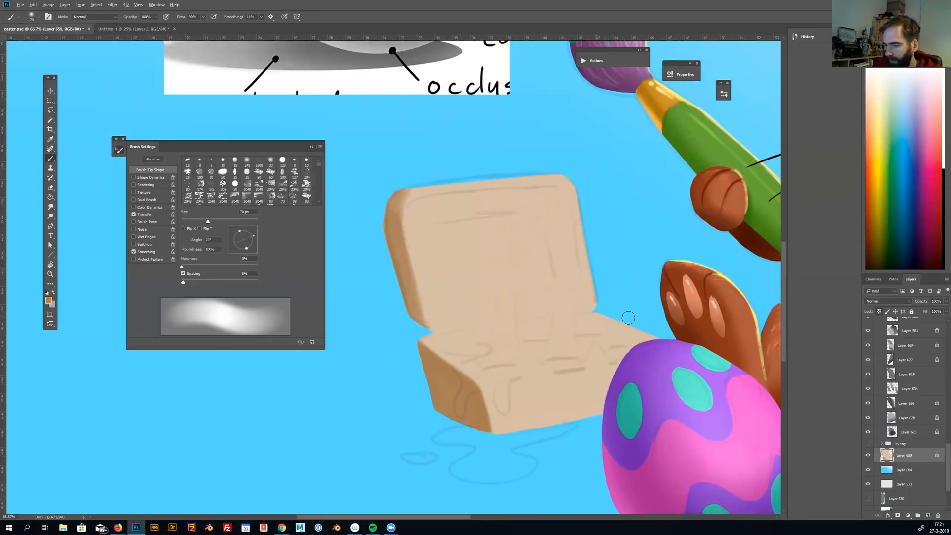
Put the box layer in a group masked to the box's silhouette and add a new layer inside the group
key("ctrl+g")
left_click(892, 463, "ctrl")
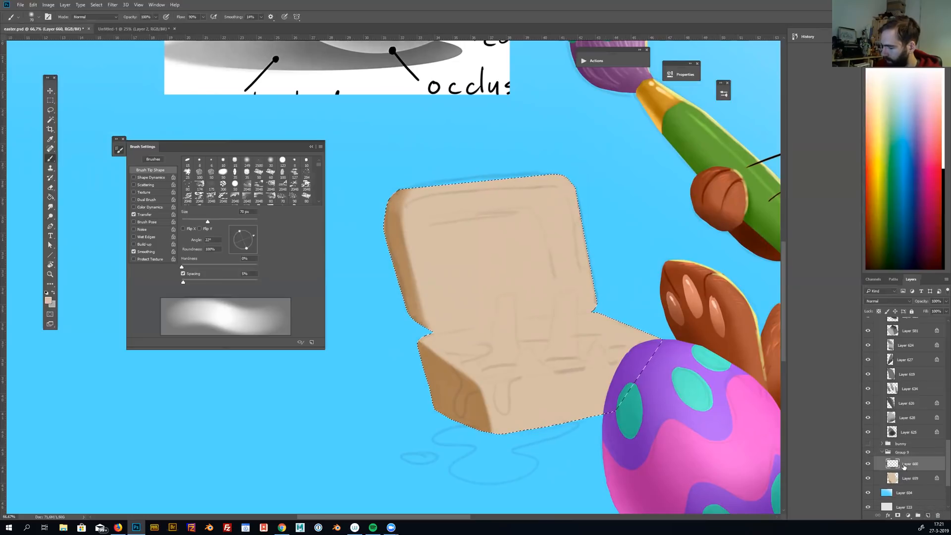
left_click(908, 516)
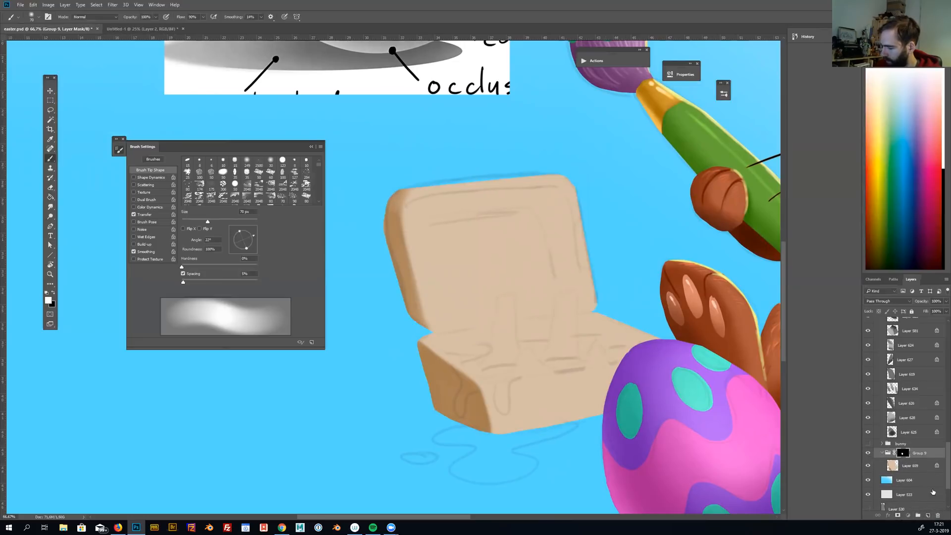
left_click(926, 515)
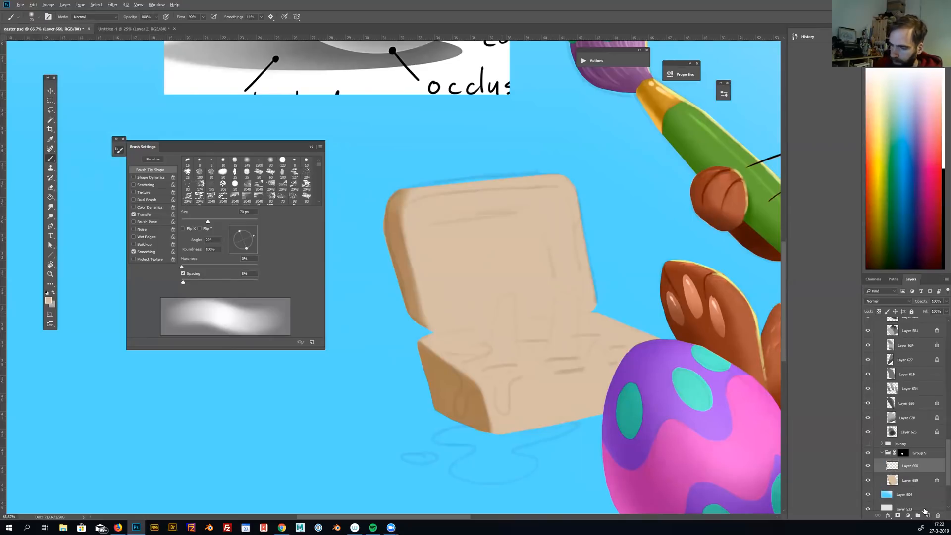
Paint light cream tops on the two sketched posts inside the box with a small soft brush
key("bracketleft")
key("bracketleft")
key("bracketleft")
key("bracketleft")
key("bracketleft")
key("bracketleft")
key("bracketleft")
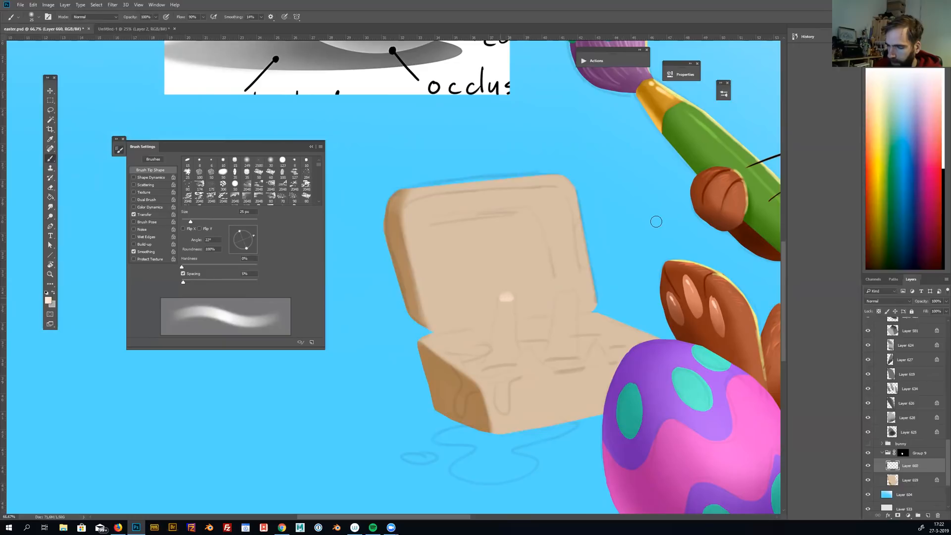
key("bracketleft")
key("bracketleft")
left_click(564, 294)
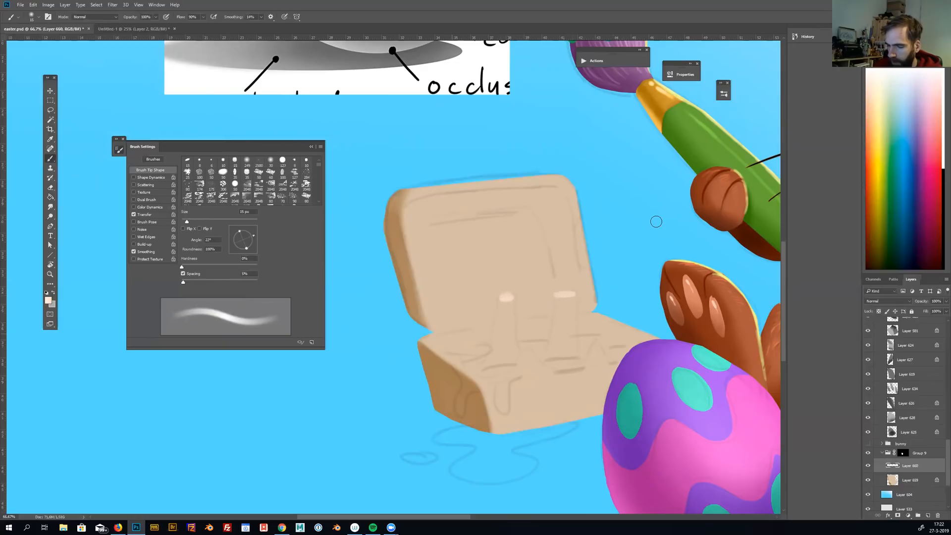
Paint a light cream rim along the upper edges of the box's base
left_click_drag(487, 328, 429, 339)
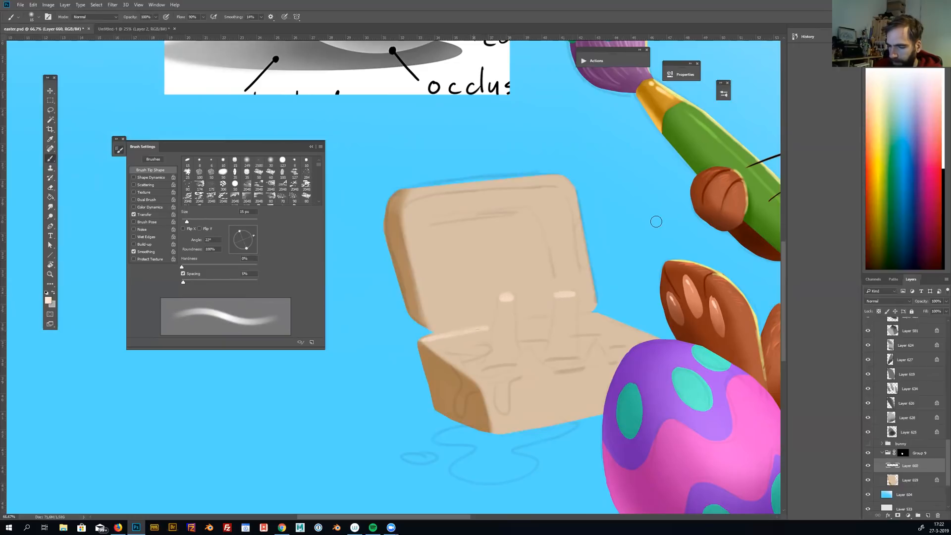
key("bracketright")
key("bracketright")
key("bracketright")
mouse_move(422, 342)
left_mouse_down()
mouse_move(490, 383)
mouse_move(637, 356)
left_mouse_up()
left_click_drag(584, 311, 659, 338)
left_click_drag(634, 289, 625, 288)
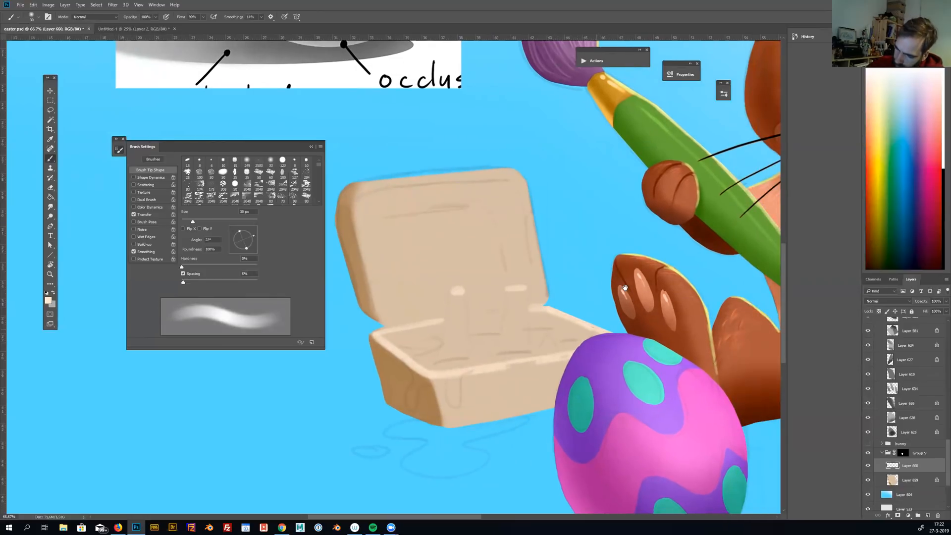
Paint matching light cream highlights on the lid's rim and the inner edges of the box
left_click_drag(472, 317, 488, 315)
left_click_drag(599, 287, 624, 316)
mouse_move(380, 223)
left_mouse_down()
mouse_move(539, 204)
mouse_move(550, 212)
mouse_move(570, 329)
mouse_move(380, 220)
left_mouse_up()
mouse_move(377, 236)
left_mouse_down()
mouse_move(400, 337)
mouse_move(420, 354)
left_mouse_up()
Examine the box against the whole illustration and return to a close view of it
left_click(623, 316, "alt")
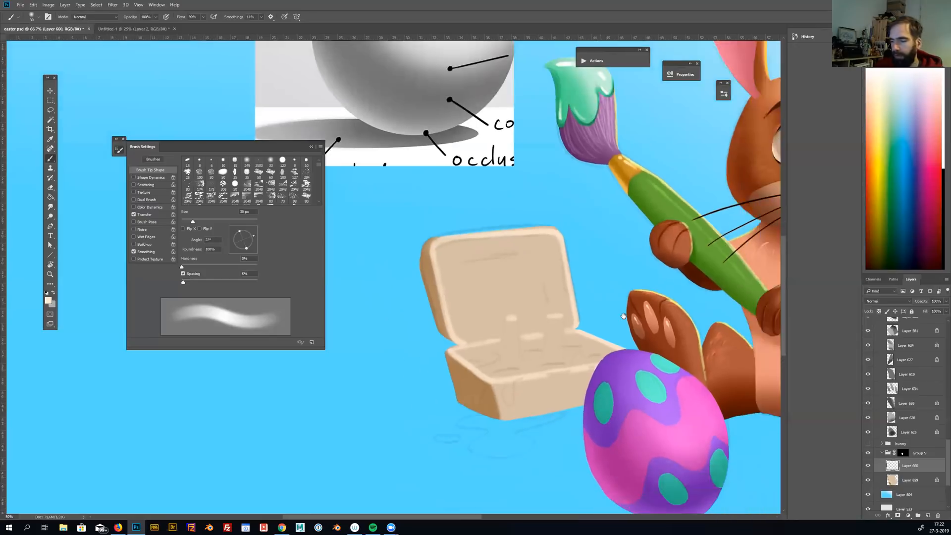
left_click(639, 292, "alt")
left_click(655, 275, "alt")
left_click(635, 274, "alt")
left_click(390, 321, "ctrl")
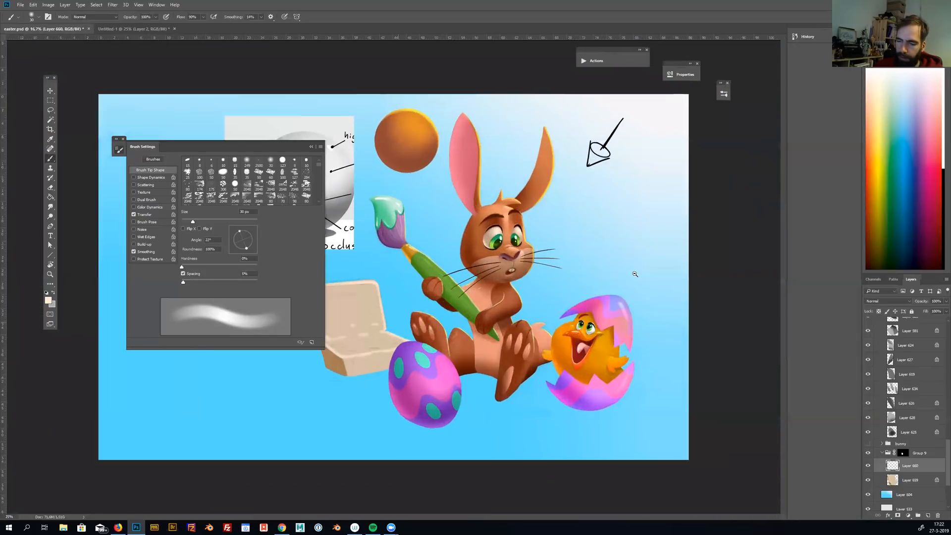
left_click(390, 320, "ctrl")
left_click(390, 321, "ctrl")
left_click_drag(390, 321, 601, 312)
left_click(446, 280, "alt")
Add a new layer directly above the box's base colour layer and shade the lid's interior with a large soft darker beige brush
key("bracketright")
key("bracketright")
key("bracketright")
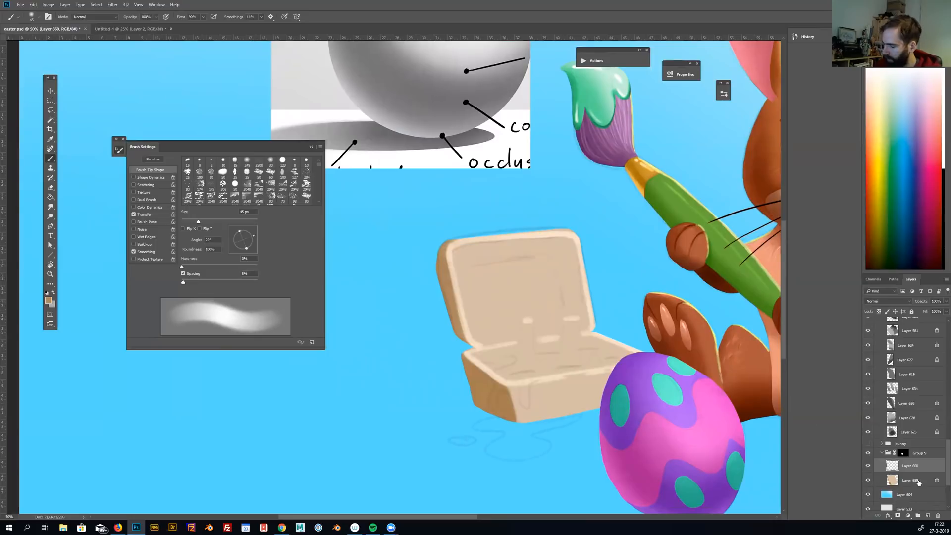
left_click(917, 481)
left_click(928, 515)
key("bracketright")
key("bracketright")
key("bracketright")
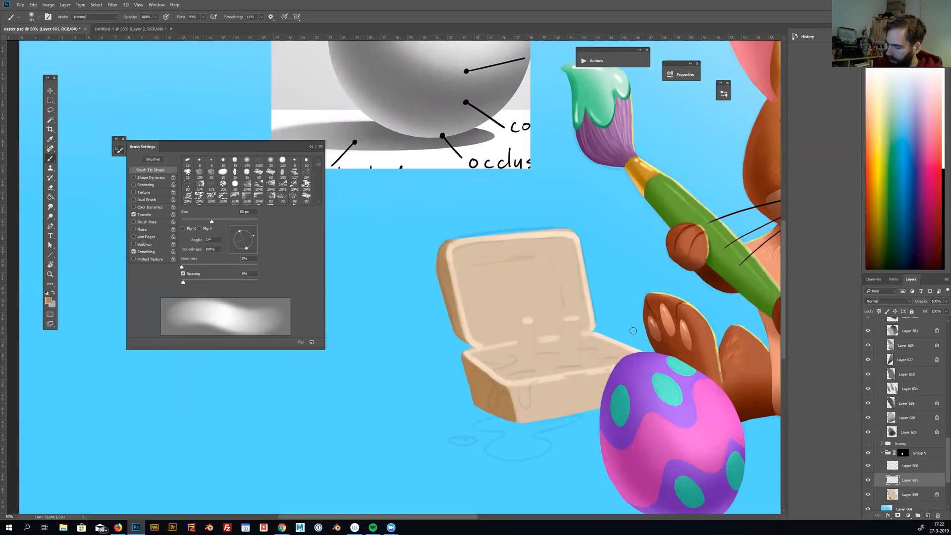
key("bracketright")
mouse_move(453, 266)
left_mouse_down()
mouse_move(481, 250)
mouse_move(577, 236)
mouse_move(582, 325)
left_mouse_up()
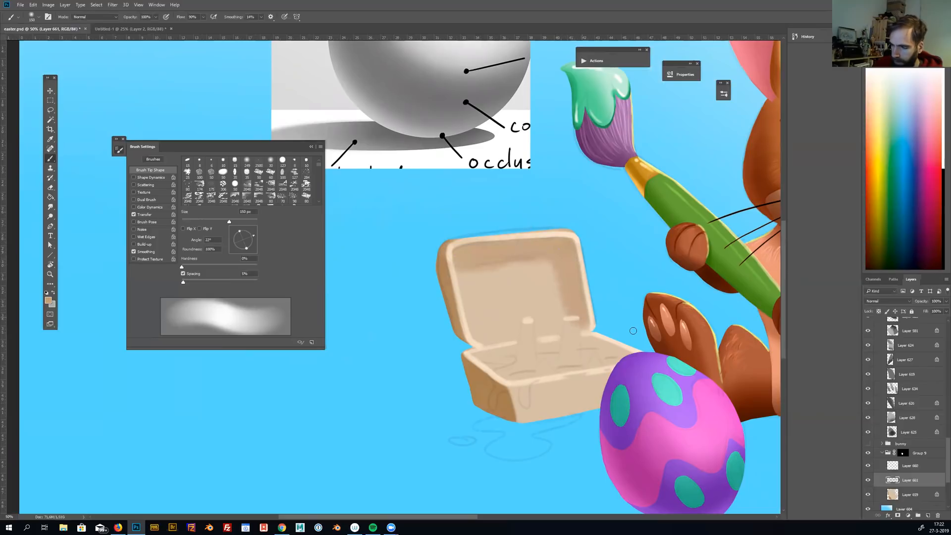
Shade the two upright posts inside the box with a smaller soft brush of about 40 px
key("bracketleft")
key("bracketleft")
key("bracketleft")
key("bracketleft")
key("bracketleft")
key("bracketleft")
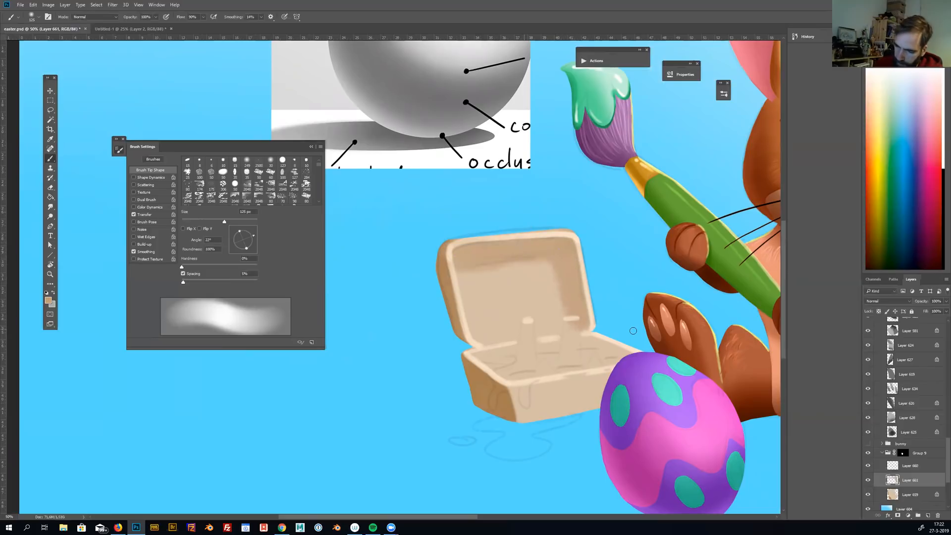
key("bracketleft")
key("bracketleft")
left_click_drag(524, 325, 520, 369)
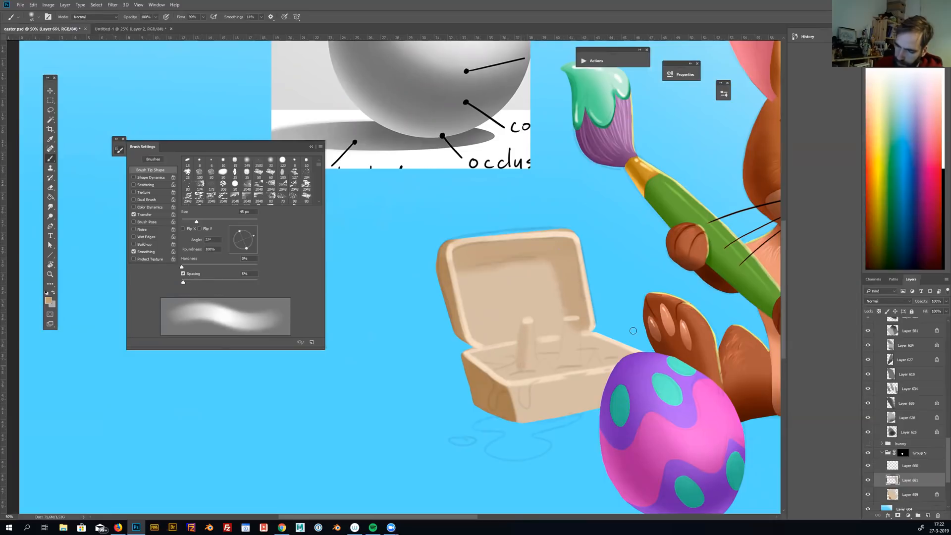
key("bracketleft")
left_click_drag(567, 325, 567, 361)
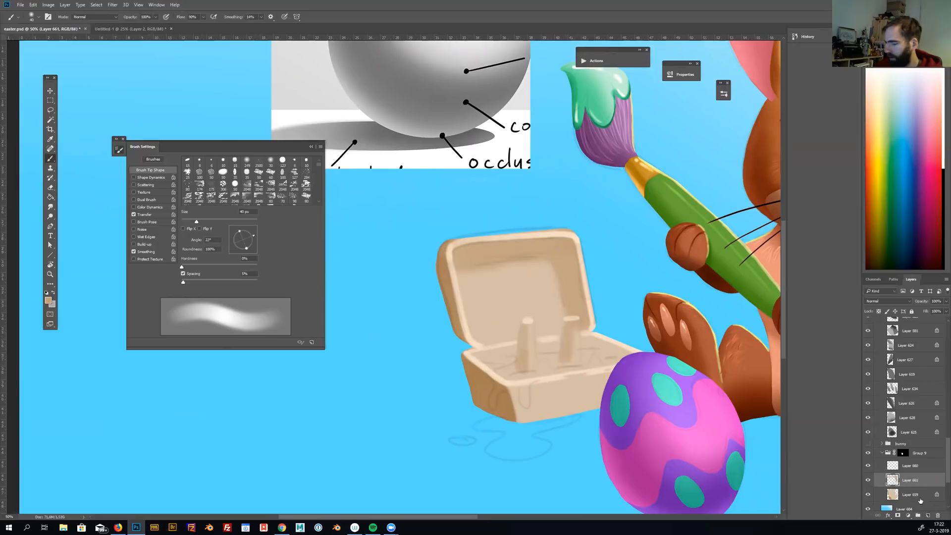
Add a new layer for the paint and set the brush to 100% hardness and 15 px with Transfer off
left_click(927, 515)
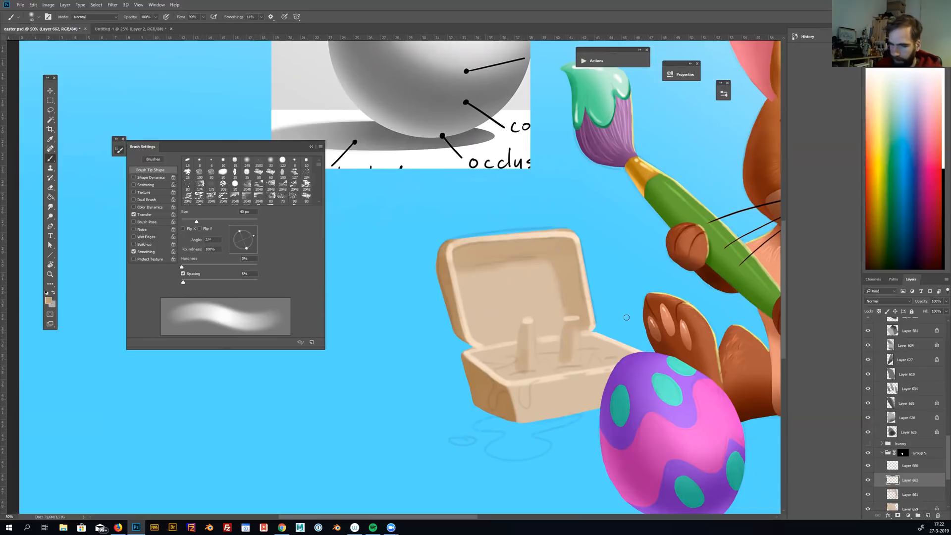
key("shift+bracketright")
key("shift+bracketright")
key("shift+bracketright")
key("shift+bracketright")
left_click(134, 214)
key("bracketleft")
key("bracketleft")
key("bracketleft")
key("bracketleft")
key("bracketleft")
Paint teal paint in the box's front compartment, move its layer above the rim highlights, and add drips down the front
left_click(598, 100, "alt")
left_click_drag(501, 374, 526, 378)
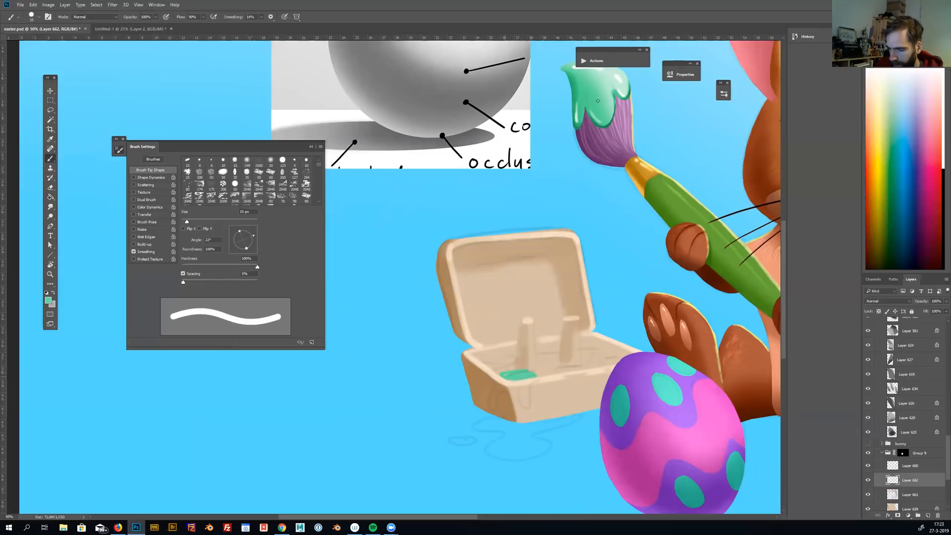
left_click_drag(908, 481, 906, 459)
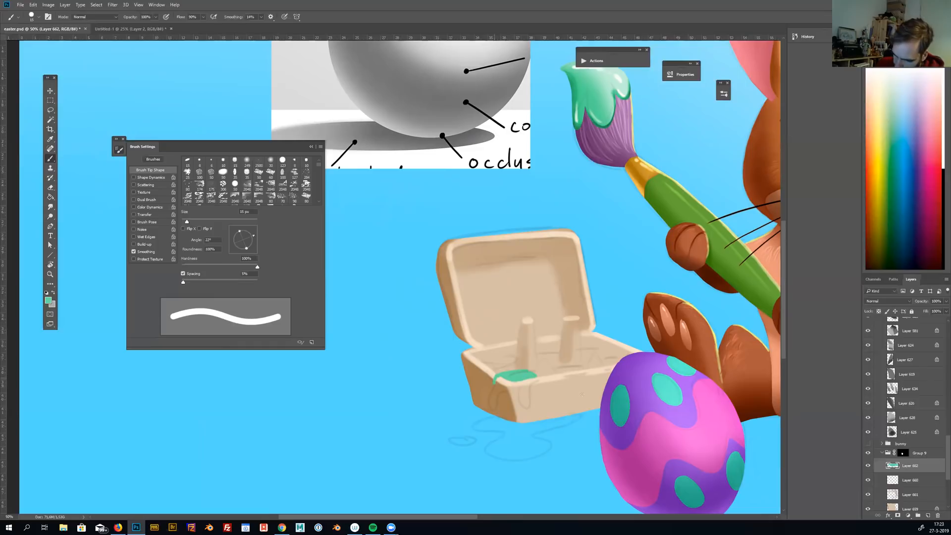
mouse_move(492, 383)
left_mouse_down()
mouse_move(495, 409)
mouse_move(497, 395)
mouse_move(499, 404)
mouse_move(525, 394)
mouse_move(528, 402)
left_mouse_up()
Paint pink, purple, yellow and cyan paint in the remaining compartments, with a pink drip running over the front edge
left_click_drag(626, 401, 614, 388)
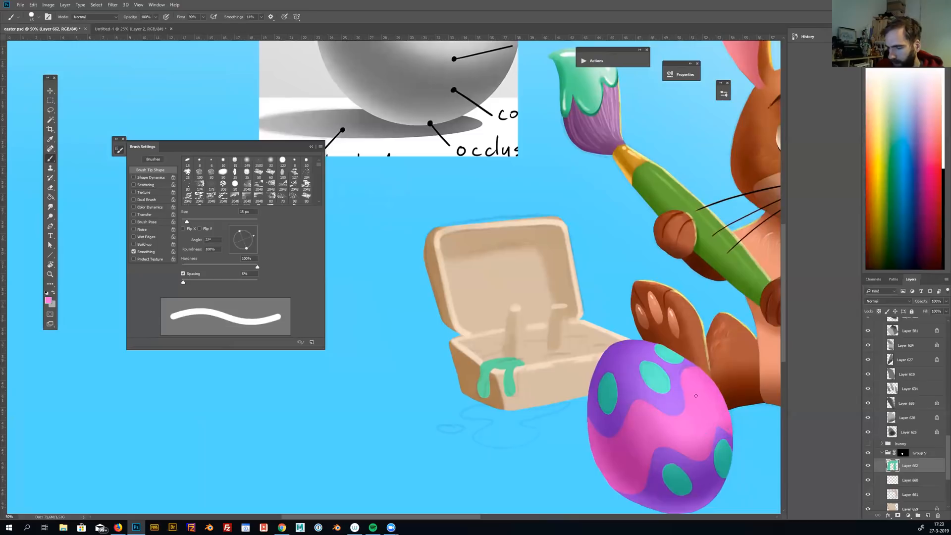
left_click_drag(541, 356, 565, 354)
left_click(628, 343, "alt")
left_click_drag(526, 344, 539, 345)
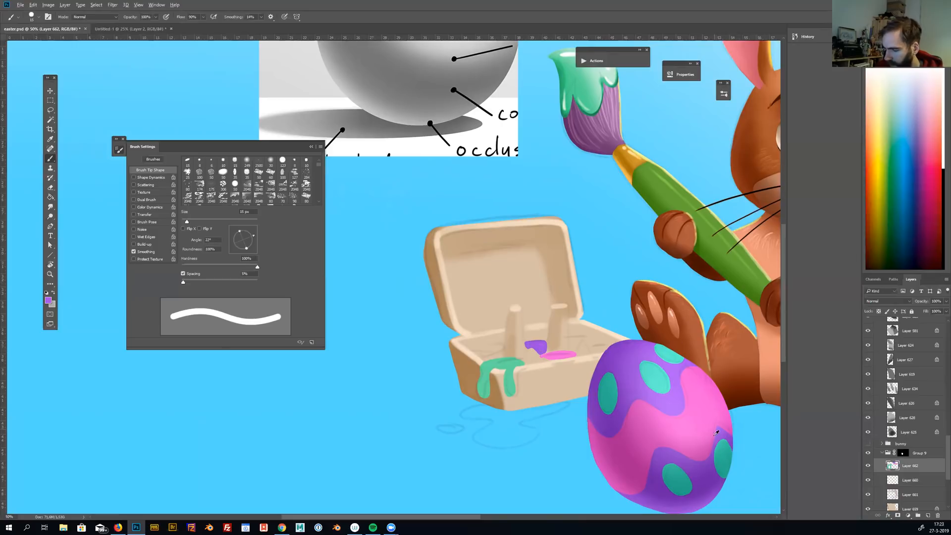
left_click_drag(644, 376, 259, 323)
left_click(674, 358, "alt")
left_click_drag(272, 377, 626, 388)
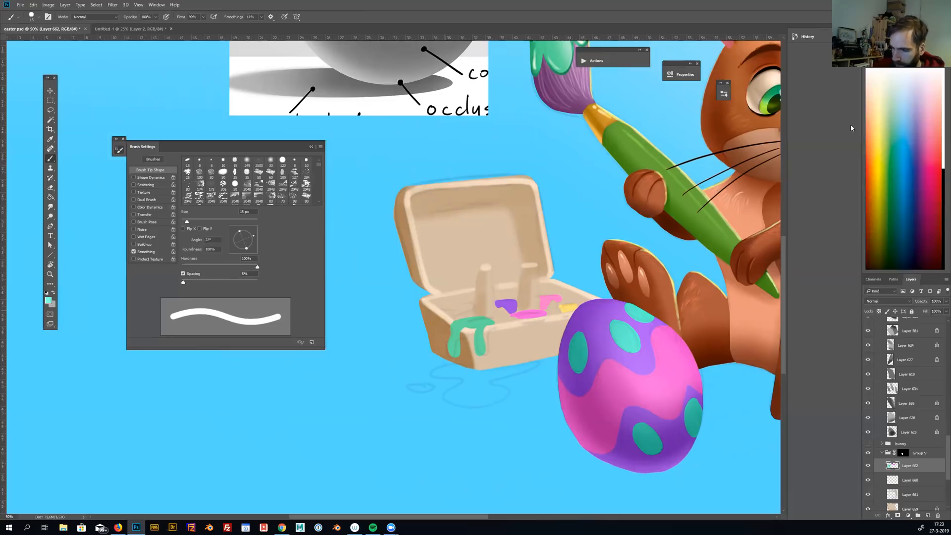
left_click_drag(451, 308, 472, 305)
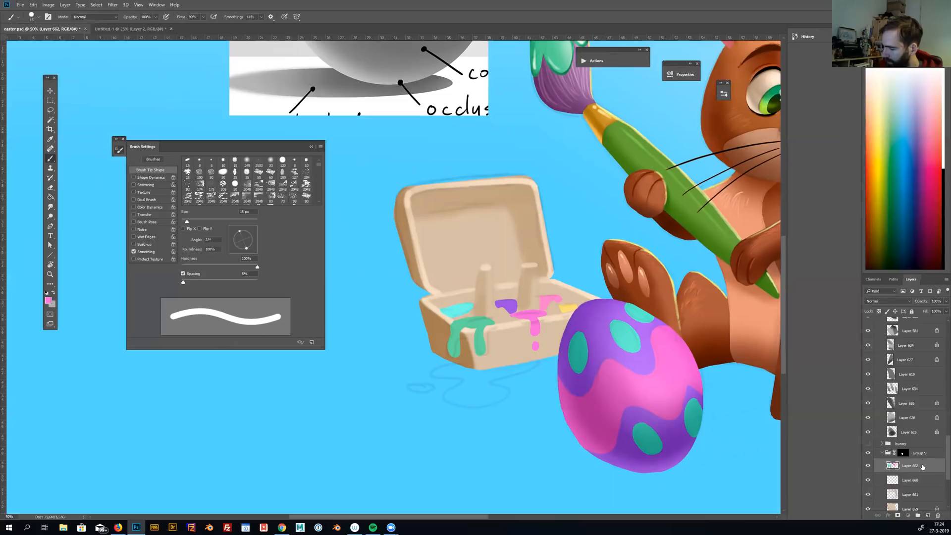
Move the paint layer out of the masked box group to just above it and paint a pink puddle below the box
left_click(922, 453)
left_click(919, 467)
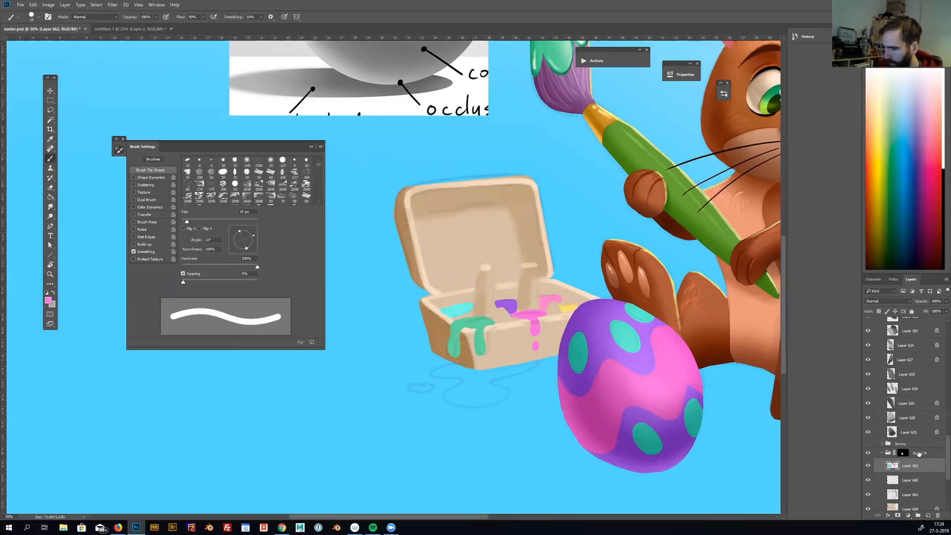
left_click_drag(926, 452, 905, 449)
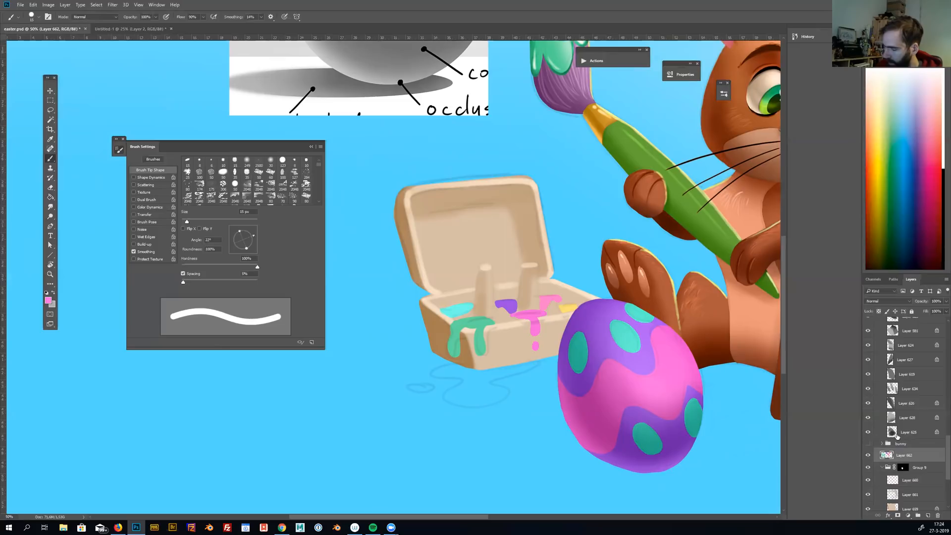
left_click_drag(524, 364, 545, 365)
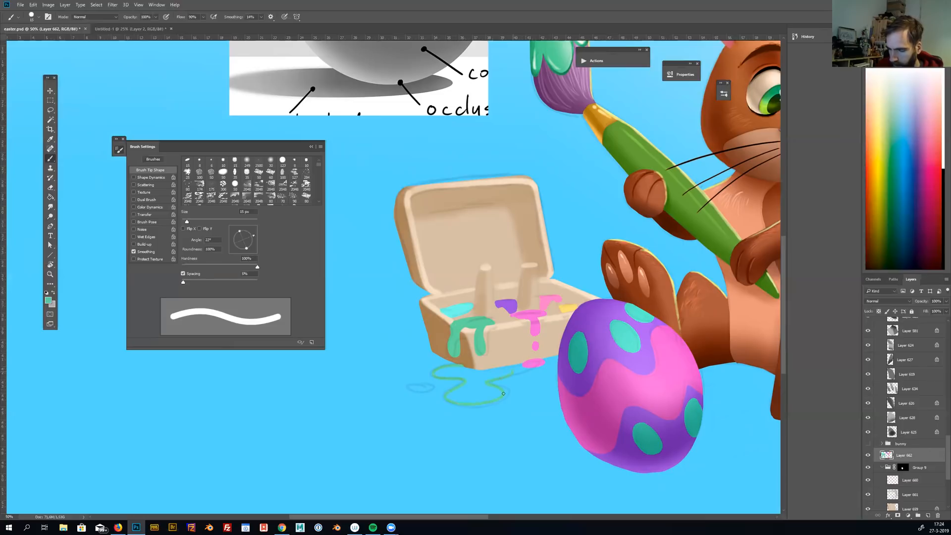
Fill the outlined puddle in front of the box with teal green and touch up its edges with a larger brush
key("g")
left_click(478, 381)
key("b")
key("bracketright")
key("bracketright")
key("bracketright")
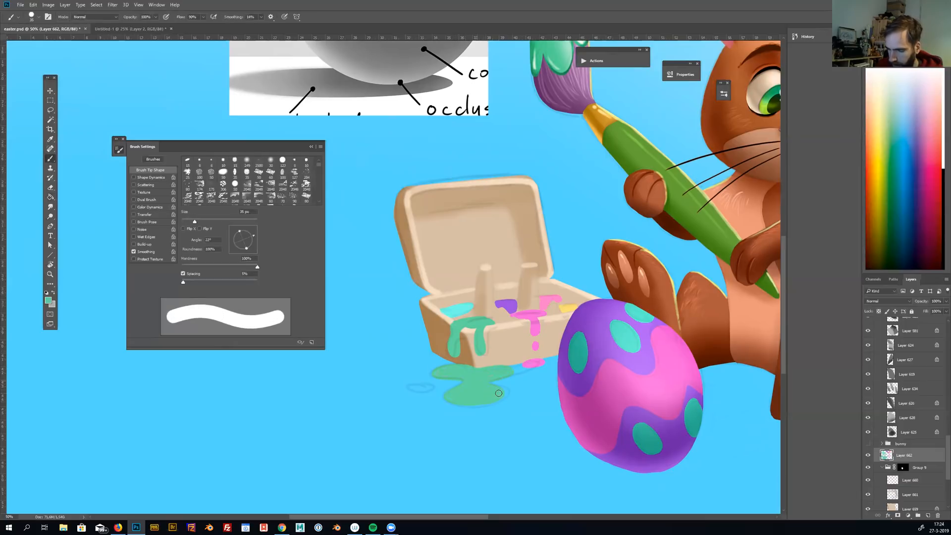
Paint a small purple puddle beside the green one and a tiny pink drop by the pink puddle, using a 15 px brush
left_click(508, 303, "alt")
key("bracketleft")
key("bracketleft")
key("bracketleft")
key("bracketleft")
left_click_drag(407, 387, 430, 386)
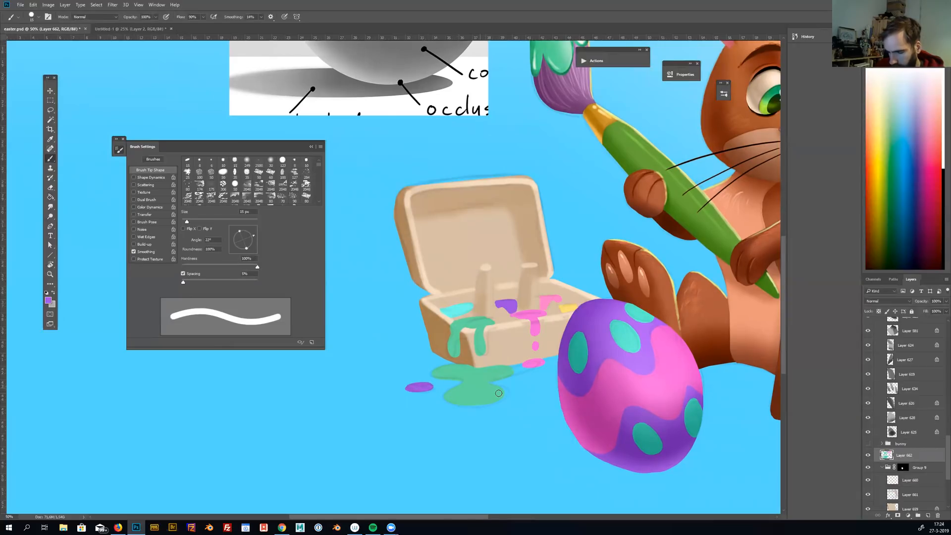
left_click(532, 363, "alt")
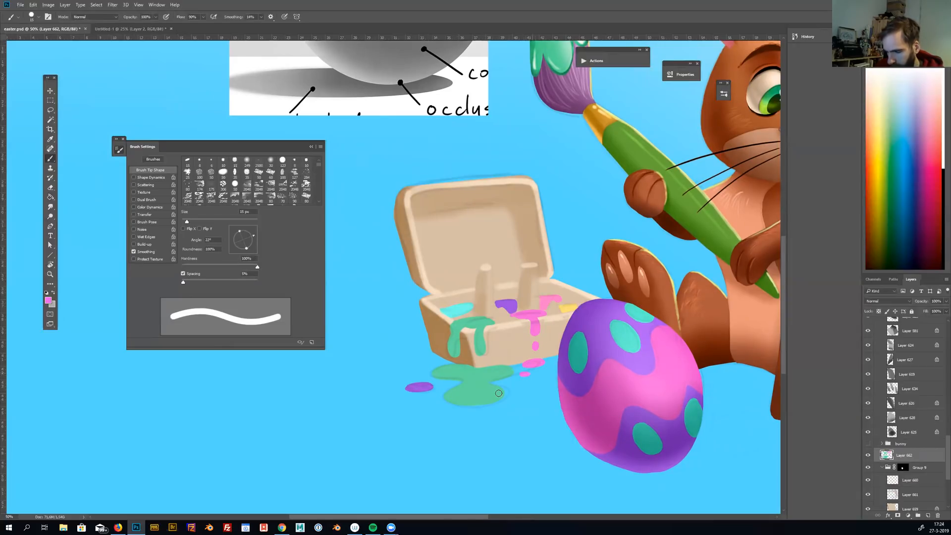
Lock the paint layer's transparent pixels and set the brush to 0% hardness and 40 px with Transfer on
key("ctrl+minus")
key("ctrl+minus")
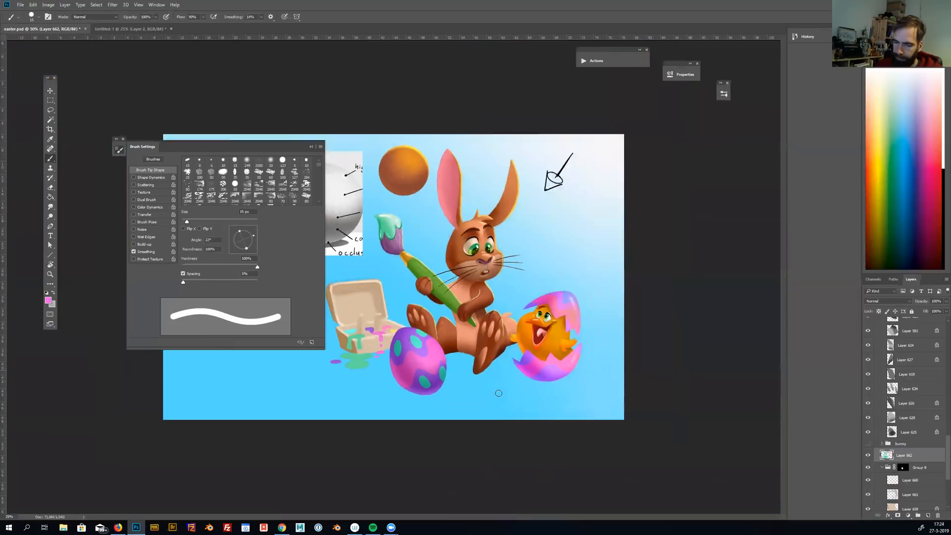
key("ctrl+minus")
key("ctrl+plus")
key("ctrl+plus")
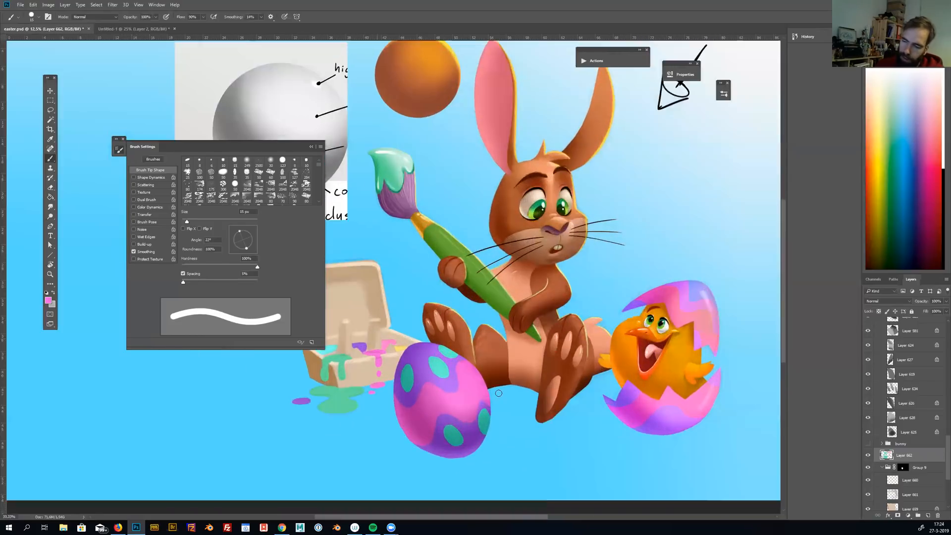
key("ctrl+plus")
left_click(879, 311)
left_click_drag(257, 266, 172, 270)
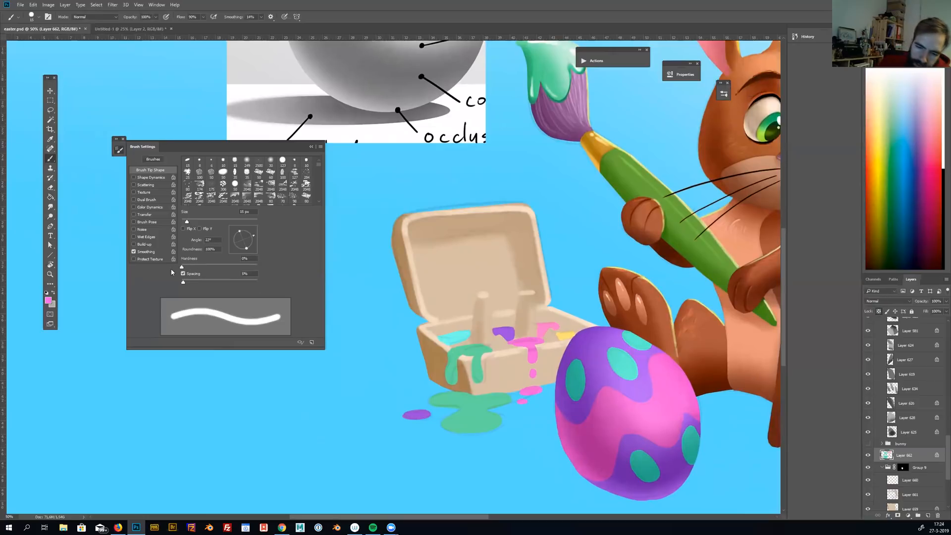
left_click(134, 214)
key("bracketright")
key("bracketright")
key("bracketright")
key("bracketright")
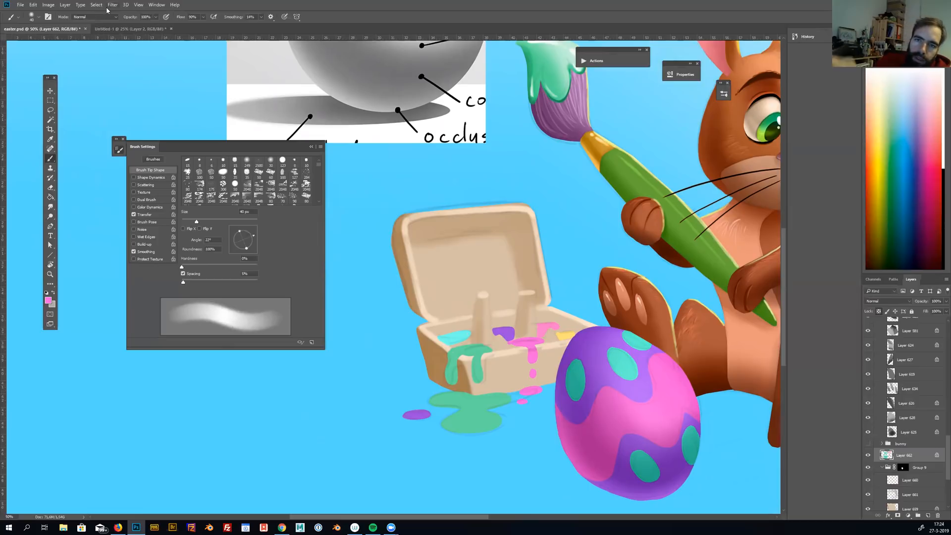
Set the brush mode to Multiply with a pale lavender colour and shade the edges of the green puddle in front of the box
left_click(94, 17)
left_click(103, 57)
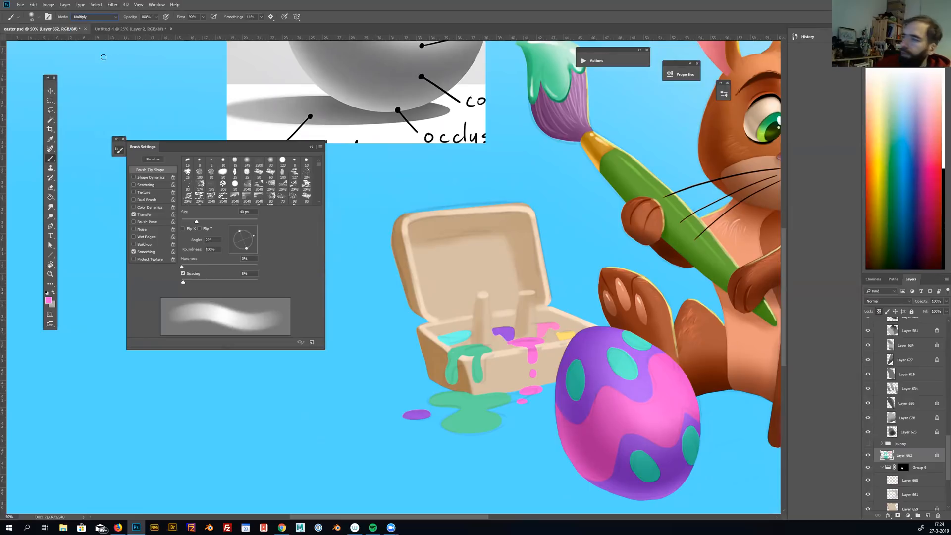
left_click(932, 99)
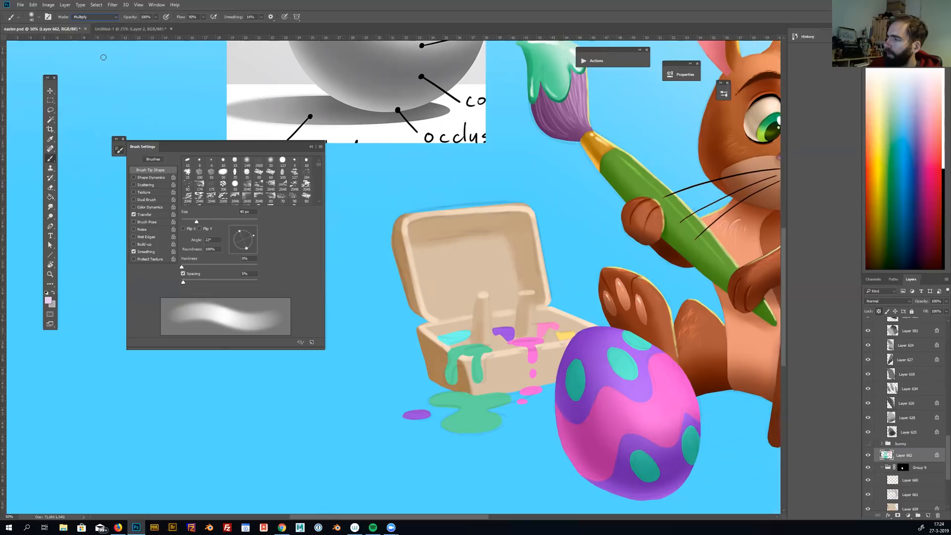
left_click_drag(548, 379, 625, 347)
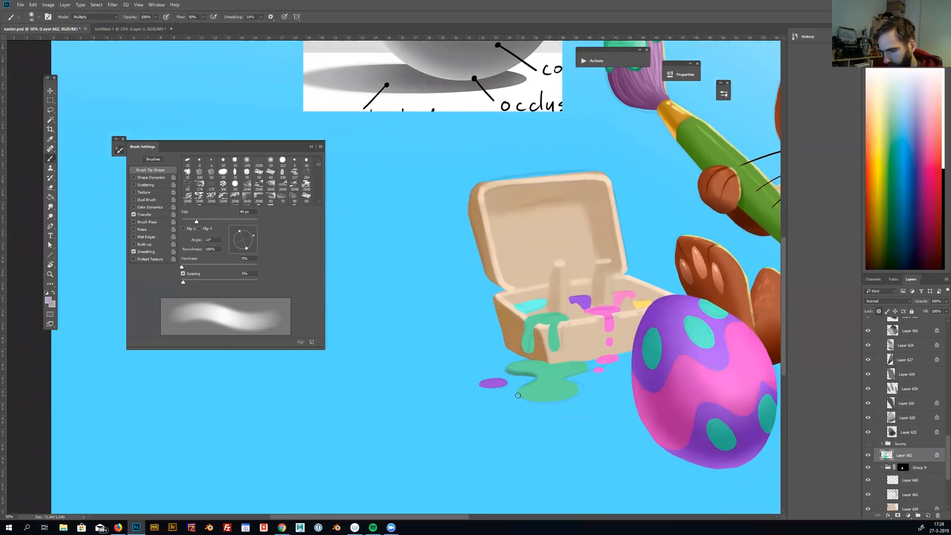
mouse_move(519, 393)
left_mouse_down()
mouse_move(533, 402)
mouse_move(581, 396)
left_mouse_up()
mouse_move(518, 393)
left_mouse_down()
mouse_move(540, 401)
mouse_move(580, 393)
left_mouse_up()
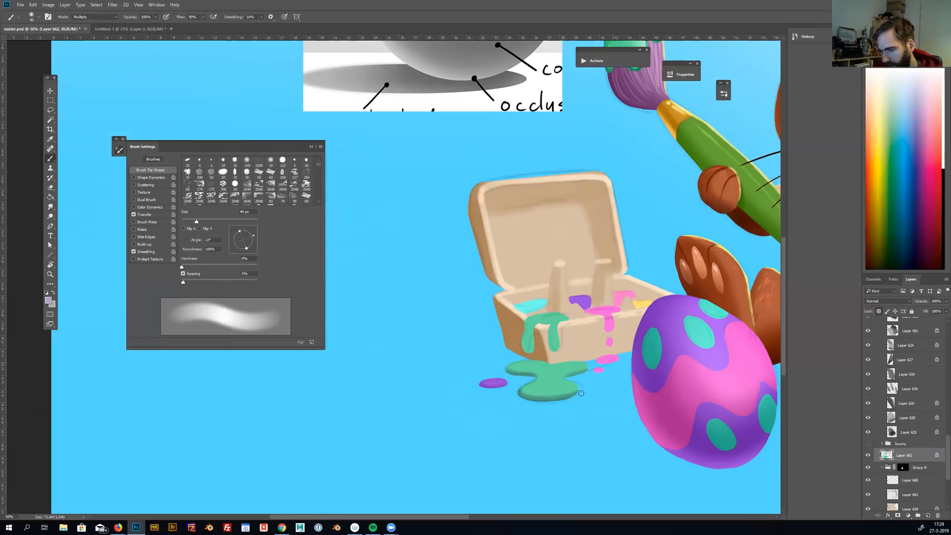
Shade the paint drips, the small purple and pink puddles and the paints inside the box with a 25 to 35 px brush
key("bracketright")
key("bracketleft")
key("bracketleft")
key("bracketleft")
key("bracketleft")
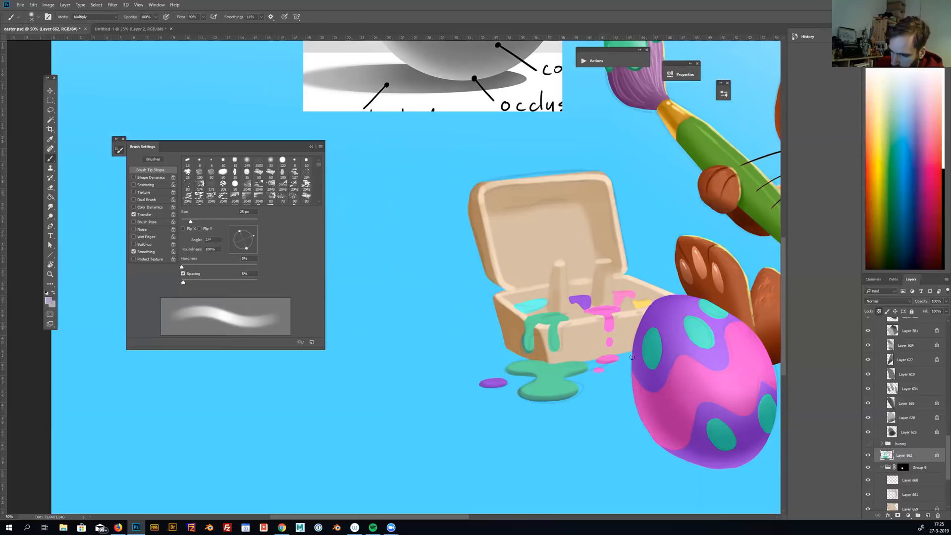
key("bracketright")
key("bracketright")
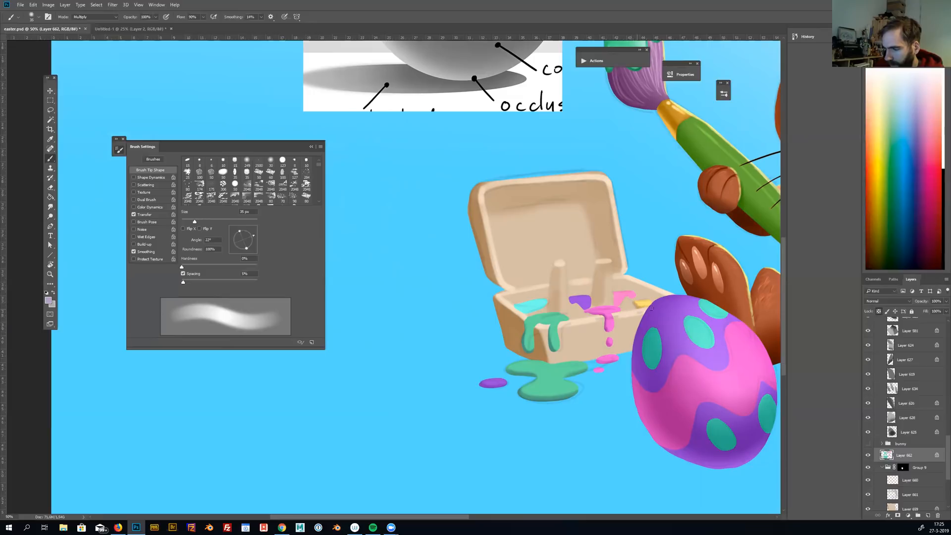
key("bracketleft")
key("bracketleft")
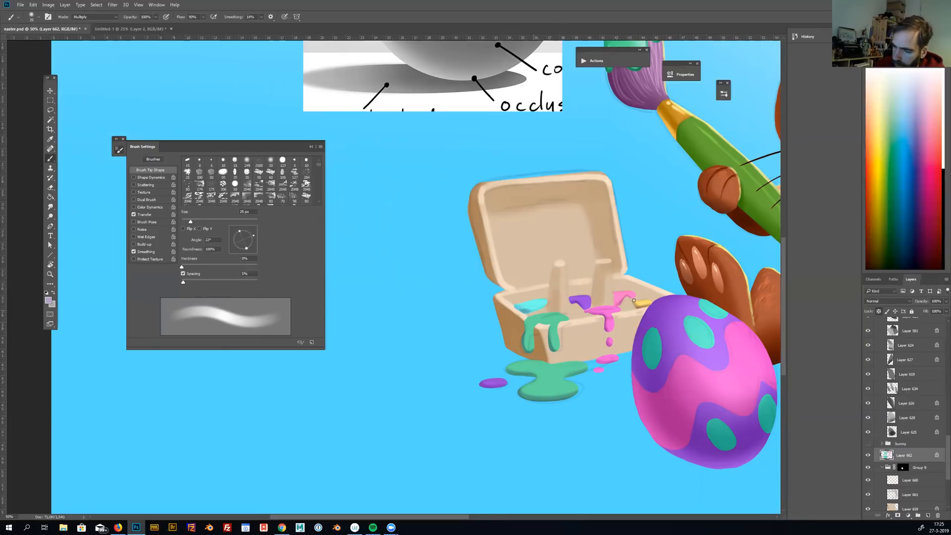
Duplicate the paint layer and the masked box group, merge the copies into one layer and hide the originals
left_click_drag(627, 371, 532, 406)
left_click(530, 395, "alt")
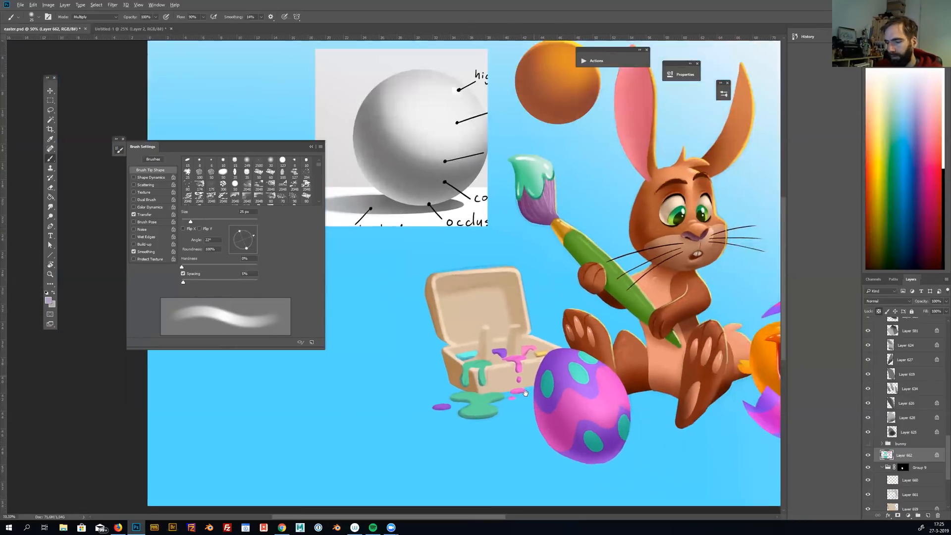
left_click(528, 394, "alt")
left_click(526, 393, "alt")
left_click(525, 393, "ctrl")
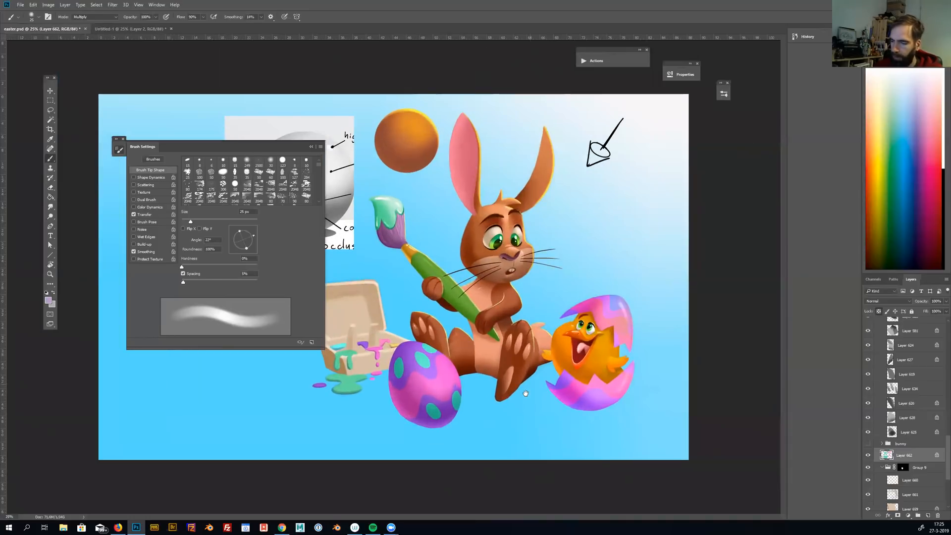
left_click(882, 467)
left_click(868, 455)
left_click(867, 455)
left_click(909, 467, "shift")
key("ctrl+j")
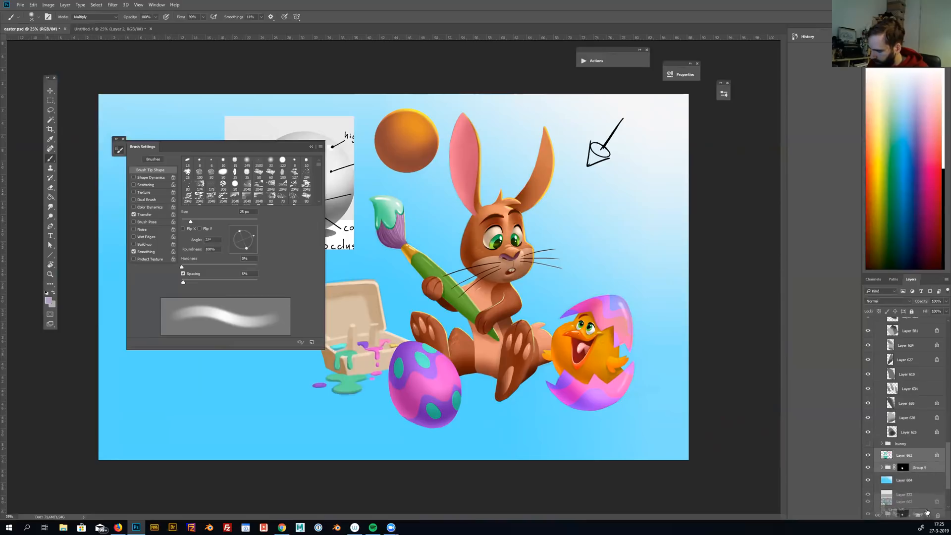
left_click(868, 483)
key("ctrl+e")
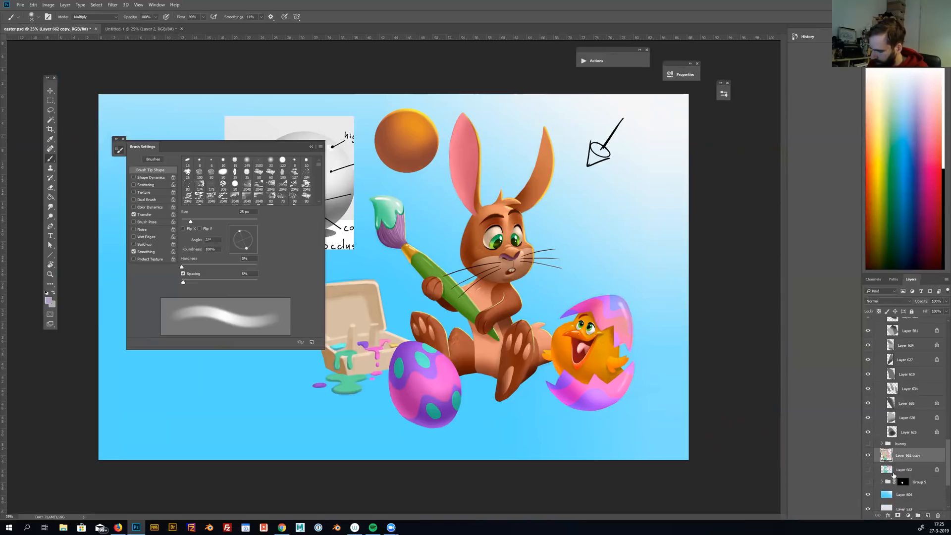
Hide Layer 505 in the example group and toggle the merged paint box layer's visibility to check it
left_click(521, 404, "ctrl")
left_click_drag(530, 410, 672, 436)
scroll(940, 454, "up", 15)
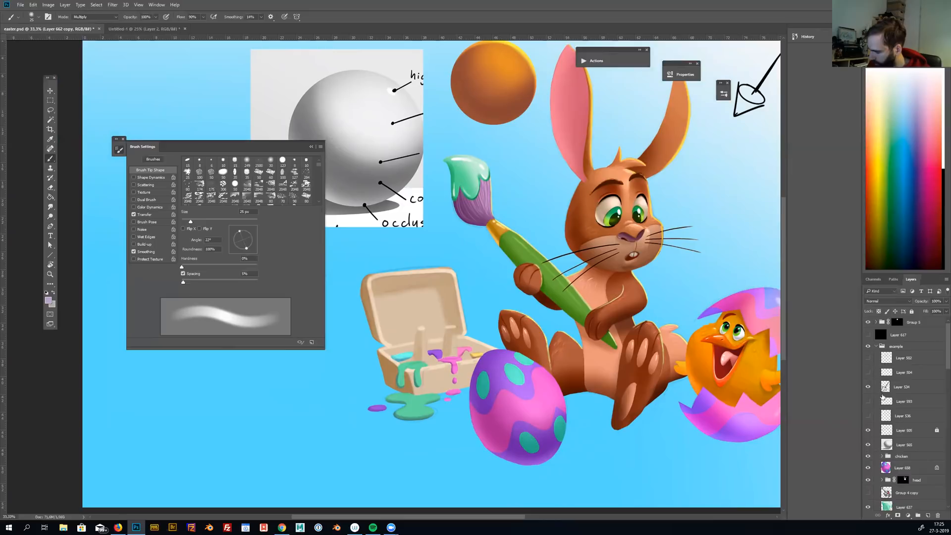
left_click_drag(591, 400, 621, 398)
key("v")
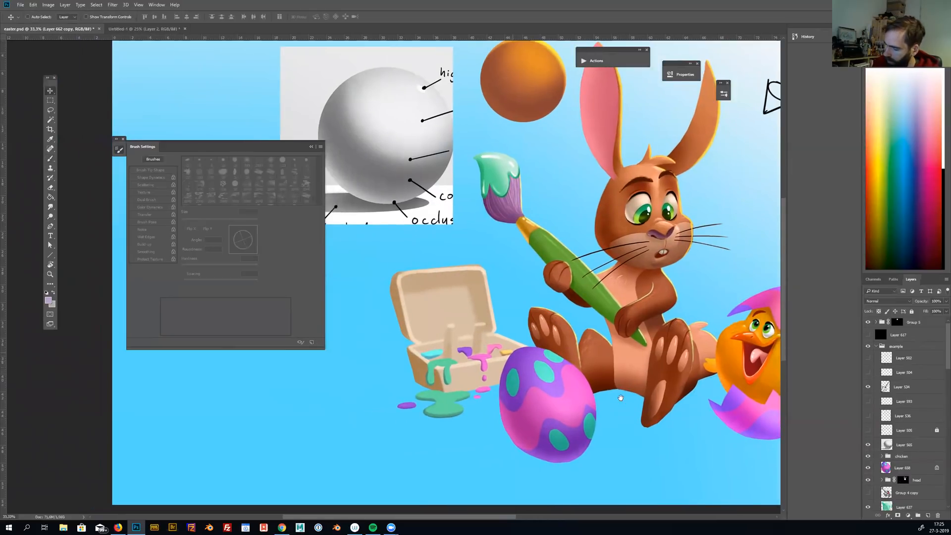
key("ctrl+minus")
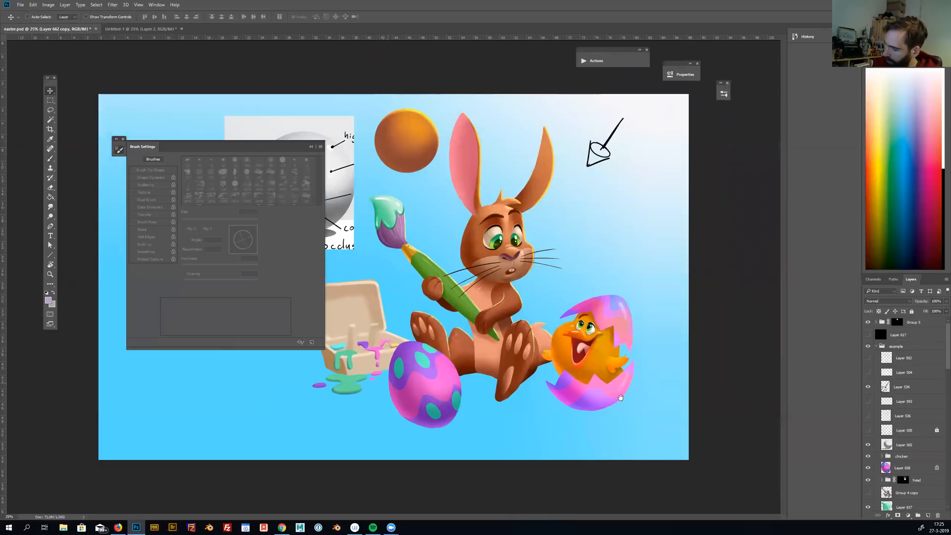
scroll(867, 379, "down", 10)
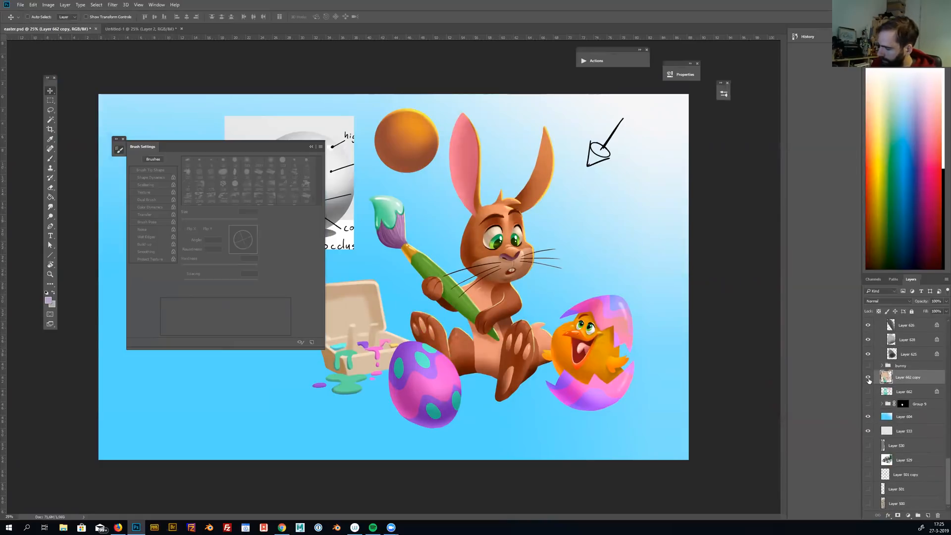
left_click(868, 379)
left_click(868, 379)
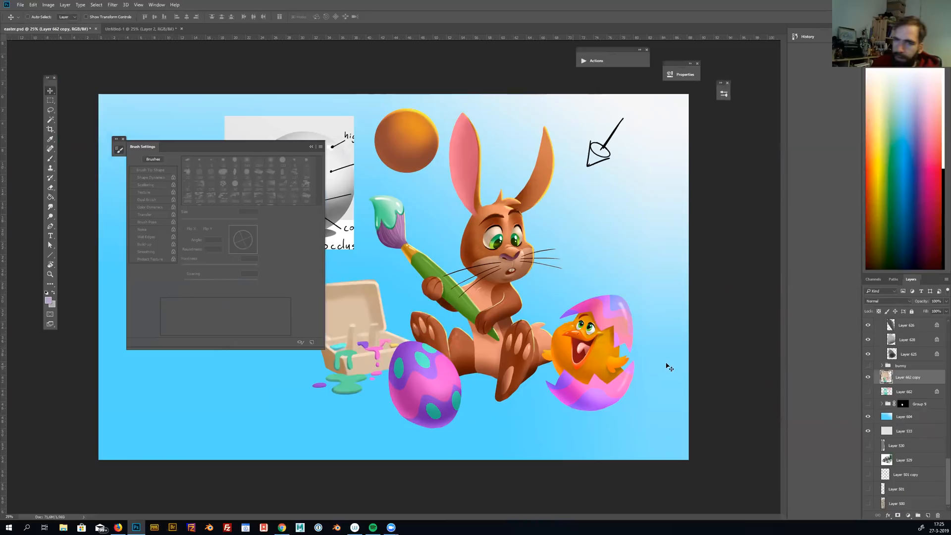
Apply a 9.2 px Gaussian Blur to the merged paint box and move it up closer to the rabbit, behind the egg
left_click(123, 151)
left_click(112, 5)
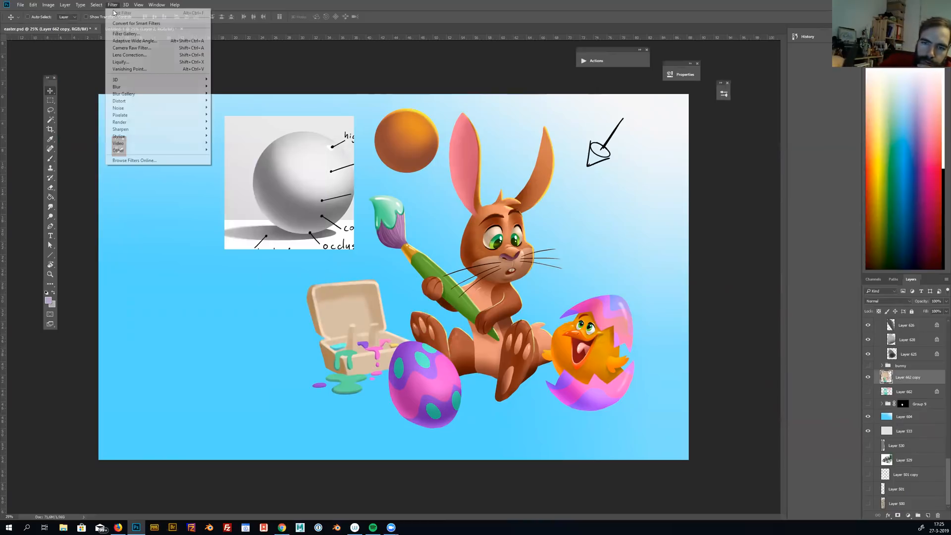
mouse_move(163, 91)
left_click(231, 114)
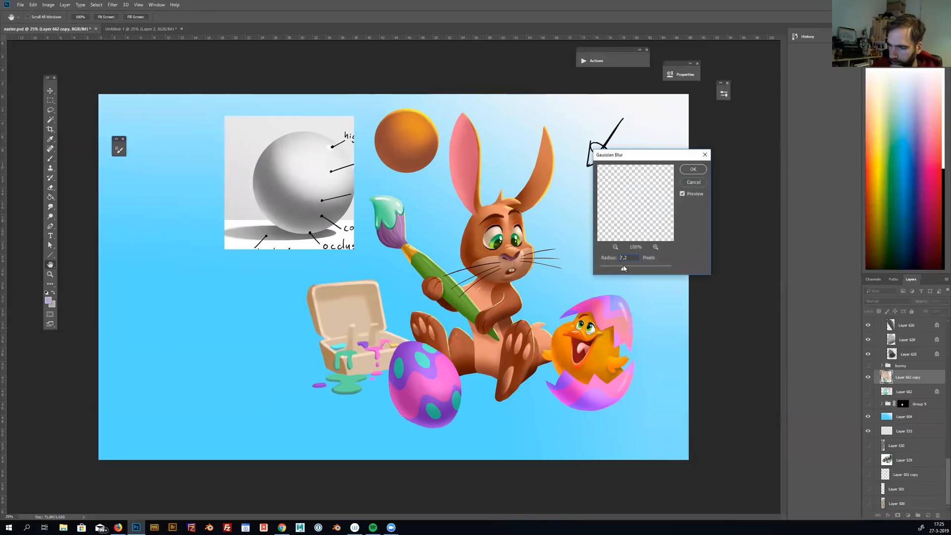
left_click_drag(624, 267, 626, 266)
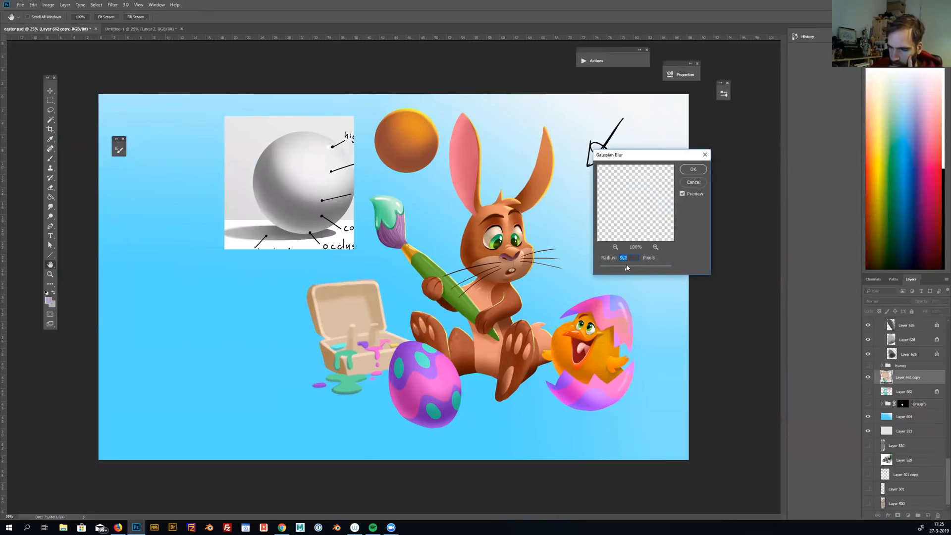
left_click(692, 170)
left_click_drag(483, 373, 503, 365)
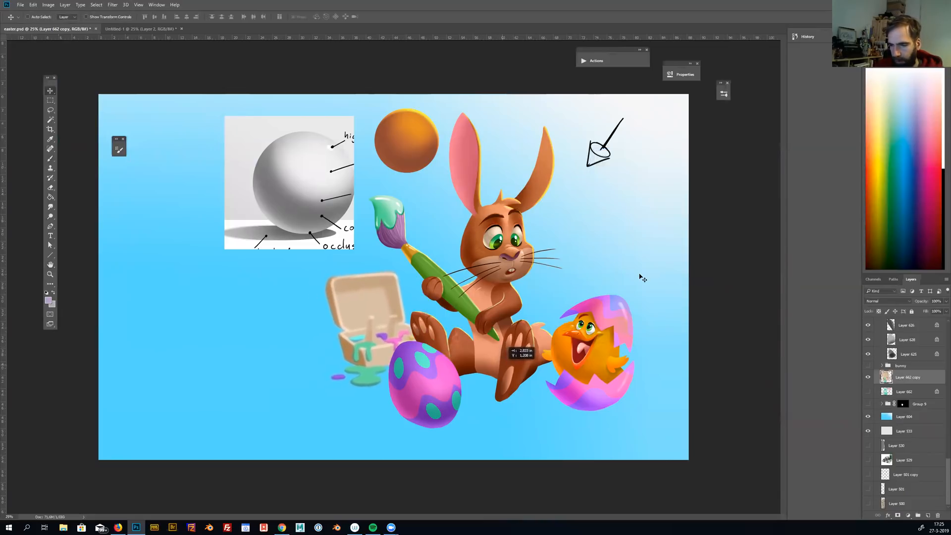
left_click_drag(615, 405, 613, 405)
Lock the merged box layer's transparent pixels, add a layer mask and fade the paint box with black using a very large soft brush
key("b")
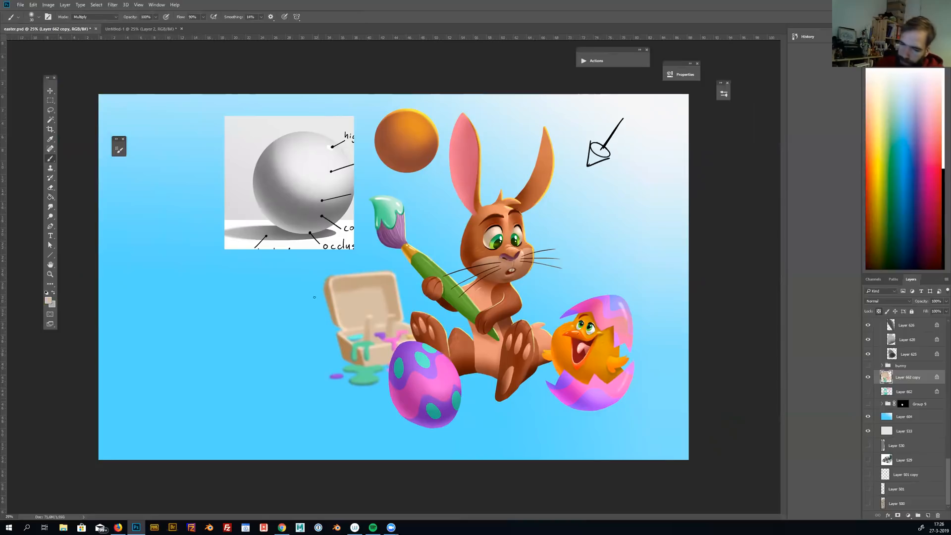
key("bracketright")
key("bracketright")
key("bracketright")
key("bracketright")
key("bracketright")
key("bracketright")
key("bracketright")
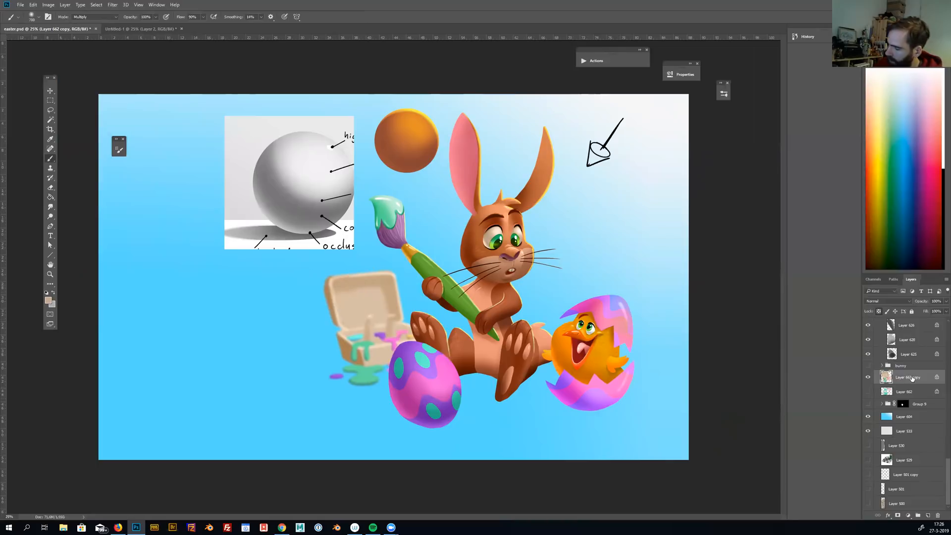
left_click(897, 515)
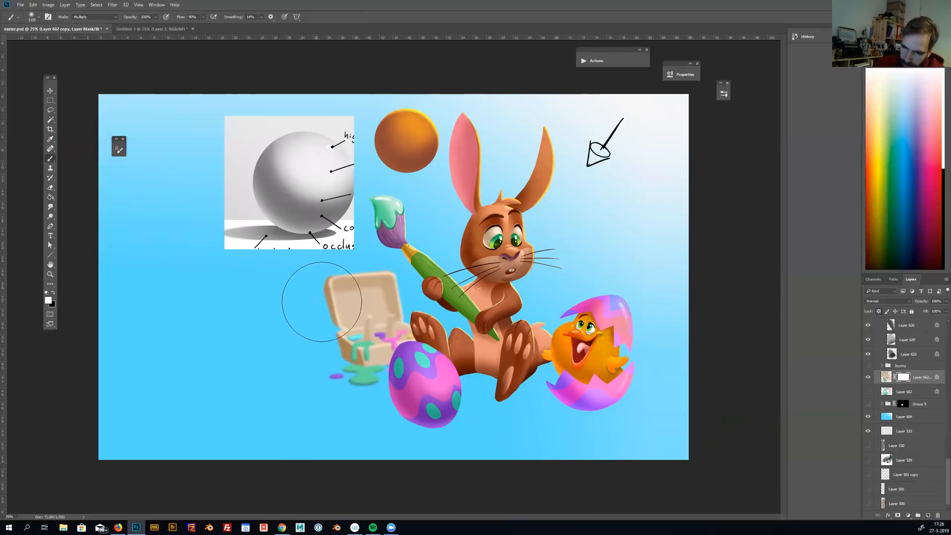
key("x")
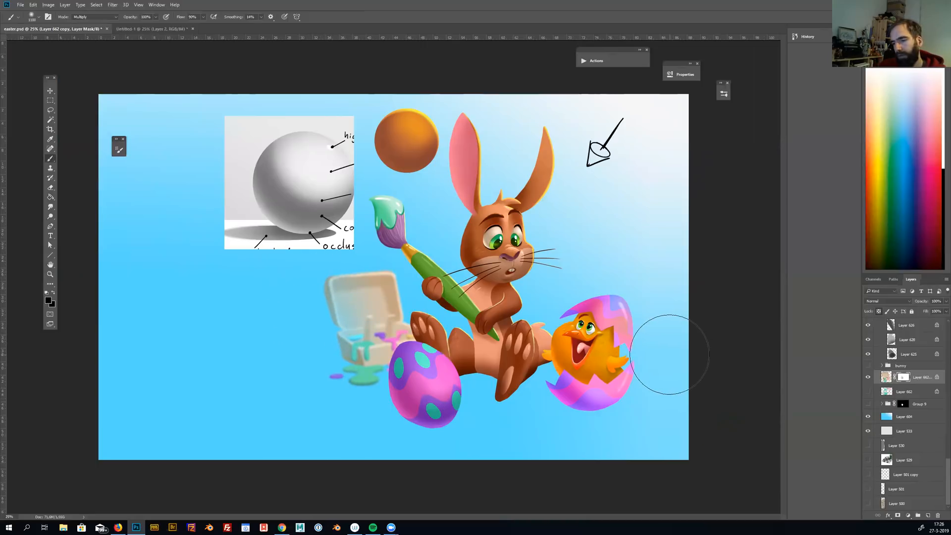
Set the brush mode to Normal and even out the paint box's fade by painting light grey on its mask
key("x")
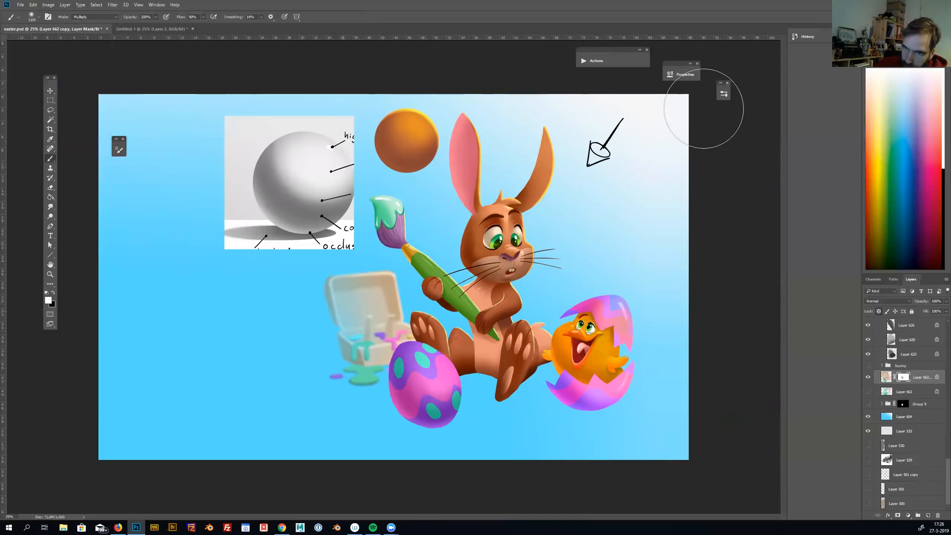
left_click(97, 17)
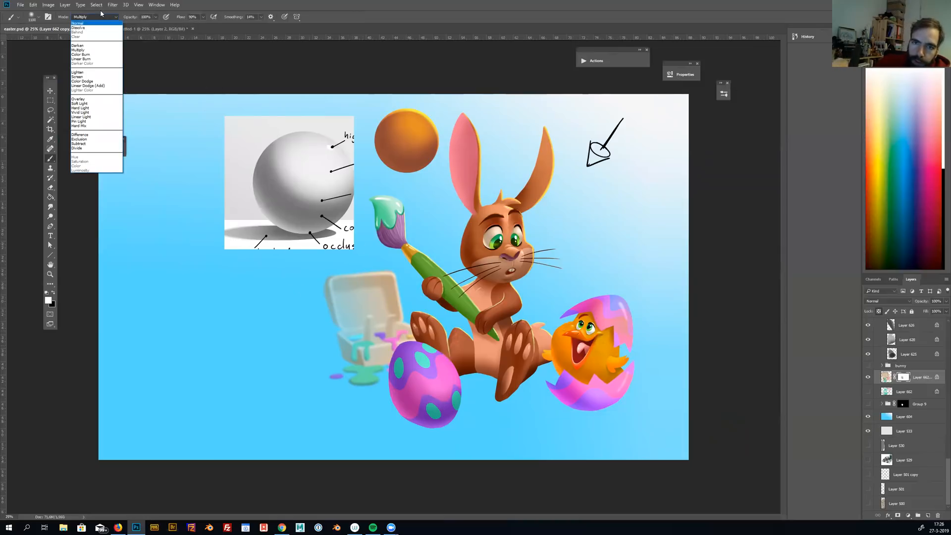
left_click(94, 24)
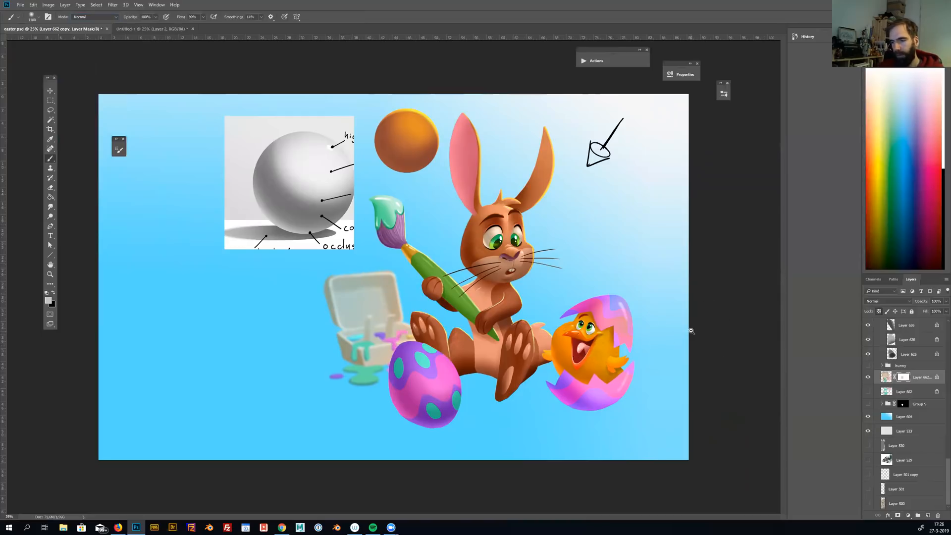
Create a new empty layer directly above the blue background gradient layer
scroll(691, 331, "down", 3)
scroll(691, 331, "up", 4)
left_click_drag(633, 377, 676, 383)
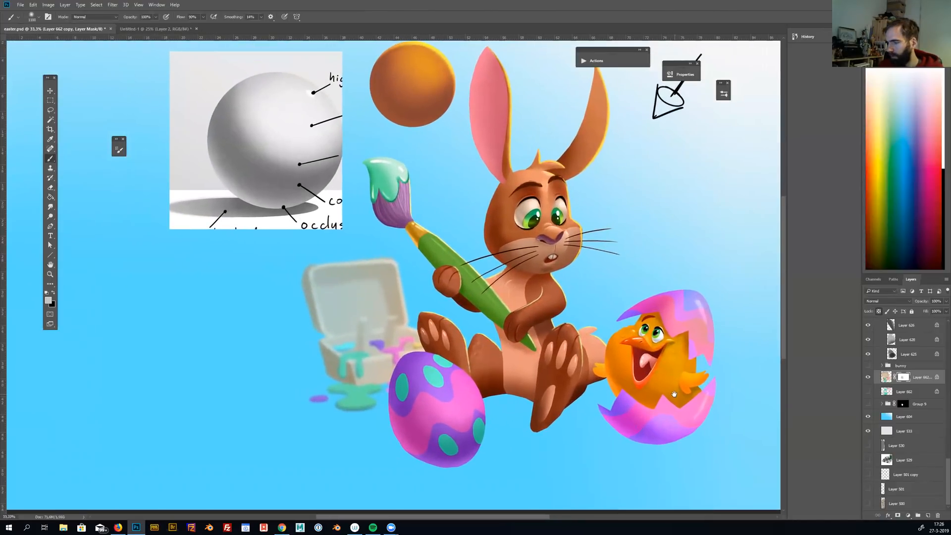
left_click(906, 416)
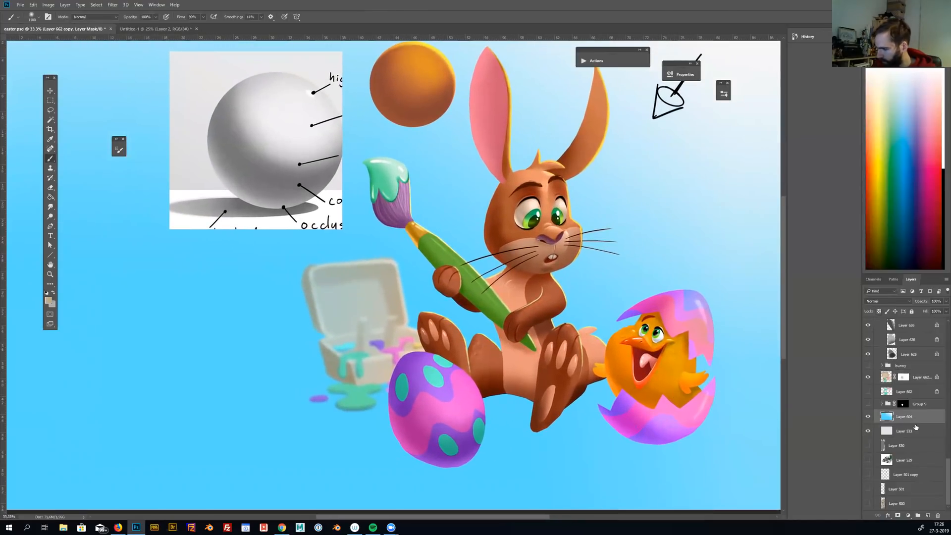
left_click(924, 515)
left_click_drag(628, 356, 646, 357)
key("ctrl+minus")
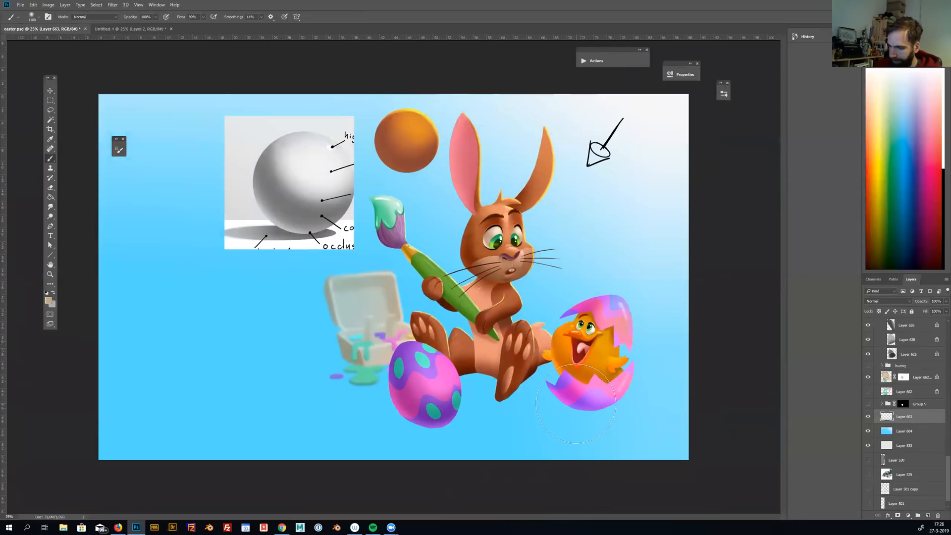
Try to paint a blue shadow below the cracked egg on the new layer with a much smaller brush
key("l")
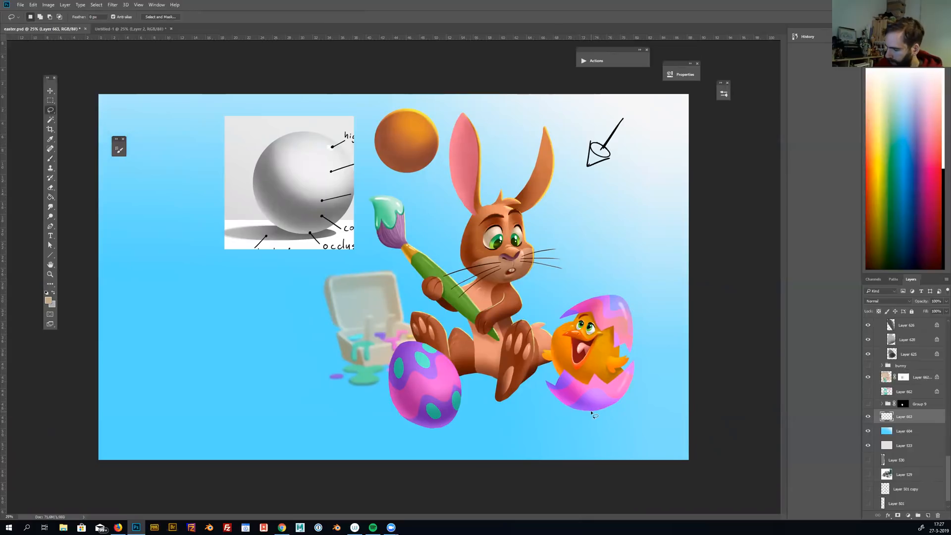
key("b")
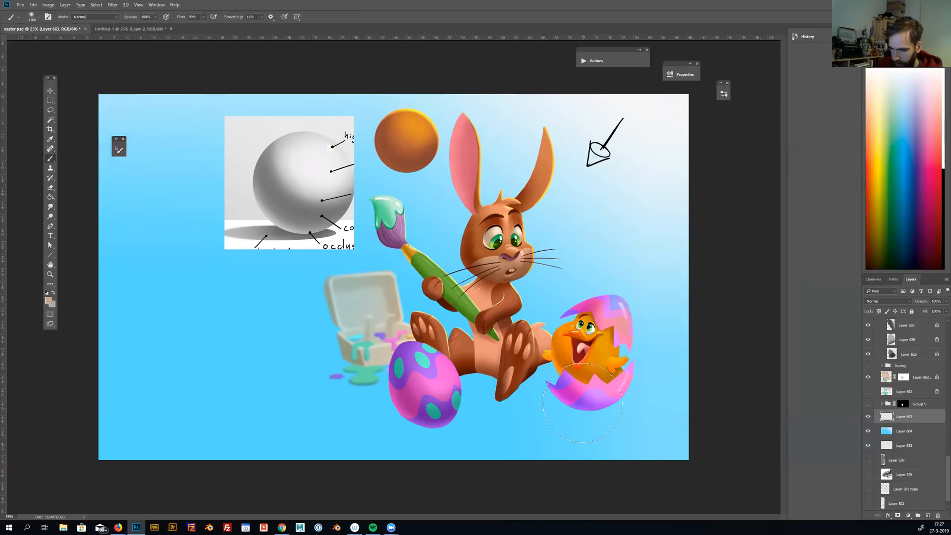
key("bracketleft")
key("bracketleft")
key("bracketleft")
key("bracketleft")
key("bracketleft")
key("bracketleft")
key("bracketleft")
key("bracketleft")
key("bracketleft")
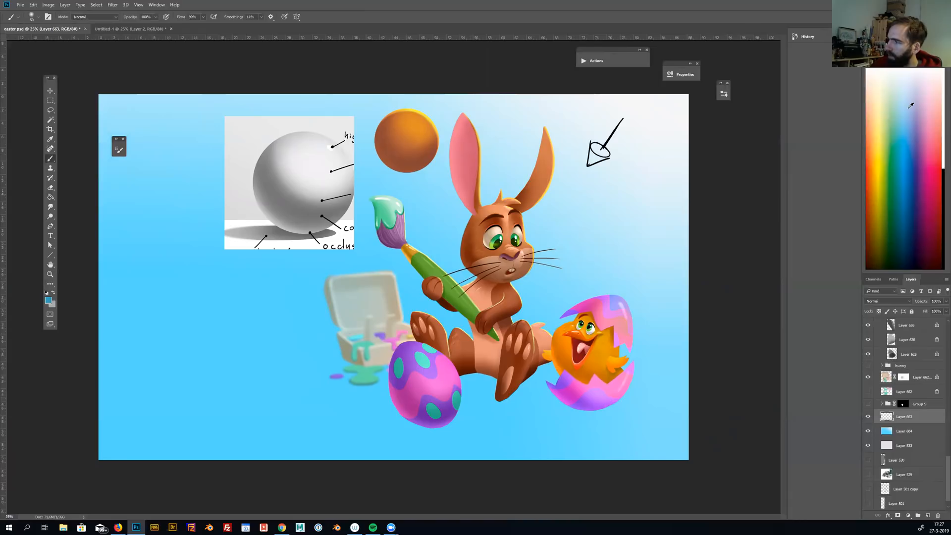
left_click_drag(542, 406, 577, 410)
key("ctrl+z")
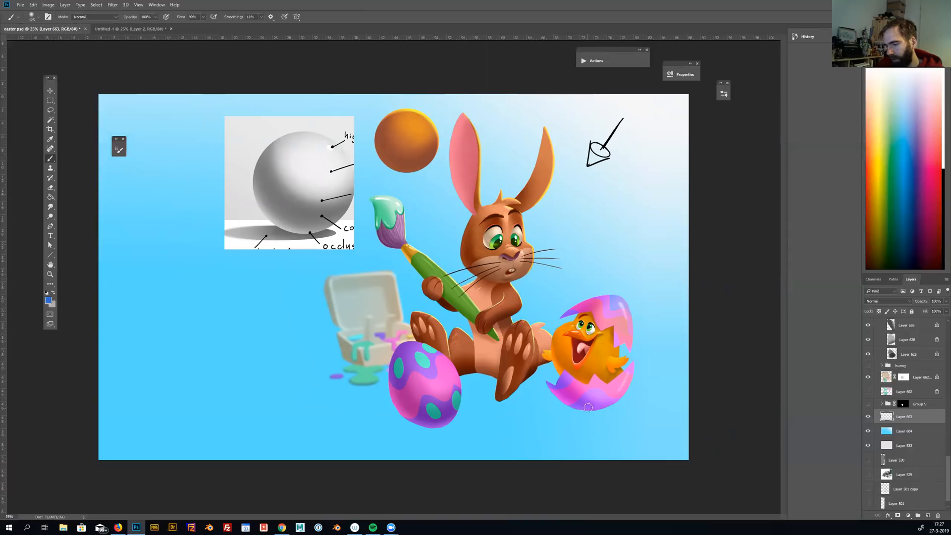
Build up one large, soft blue spot above the cracked egg on the new layer with a much bigger brush
key("bracketright")
key("bracketright")
key("bracketright")
key("bracketright")
key("bracketright")
key("bracketright")
key("bracketright")
key("bracketright")
key("bracketright")
key("bracketright")
left_click(544, 284)
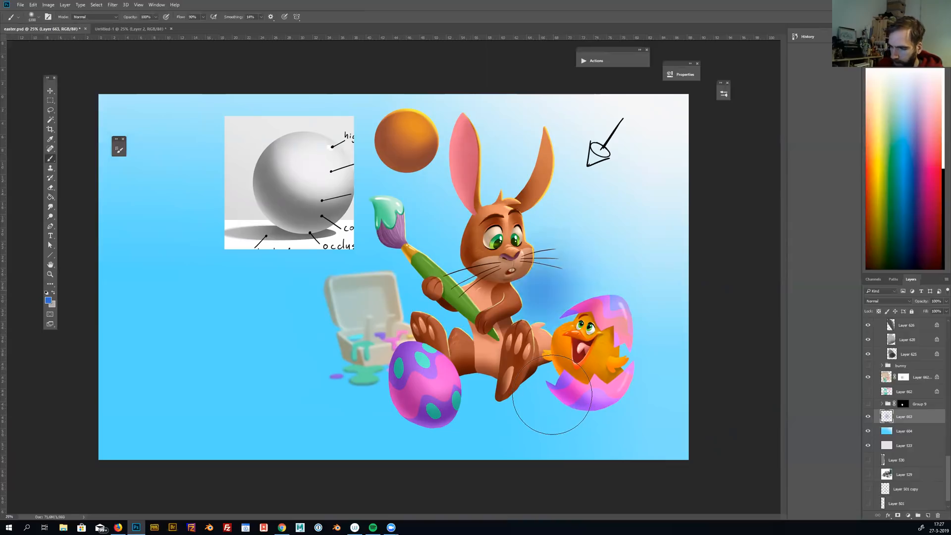
left_click(544, 284)
left_click(544, 284)
left_click(544, 285)
Flatten the blue spot into a wide ellipse, tilt it slightly counterclockwise and place it beneath the cracked egg as its shadow
key("ctrl+t")
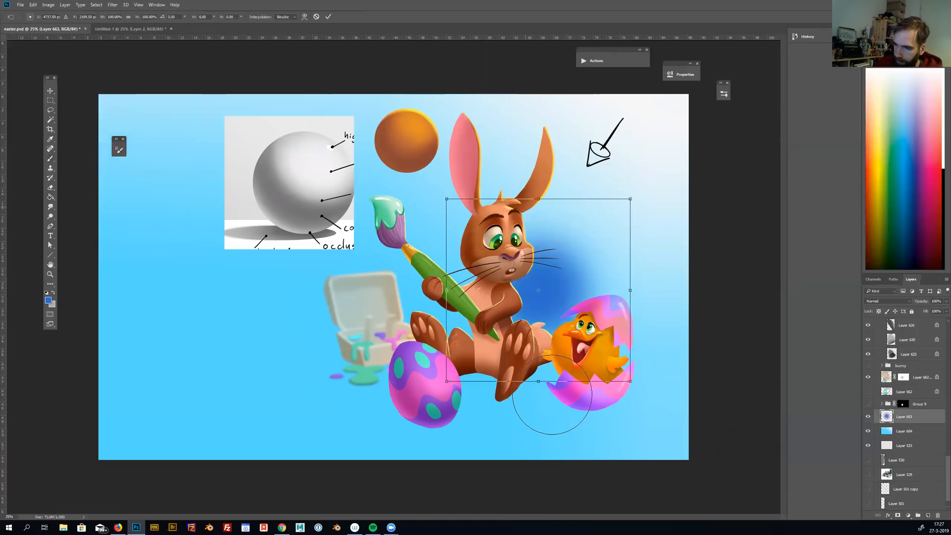
left_click_drag(538, 197, 538, 260)
left_click_drag(586, 295, 607, 436)
mouse_move(675, 429)
left_mouse_down()
mouse_move(678, 437)
mouse_move(676, 420)
left_mouse_up()
left_click_drag(615, 422, 613, 428)
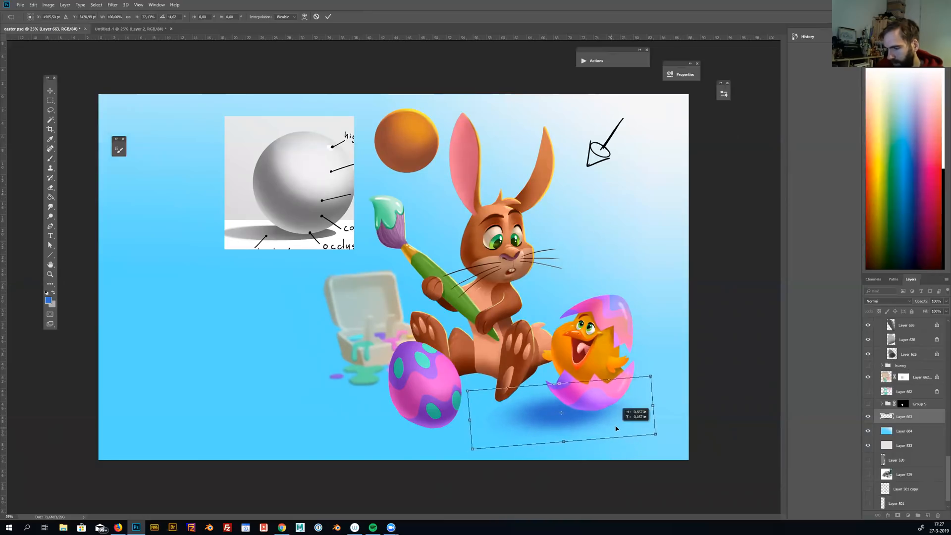
key("Return")
Duplicate the shadow twice, place shadows beneath the bunny and the painted egg, and merge the three shadow layers into one
key("b")
key("v")
mouse_move(601, 431)
left_mouse_down()
mouse_move(449, 443)
mouse_move(538, 392)
mouse_move(626, 418)
left_mouse_up()
key("ctrl+j")
key("ctrl+j")
key("ctrl+t")
left_click_drag(572, 399, 568, 404)
key("Return")
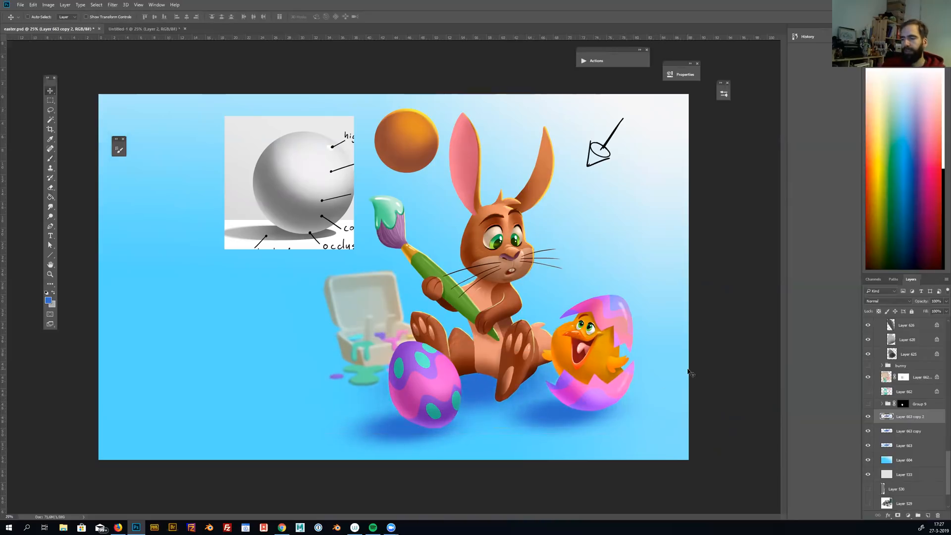
left_click(891, 446, "shift")
key("ctrl+e")
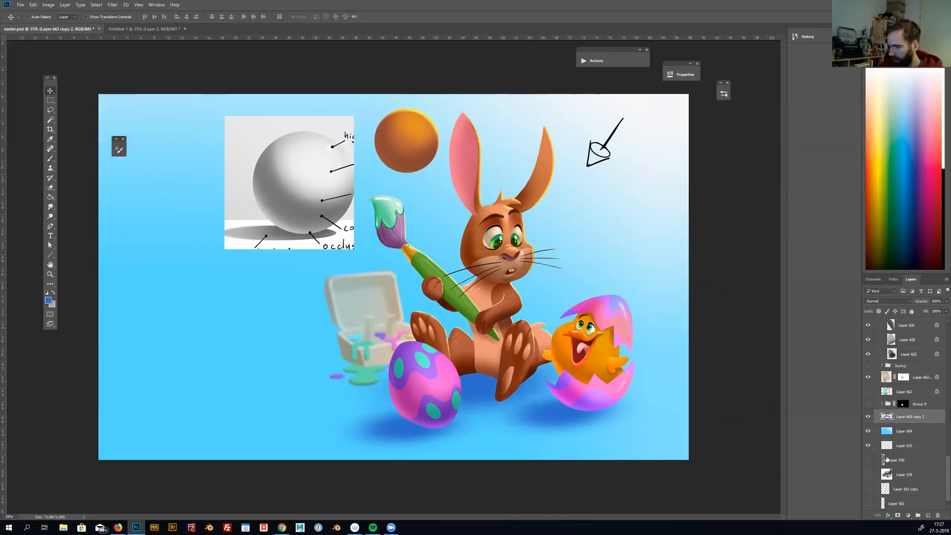
Switch to the Eraser on the merged shadow layer and make its tip much larger
key("e")
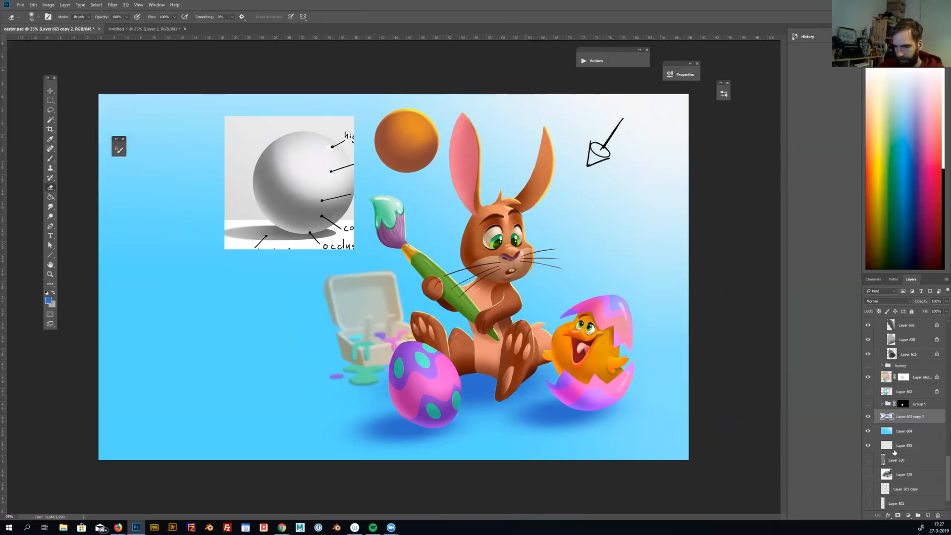
left_click(940, 306)
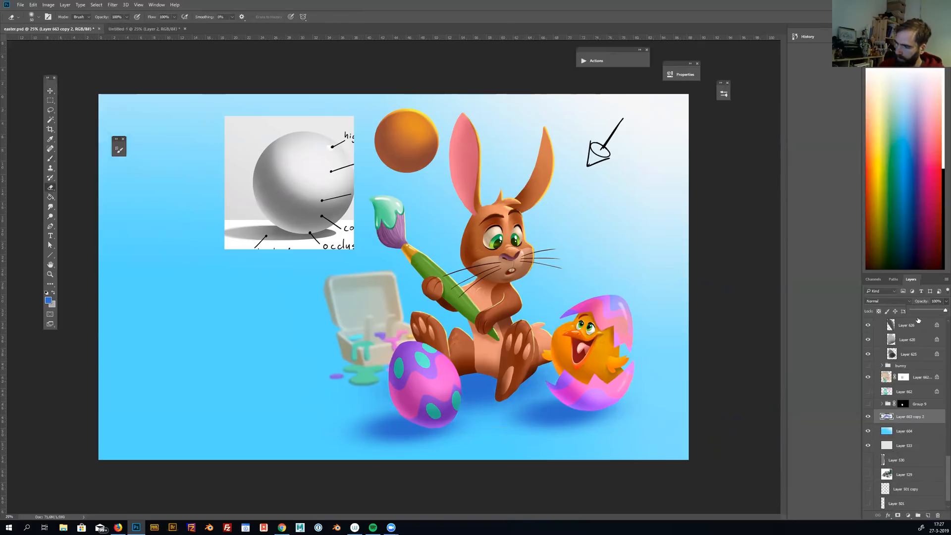
left_click(914, 281)
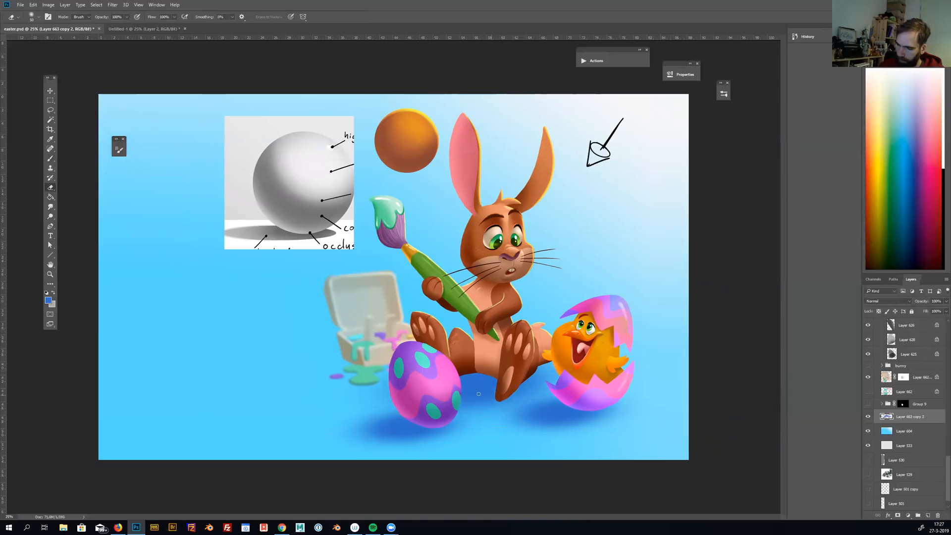
key("bracketright")
key("bracketright")
key("bracketright")
key("bracketright")
key("bracketright")
key("bracketright")
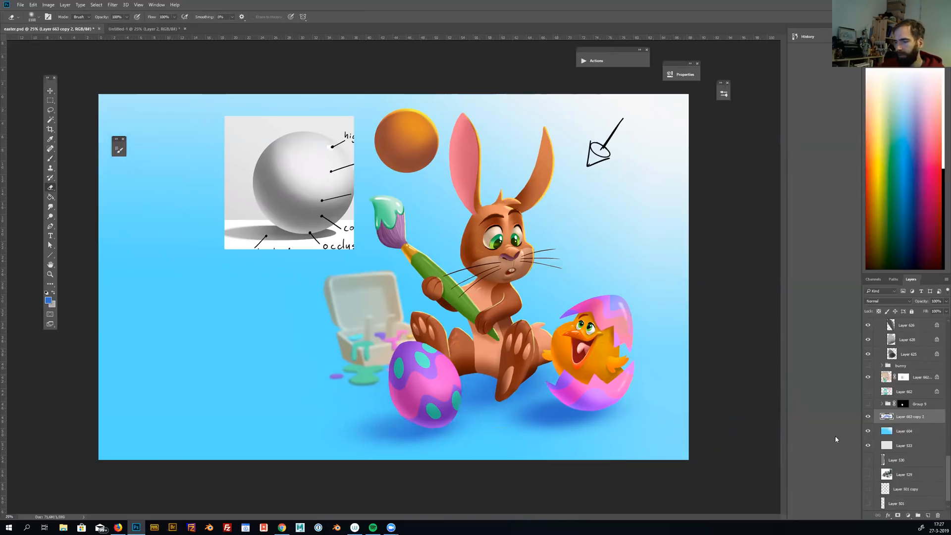
Create a new layer above the merged shadows and paint darker blue contact shadows beneath the bunny's foot and body
left_click(928, 515)
key("b")
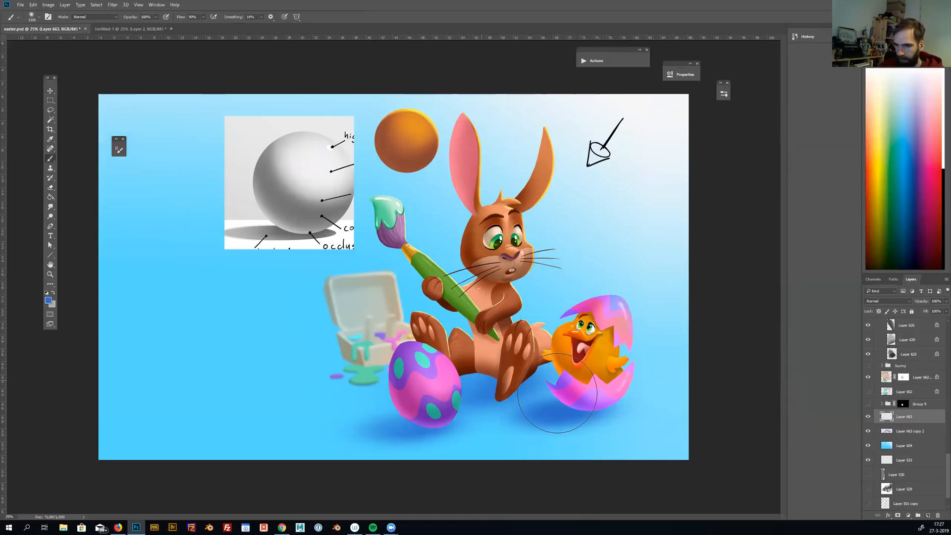
scroll(441, 388, "up", 3)
left_click_drag(552, 393, 568, 392)
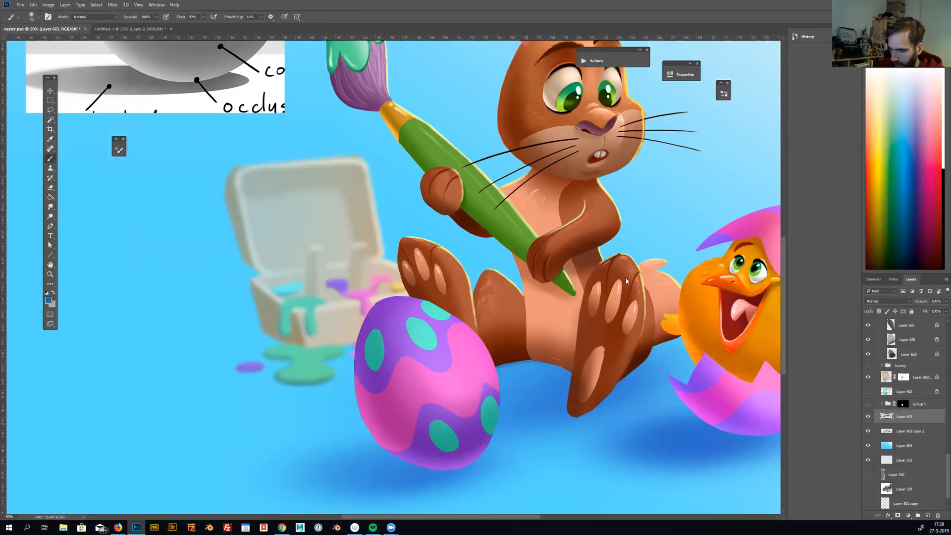
key("]")
mouse_move(579, 411)
left_mouse_down()
mouse_move(670, 340)
mouse_move(660, 344)
left_mouse_up()
key("]")
key("]")
key("]")
key("]")
key("]")
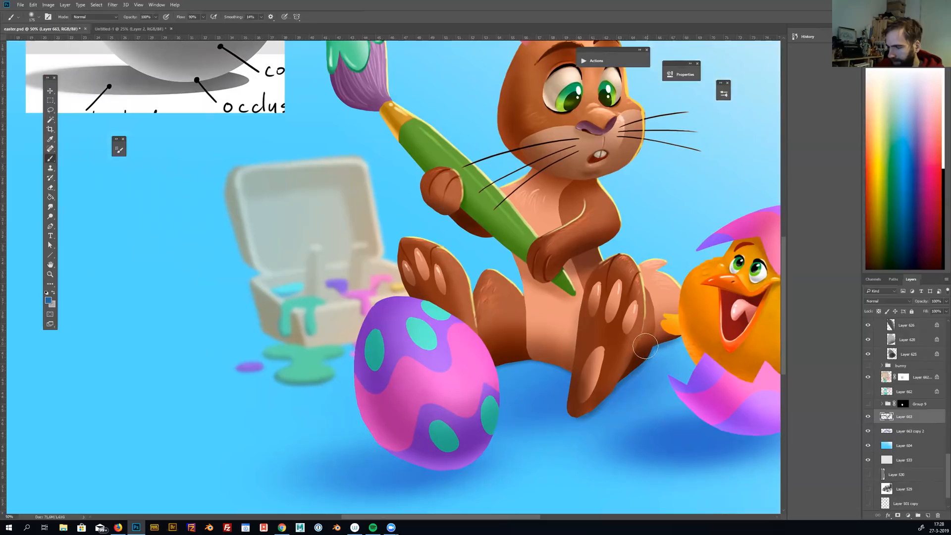
Paint a darker blue contact shadow directly beneath the cracked egg and set up a larger eraser for softening it
left_click_drag(700, 396, 572, 367)
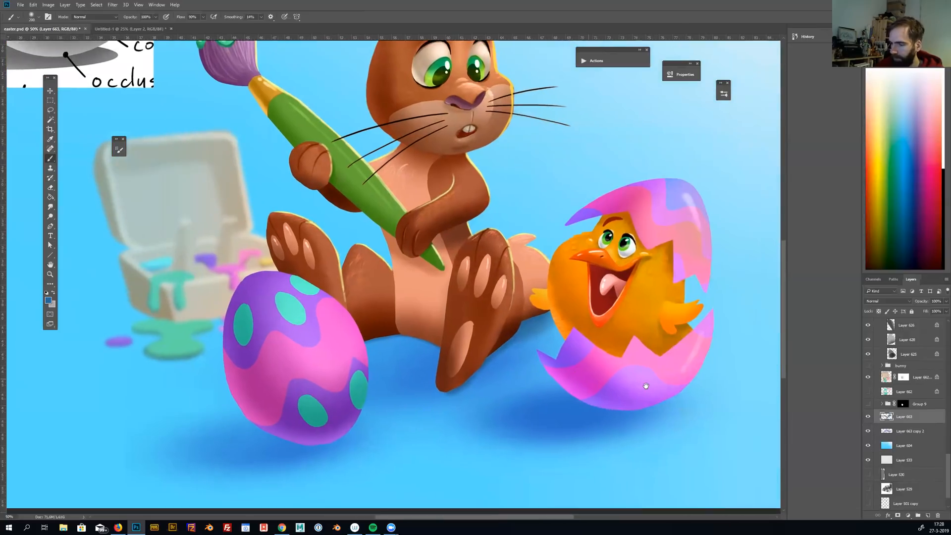
left_click(644, 377)
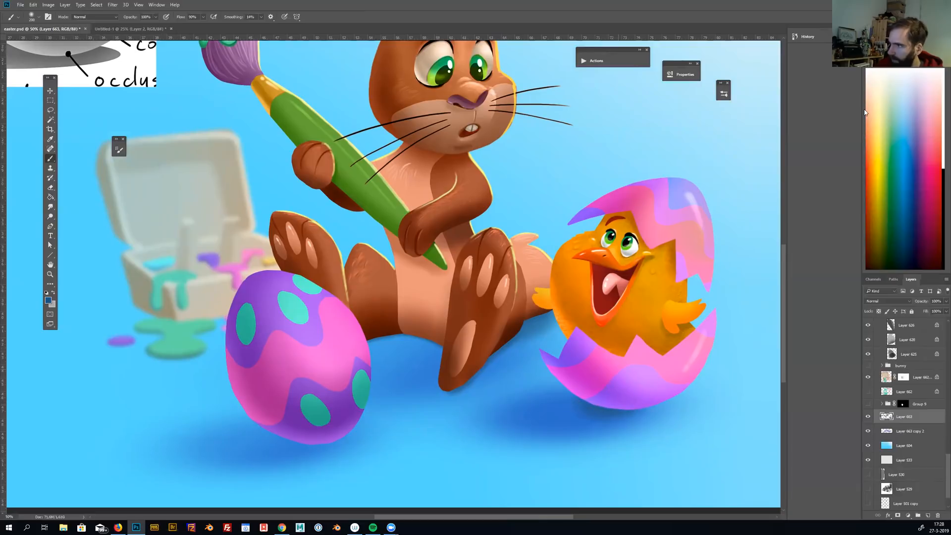
mouse_move(583, 408)
left_mouse_down()
mouse_move(574, 406)
mouse_move(649, 405)
left_mouse_up()
key("e")
key("bracketright")
key("bracketright")
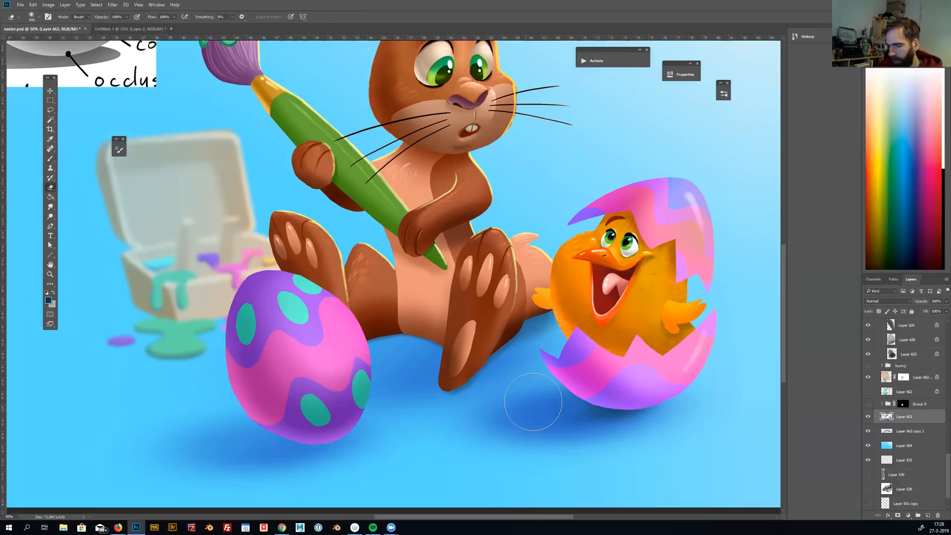
Examine the ground shadows and the whole composition at a small size
left_click_drag(638, 374, 720, 364)
key("b")
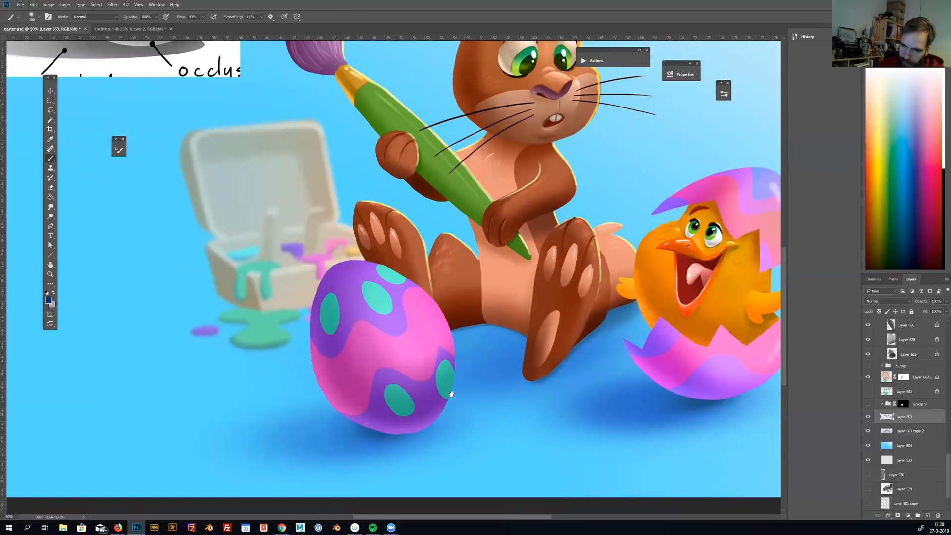
left_click_drag(526, 360, 517, 397)
scroll(520, 394, "down", 1)
scroll(519, 394, "down", 4)
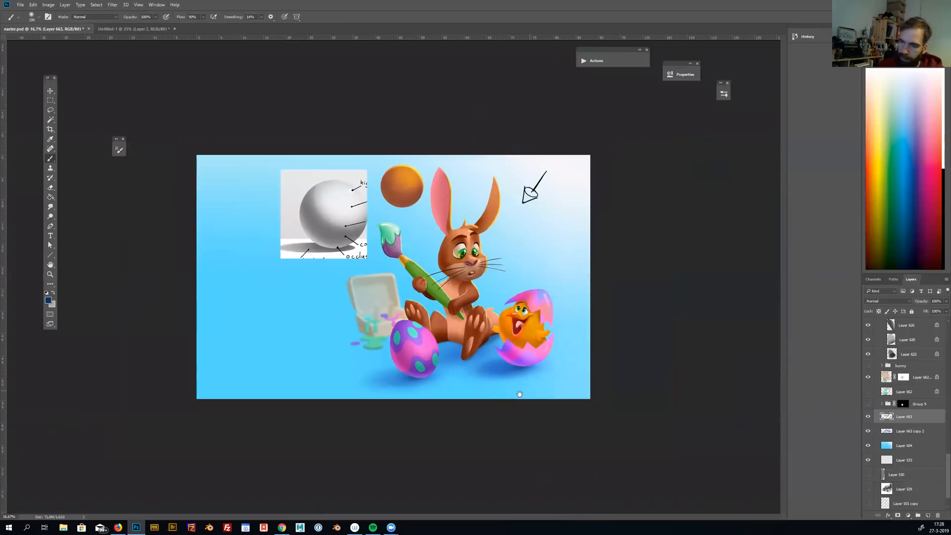
scroll(520, 394, "down", 1)
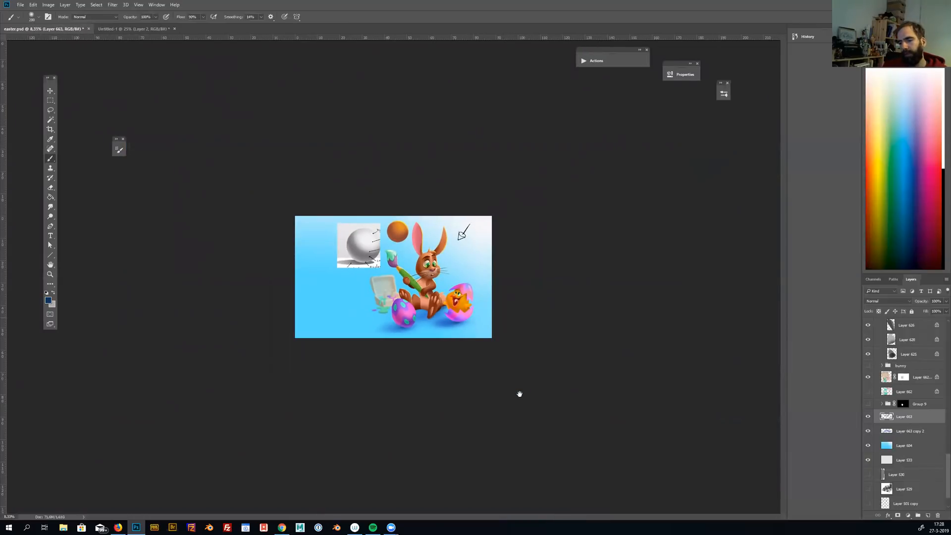
scroll(519, 394, "up", 5)
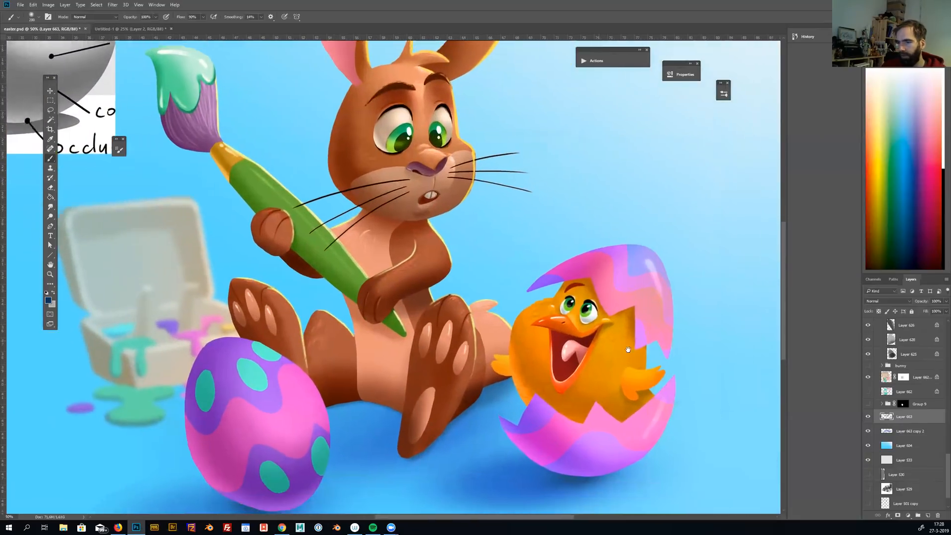
Select the cracked egg's upper shell color layer and create a new empty layer above it within the shell group
left_click_drag(628, 349, 598, 342)
key("v")
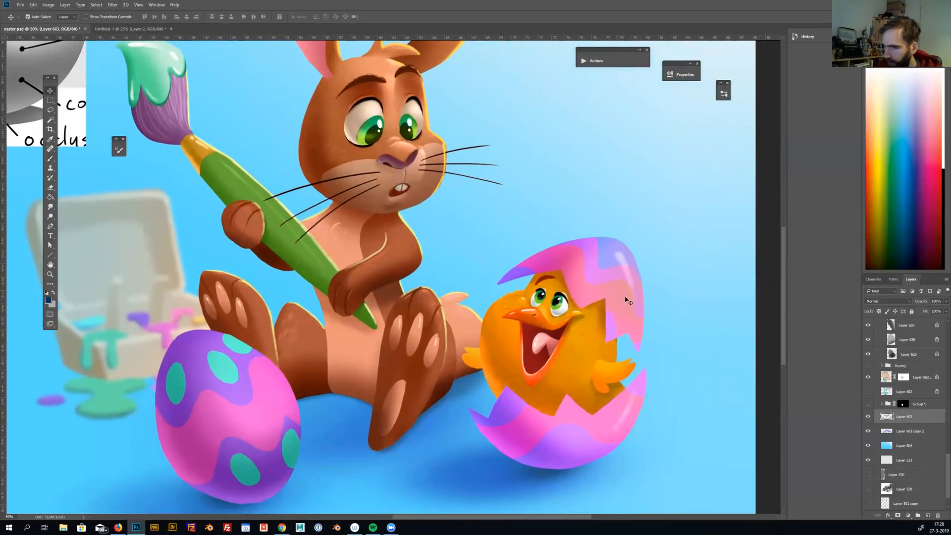
left_click(626, 299, "ctrl")
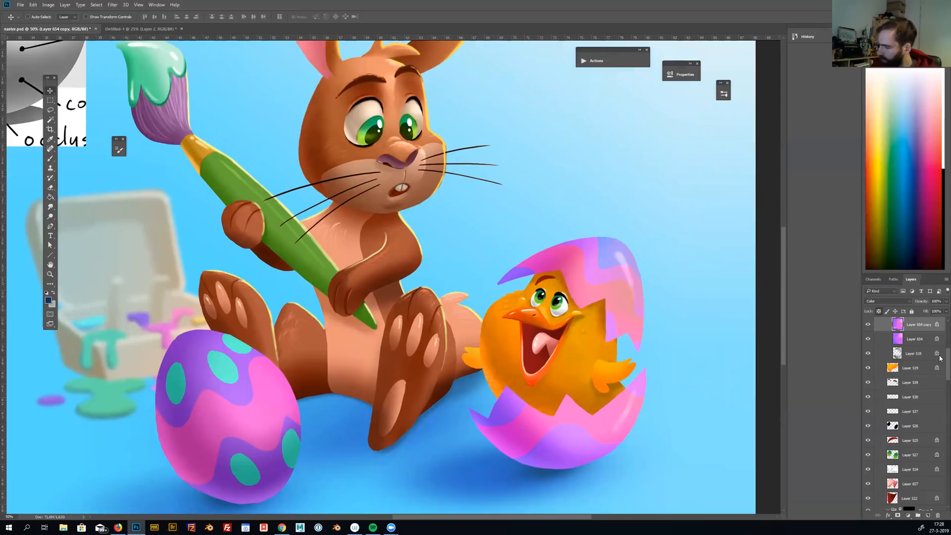
scroll(896, 347, "up", 2)
left_click(928, 517)
key("b")
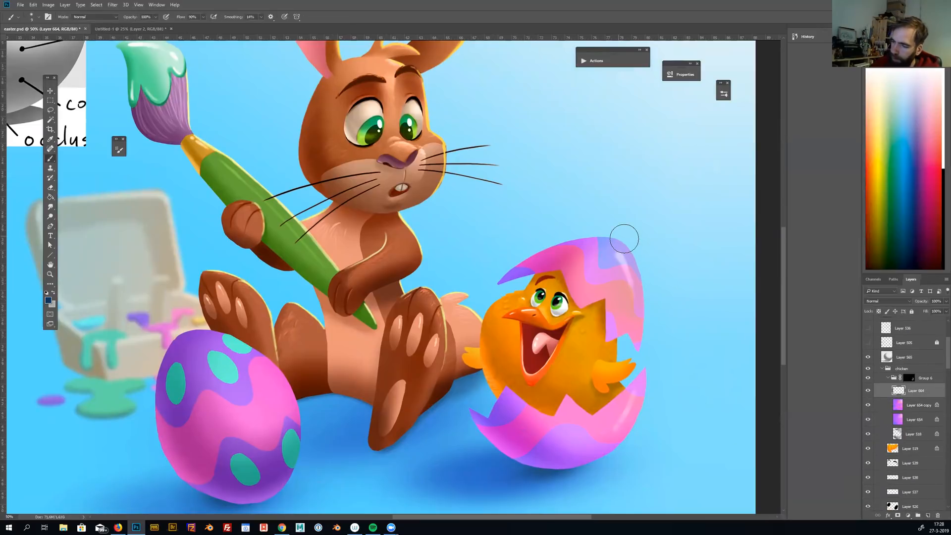
Paint a thin pale cream rim light along the outer edges of the upper and lower eggshell on the side facing the light
key("]")
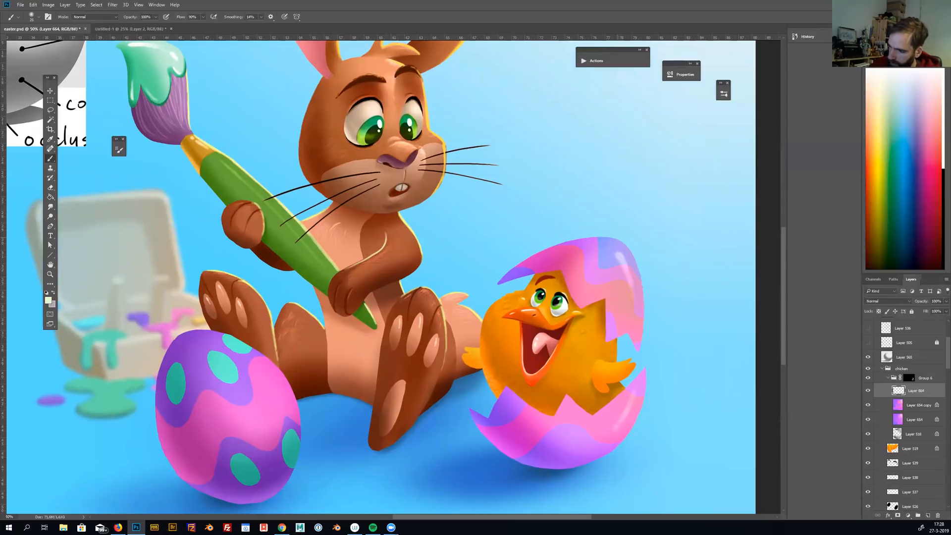
mouse_move(640, 273)
left_mouse_down()
mouse_move(634, 253)
mouse_move(645, 282)
mouse_move(637, 260)
mouse_move(639, 344)
left_mouse_up()
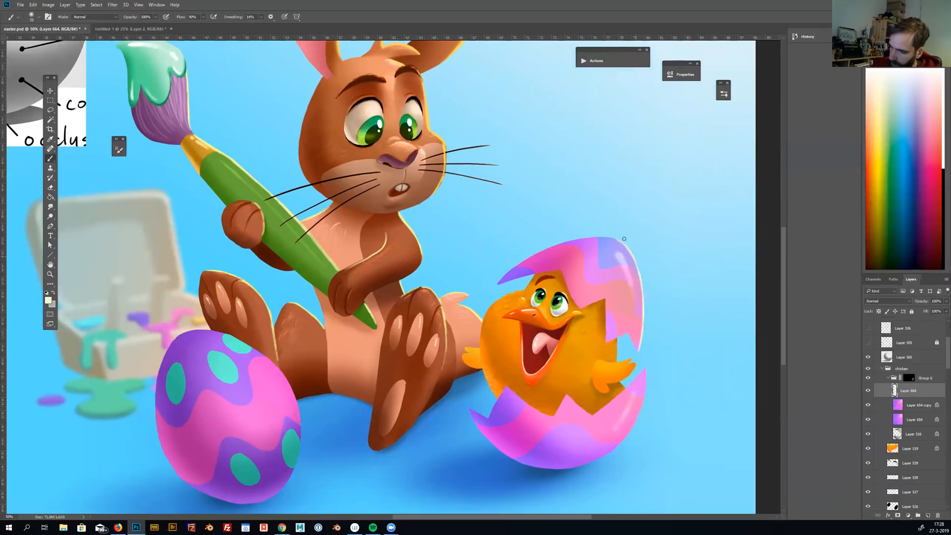
mouse_move(635, 262)
left_mouse_down()
mouse_move(645, 321)
mouse_move(631, 426)
left_mouse_up()
Paint fine cream highlights along the jagged broken edges of the lower eggshell with a smaller brush
key("bracketleft")
key("bracketleft")
key("bracketleft")
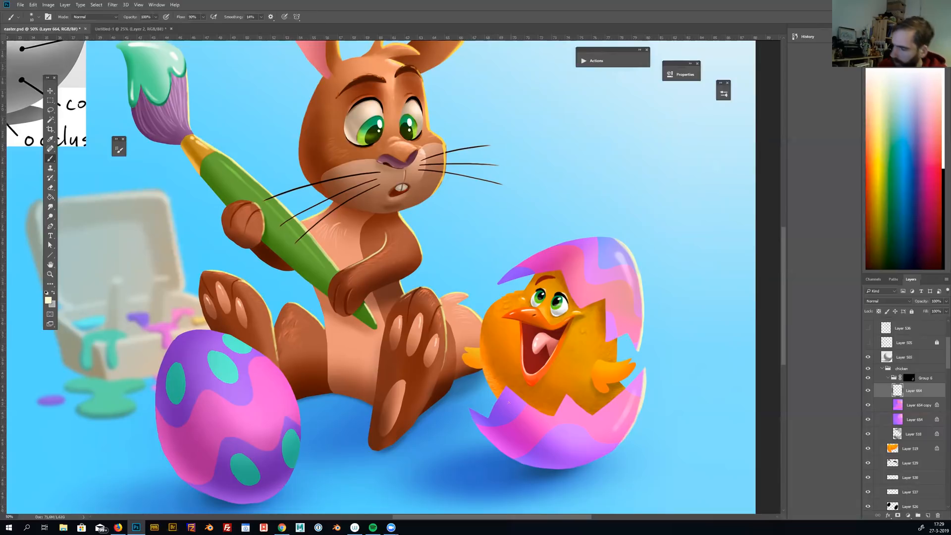
left_click_drag(663, 406, 690, 387)
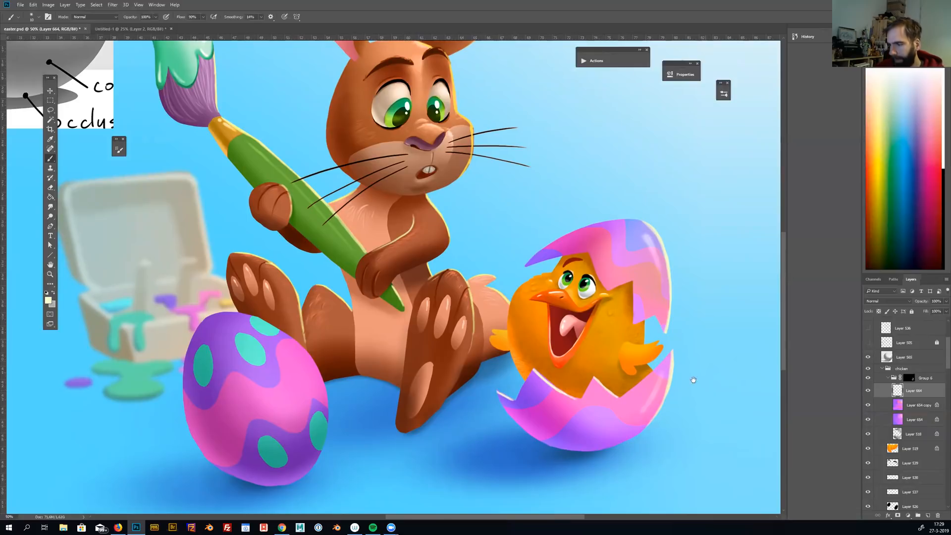
left_click_drag(681, 389, 703, 384)
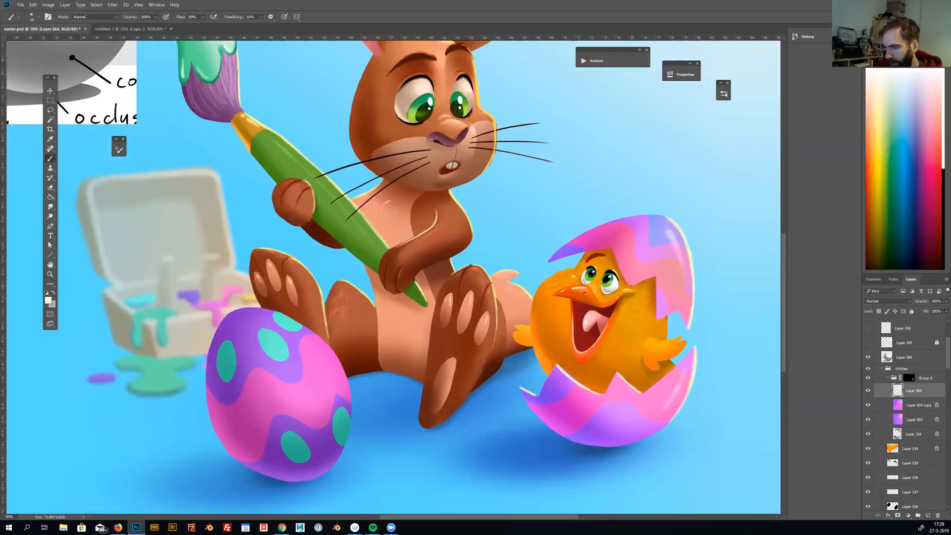
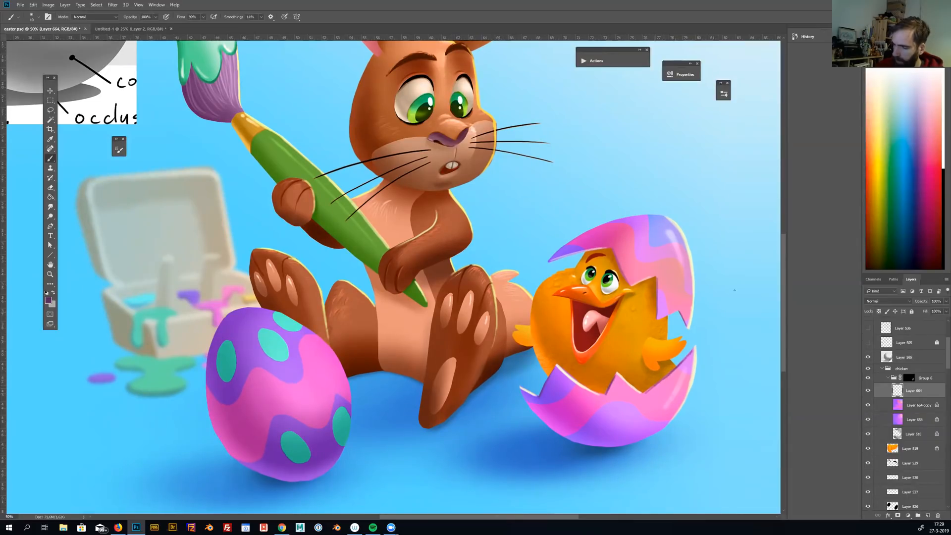
Select the chick's orange color layer and create a new empty layer directly above it
key("ctrl+minus")
key("ctrl+minus")
key("ctrl+minus")
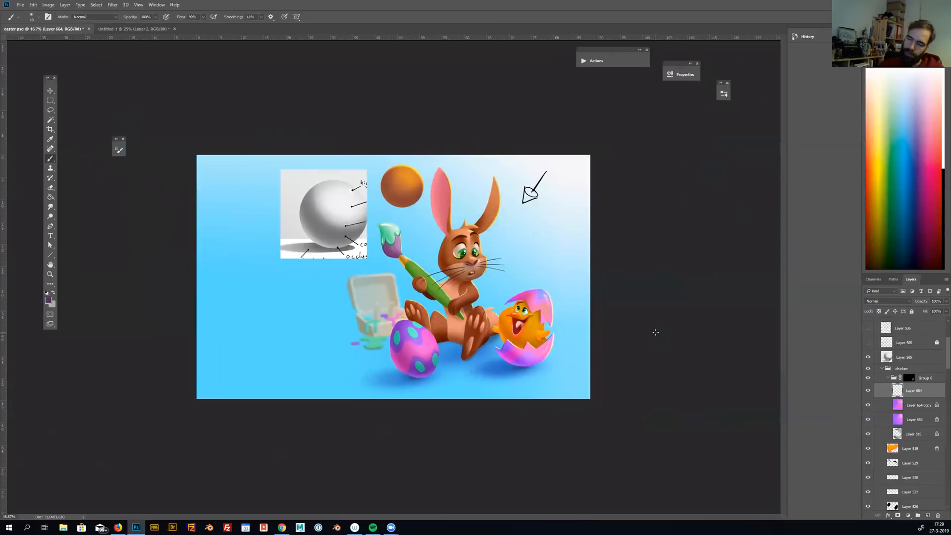
key("ctrl+plus")
key("ctrl+plus")
left_click(919, 448)
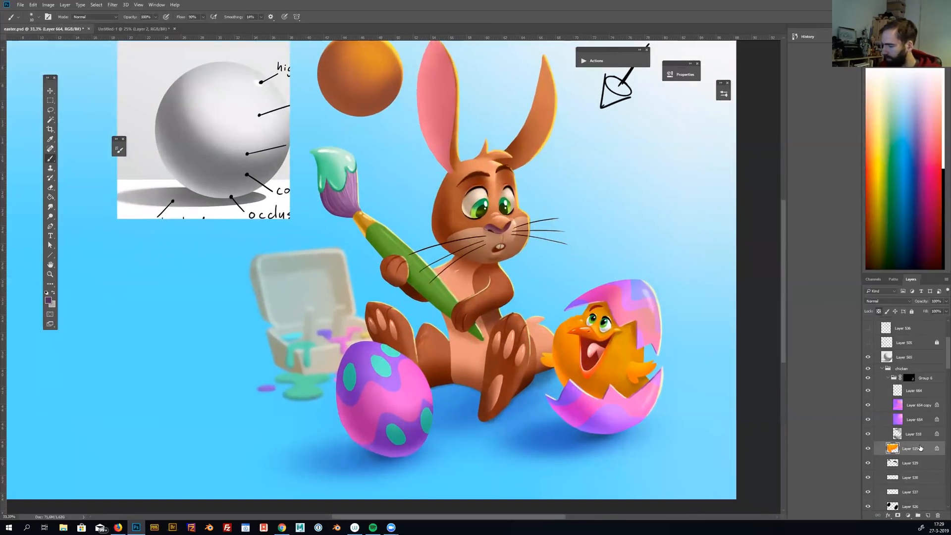
left_click(928, 517)
Paint thin pale cream rim lights along the feather tips and light-facing edges of the chick's wings
scroll(666, 391, "up", 2)
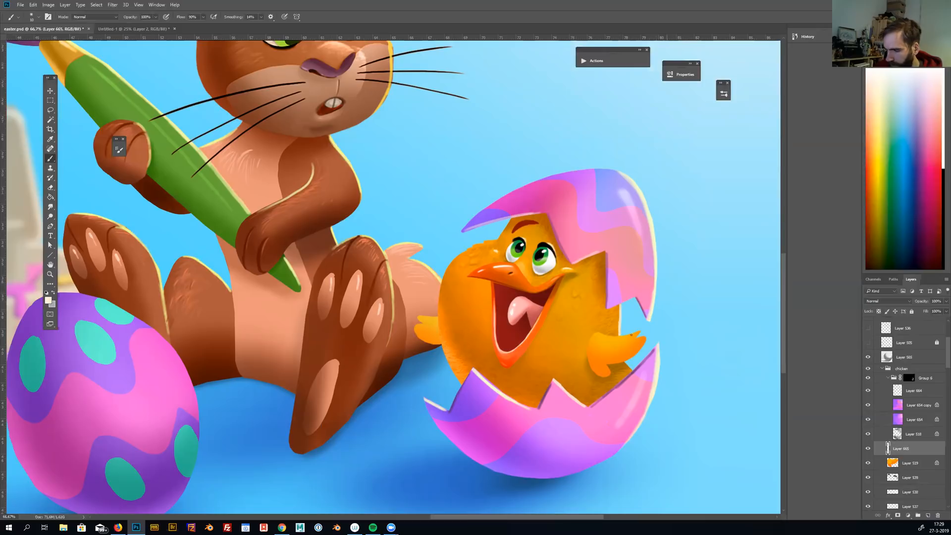
mouse_move(633, 338)
left_mouse_down()
mouse_move(641, 337)
mouse_move(637, 352)
left_mouse_up()
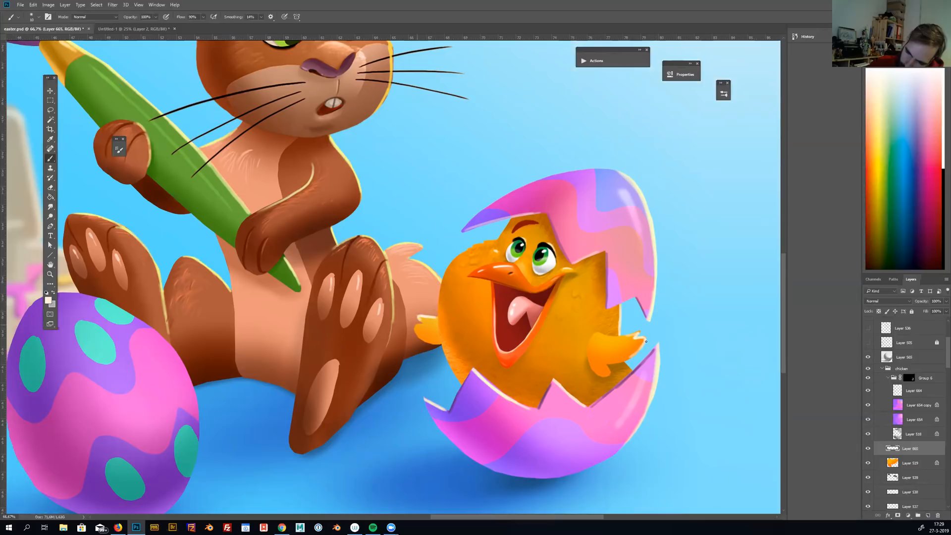
key("ctrl+minus")
key("ctrl+minus")
key("ctrl+minus")
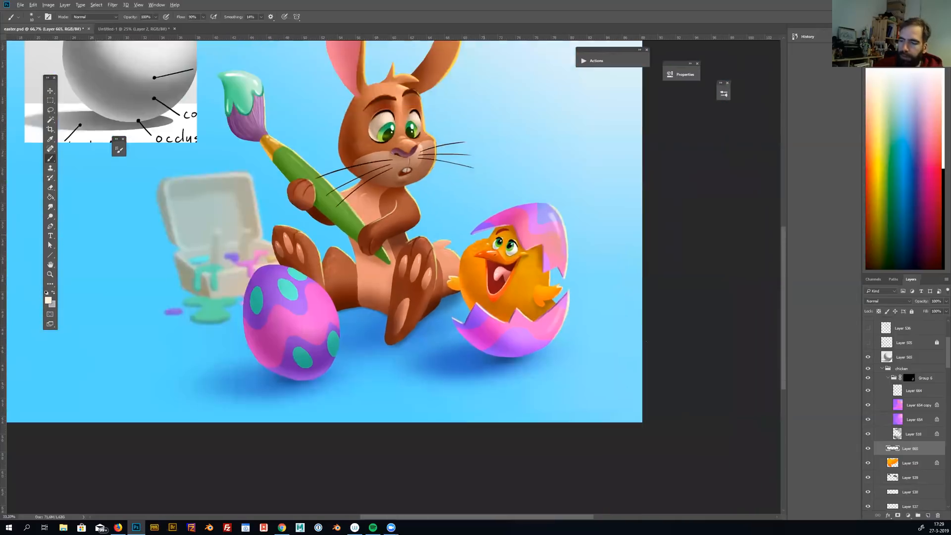
key("ctrl+minus")
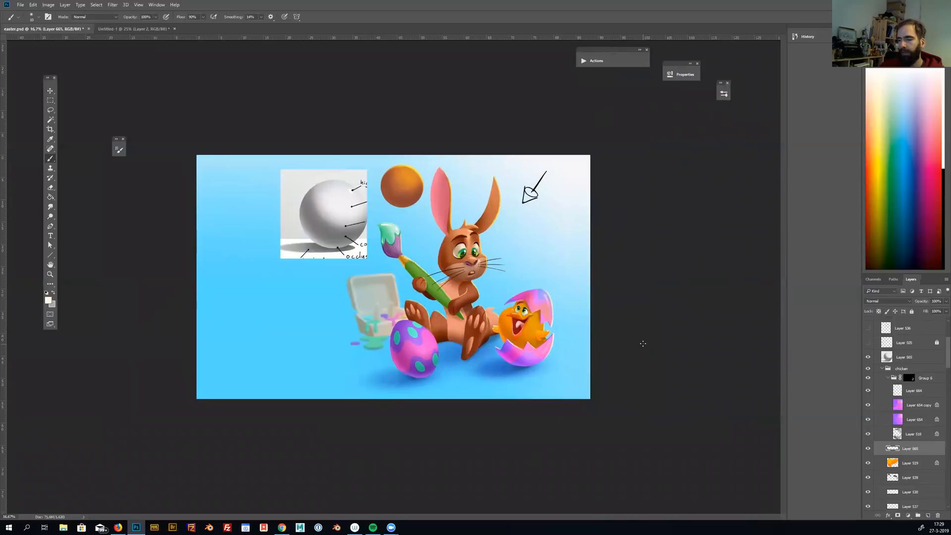
Choose a bright yellow and paint light on the chick's wing and cheek with a larger brush
key("ctrl+plus")
key("ctrl+plus")
key("ctrl+plus")
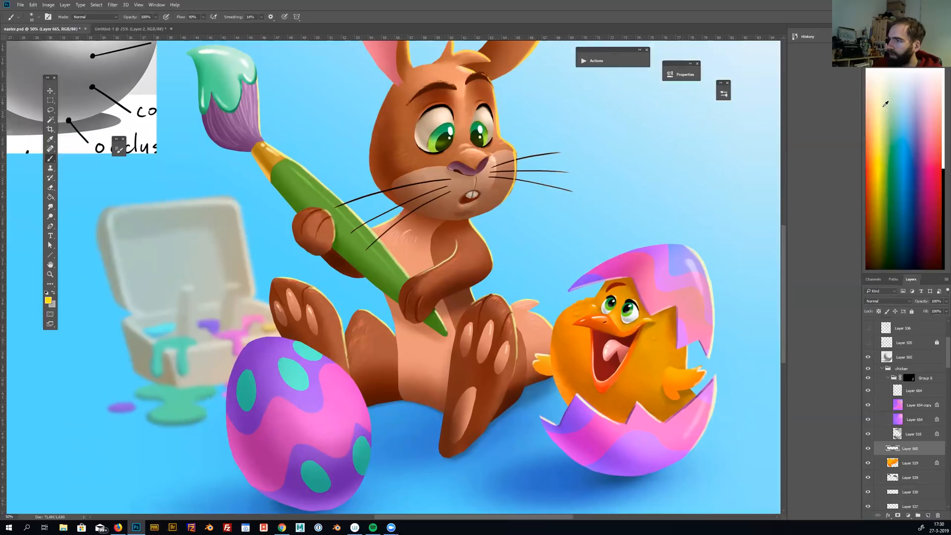
key("bracketright")
key("bracketright")
key("bracketright")
key("bracketright")
key("bracketright")
left_click_drag(674, 371, 697, 373)
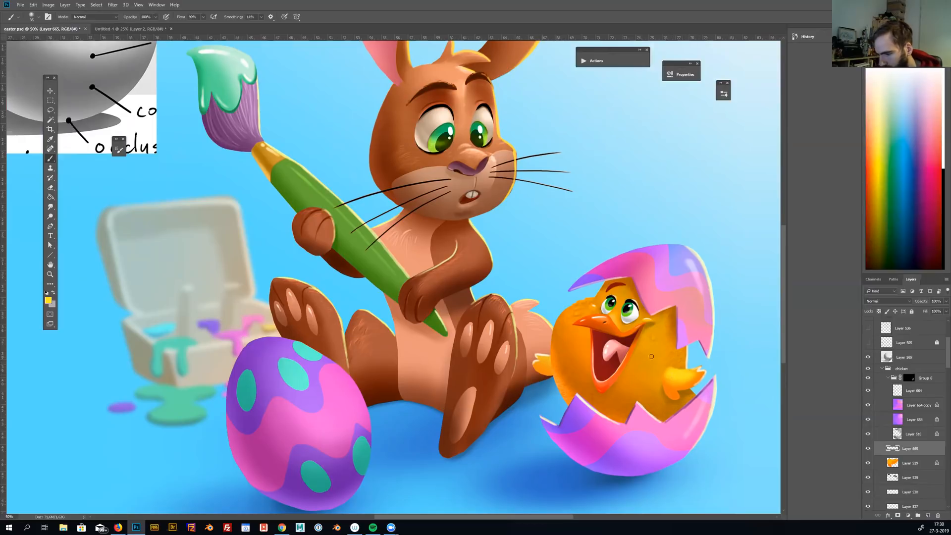
left_click_drag(646, 326, 658, 295)
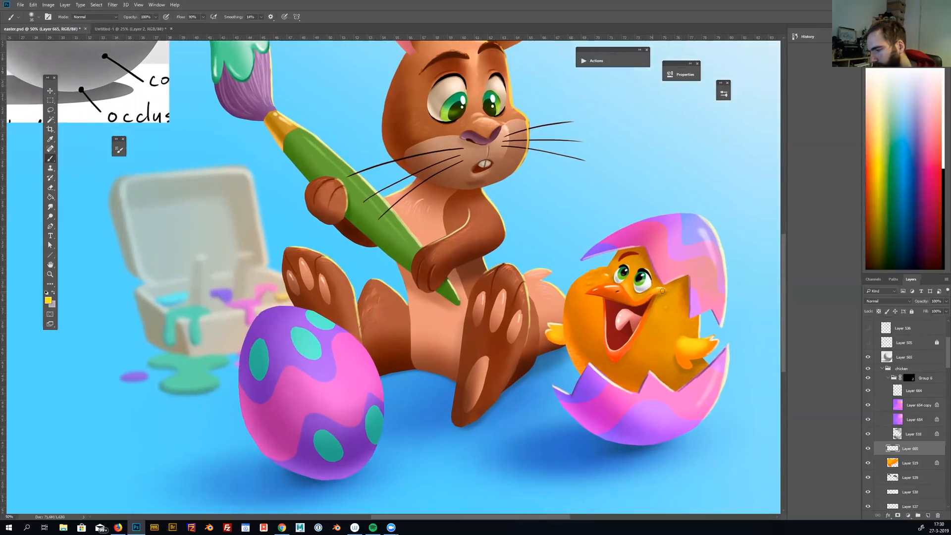
Trim the yellow highlight around the chick's cheek with a smaller eraser
key("e")
key("bracketleft")
key("bracketleft")
key("bracketleft")
key("bracketleft")
key("bracketleft")
key("bracketleft")
key("bracketleft")
key("bracketleft")
key("bracketleft")
key("bracketleft")
key("bracketleft")
key("bracketleft")
key("bracketleft")
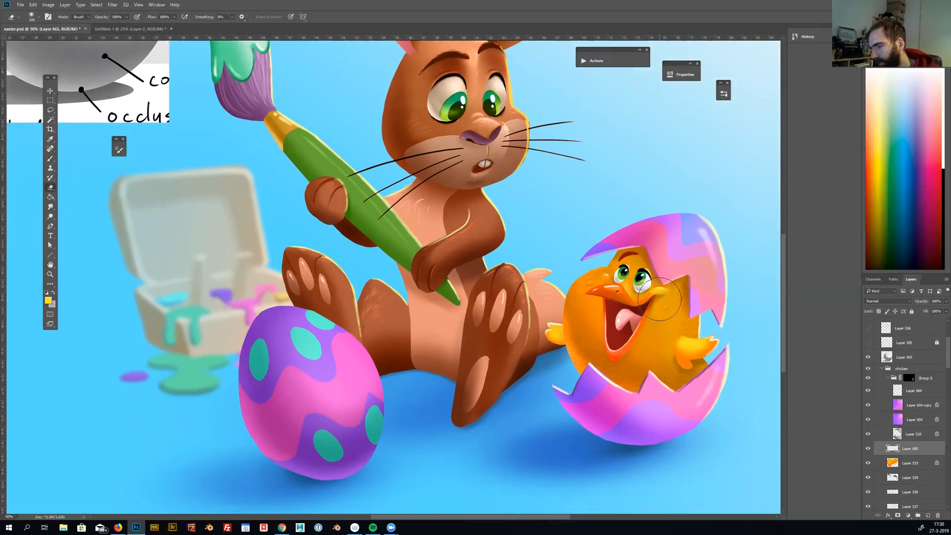
left_click_drag(653, 298, 664, 297)
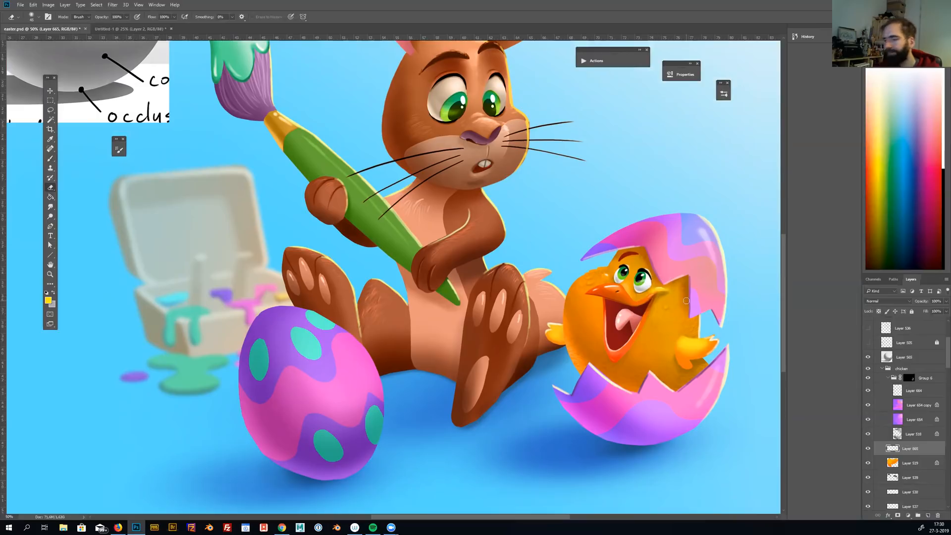
Paint a soft yellow glow over the chick's face and body with a large brush
key("b")
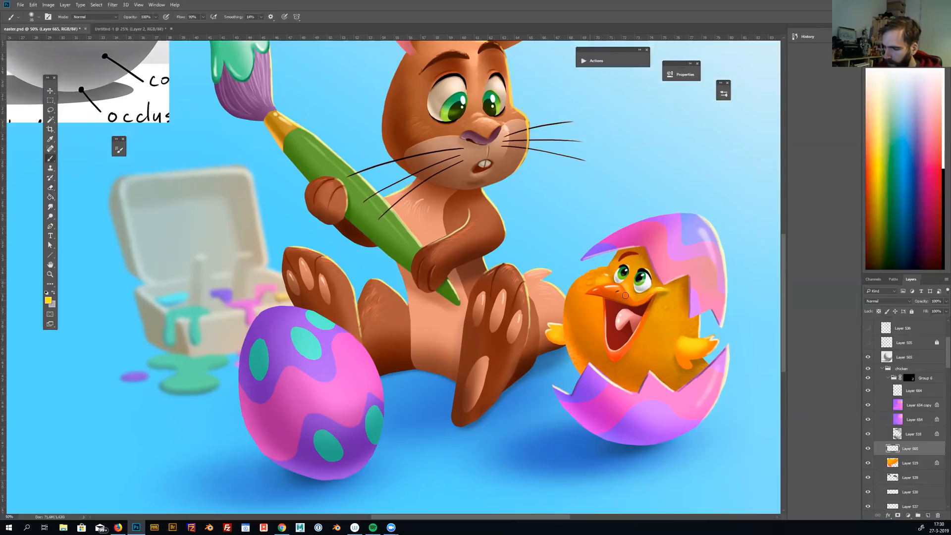
left_click_drag(708, 376, 688, 368)
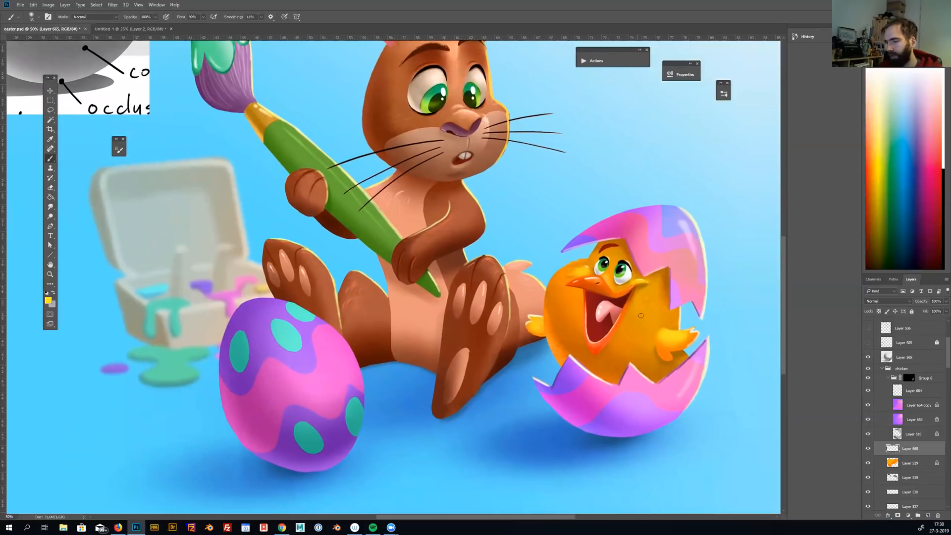
key("bracketright")
key("bracketright")
key("bracketright")
key("bracketright")
key("bracketright")
key("bracketright")
key("bracketright")
key("bracketright")
key("bracketright")
key("bracketright")
left_click_drag(643, 323, 649, 306)
left_click_drag(559, 308, 564, 300)
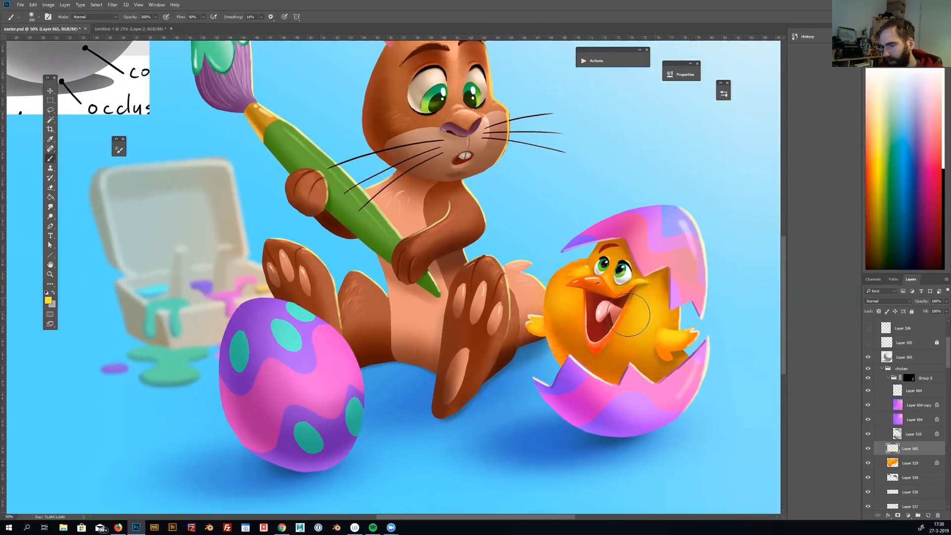
key("e")
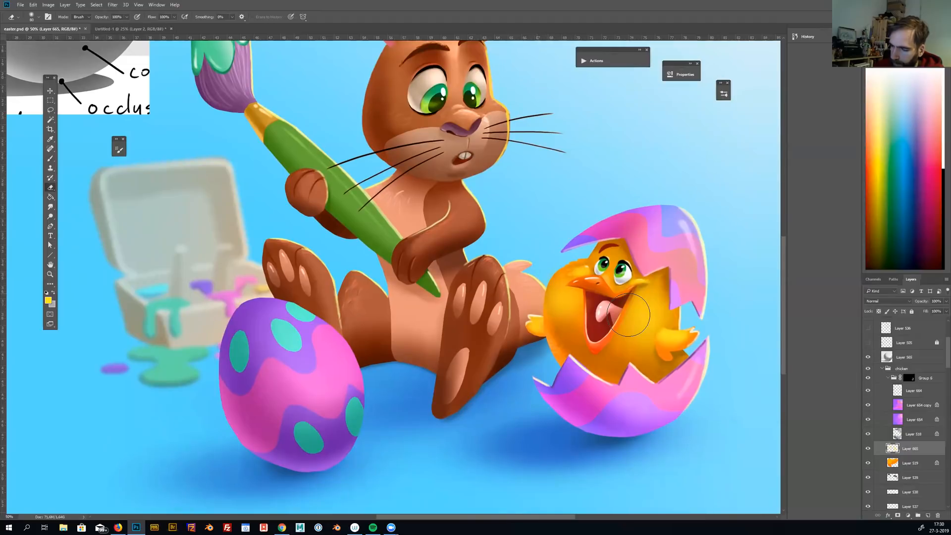
scroll(628, 315, "down", 4)
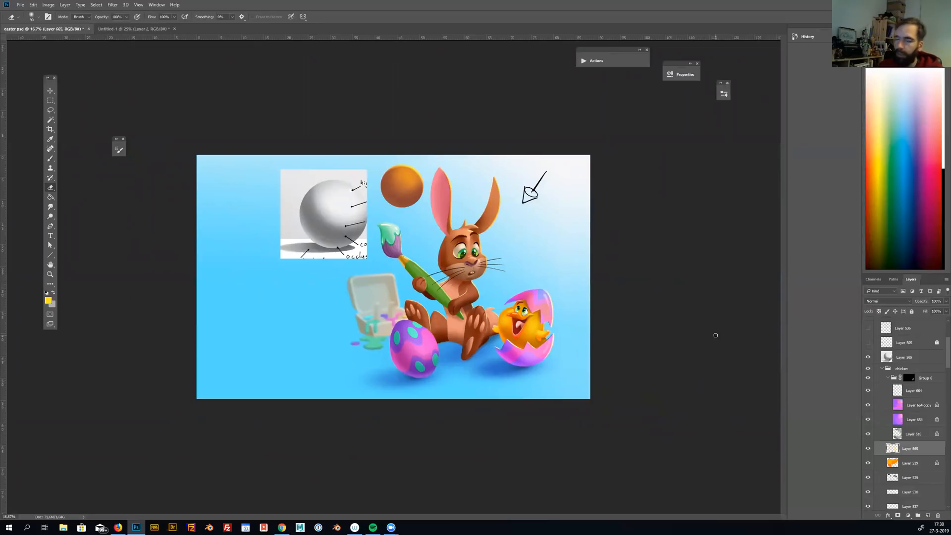
Select the grey sphere shading reference on the canvas and hide its layer
scroll(714, 335, "up", 2)
mouse_move(688, 342)
left_mouse_down()
mouse_move(628, 330)
mouse_move(704, 346)
mouse_move(696, 360)
left_mouse_up()
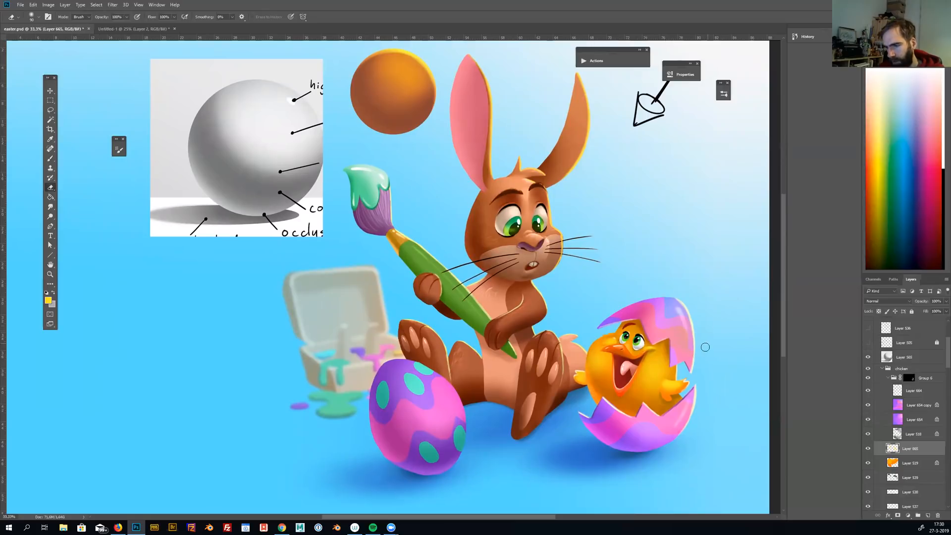
left_click_drag(698, 312, 725, 322)
key("v")
left_click(320, 211, "ctrl")
left_click_drag(322, 217, 331, 242)
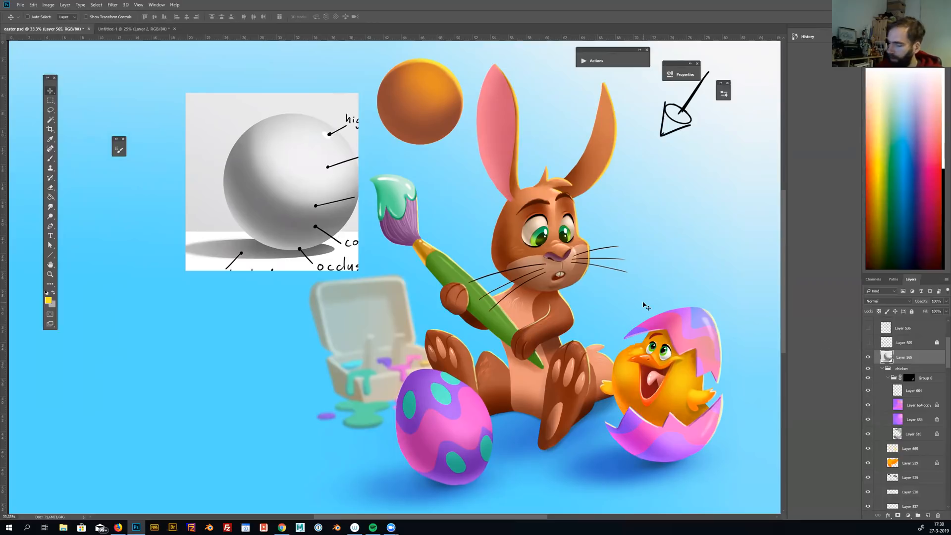
left_click(867, 357)
left_click_drag(432, 98, 475, 159)
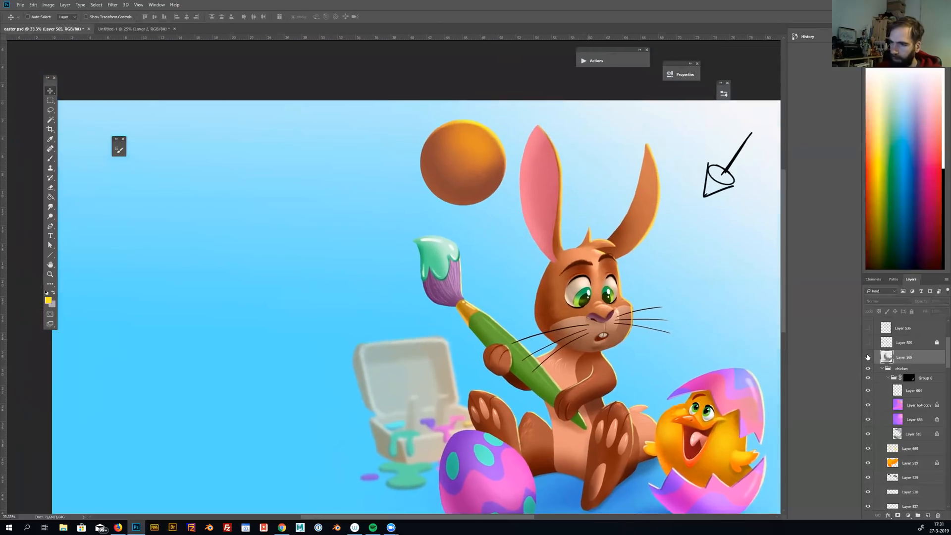
Select the orange practice sphere, collapse the group that contains it and hide that group
left_click(476, 158, "ctrl")
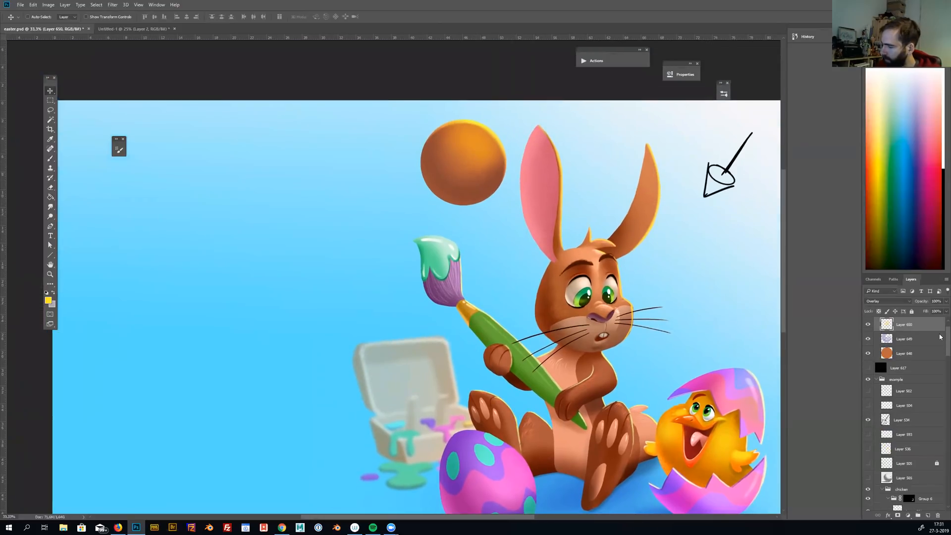
scroll(926, 336, "up", 1)
left_click(876, 323)
left_click(868, 322)
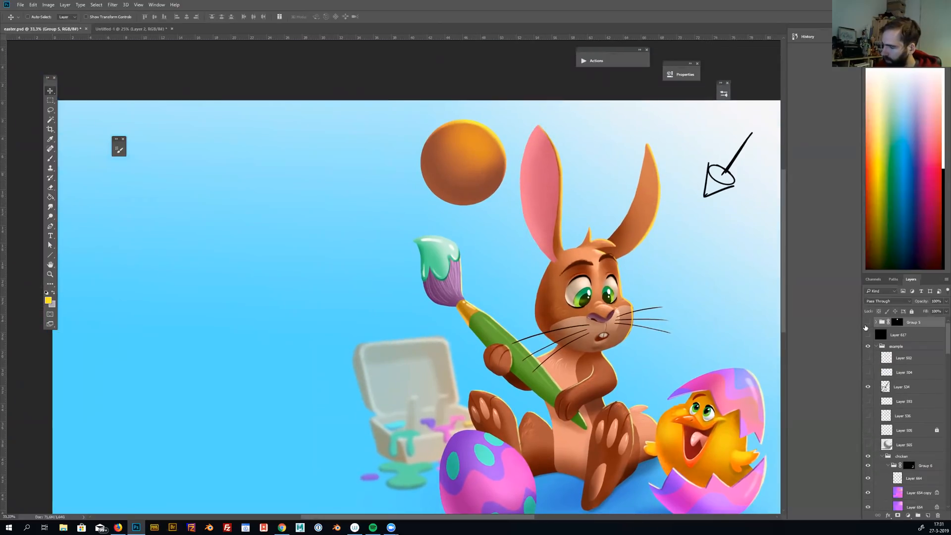
Select the black light-direction arrow sketch on the canvas and hide its layer
left_click_drag(720, 411, 617, 361)
left_click(630, 127, "ctrl")
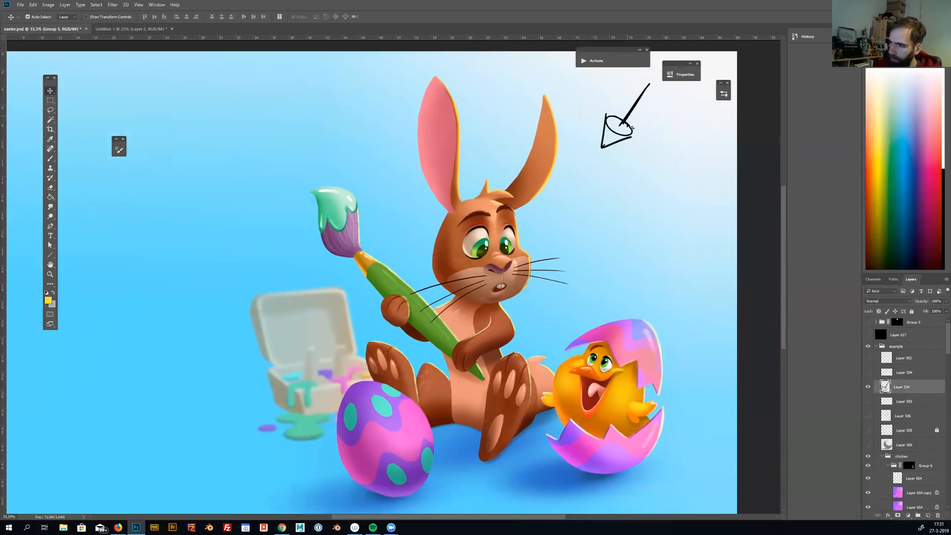
left_click(866, 388)
left_click_drag(684, 435, 674, 416)
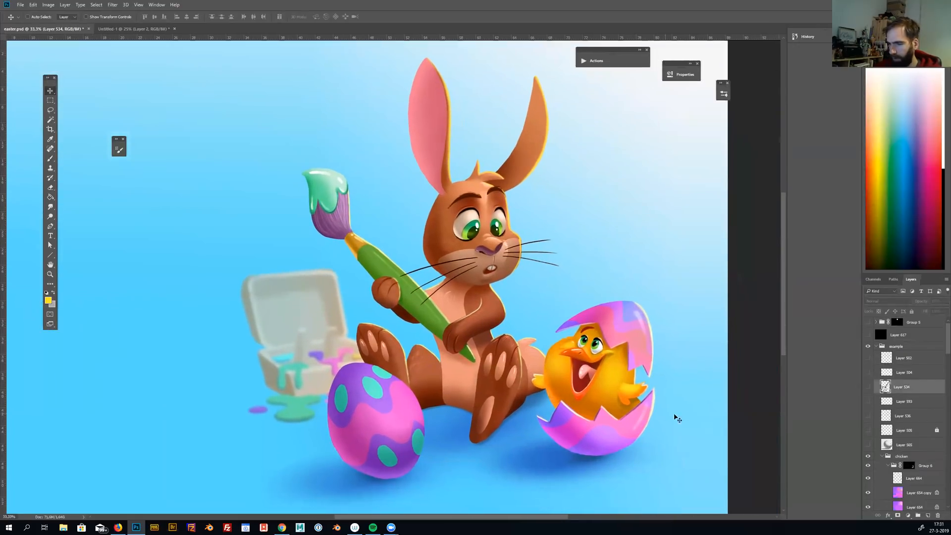
Crop the canvas to a square area around the bunny, chick, painted egg and paint box, and save the file
scroll(940, 358, "down", 10)
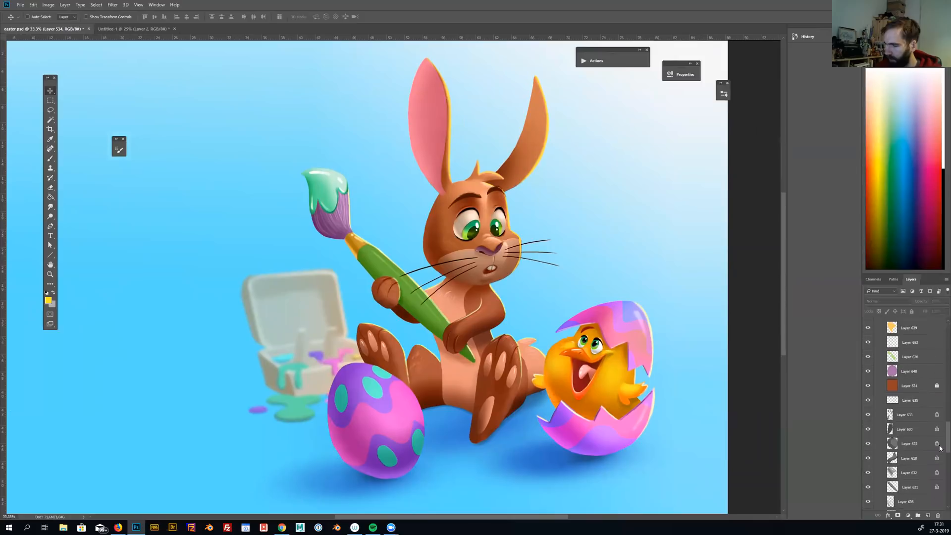
scroll(939, 451, "down", 2)
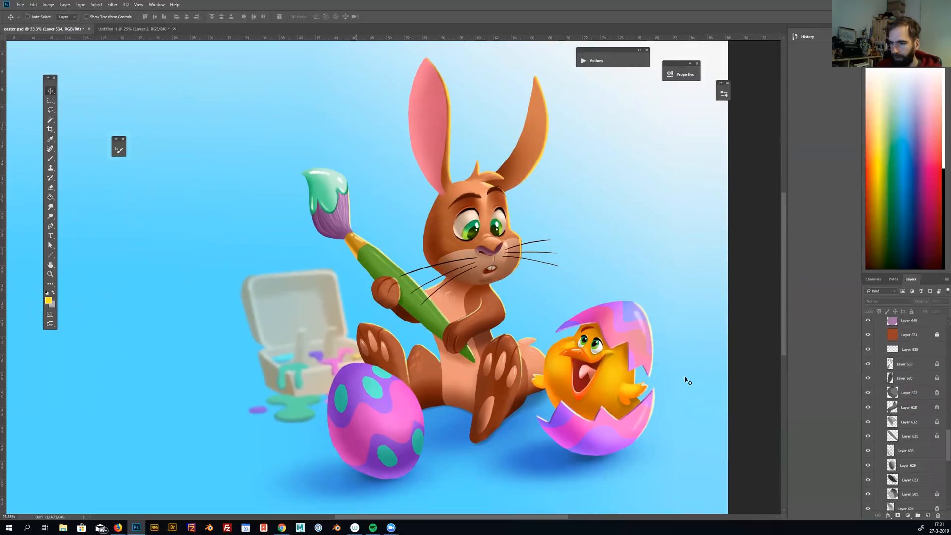
key("ctrl+minus")
key("ctrl+minus")
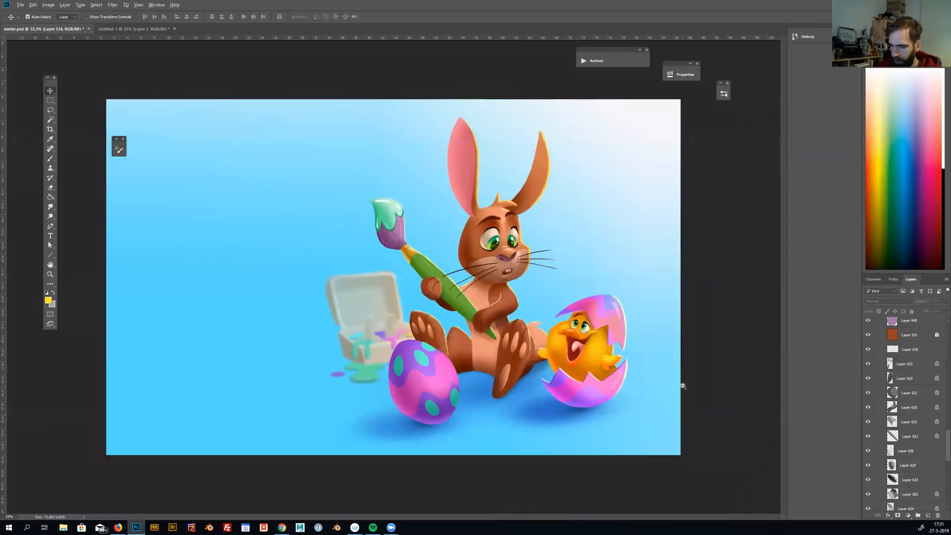
key("ctrl+s")
key("m")
mouse_move(318, 161)
left_mouse_down()
mouse_move(577, 397)
mouse_move(557, 374)
left_mouse_up()
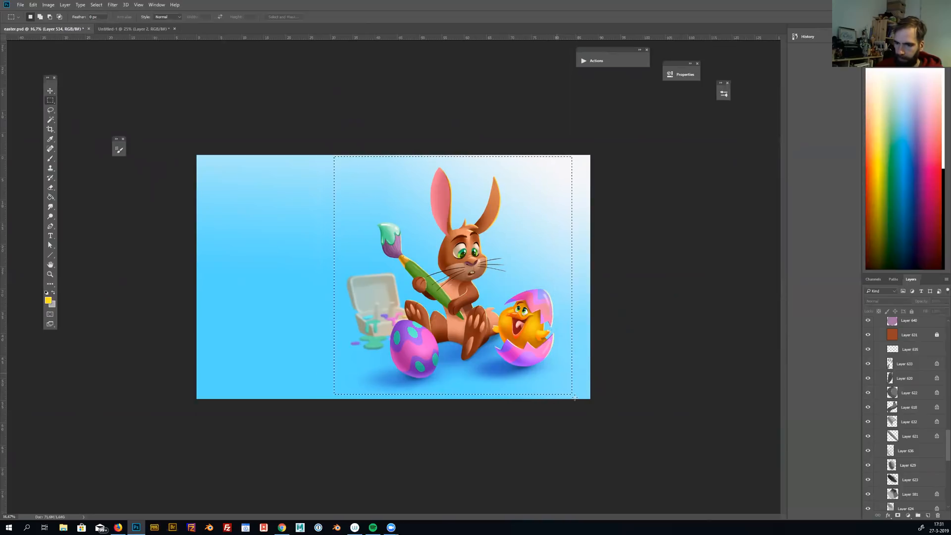
left_click(48, 5)
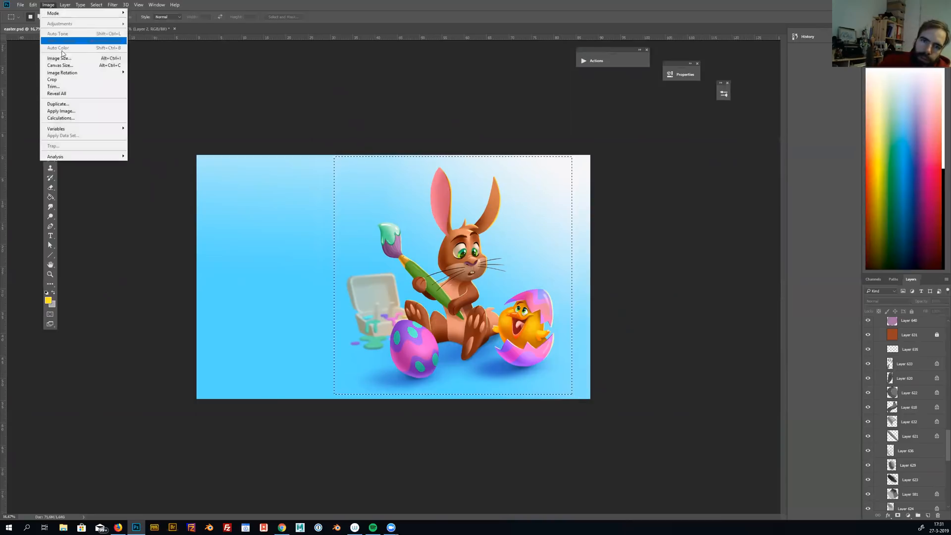
left_click(75, 80)
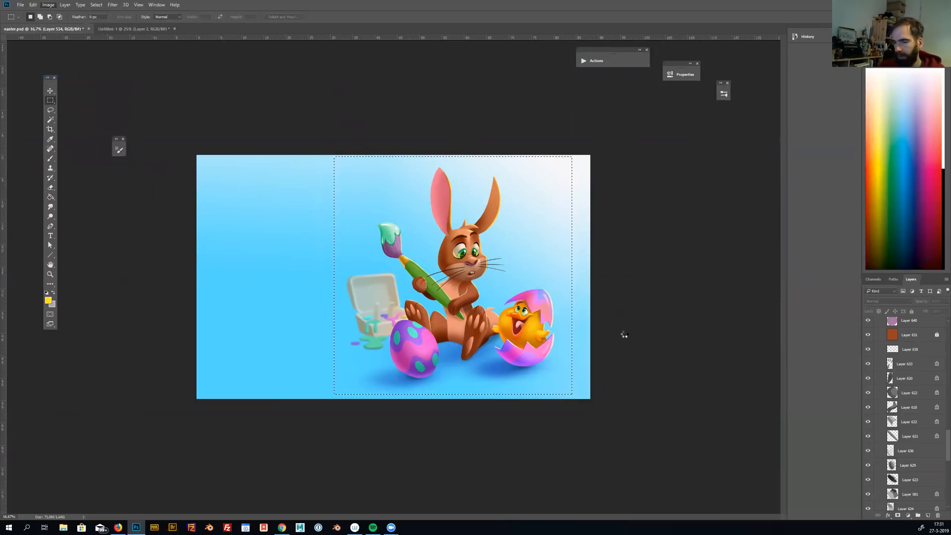
key("ctrl+s")
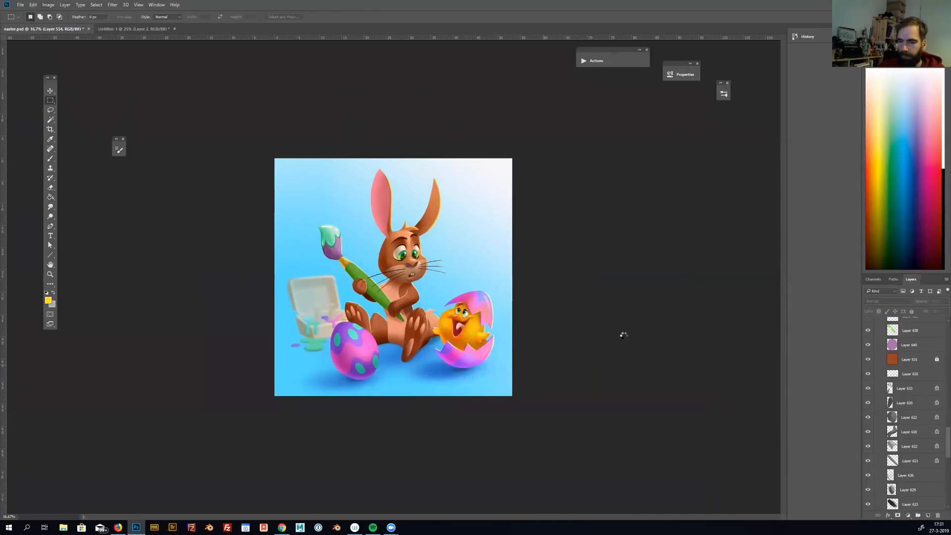
Examine the cropped illustration as a whole and close up around the bunny, chick and eggs
key("ctrl+plus")
key("ctrl+plus")
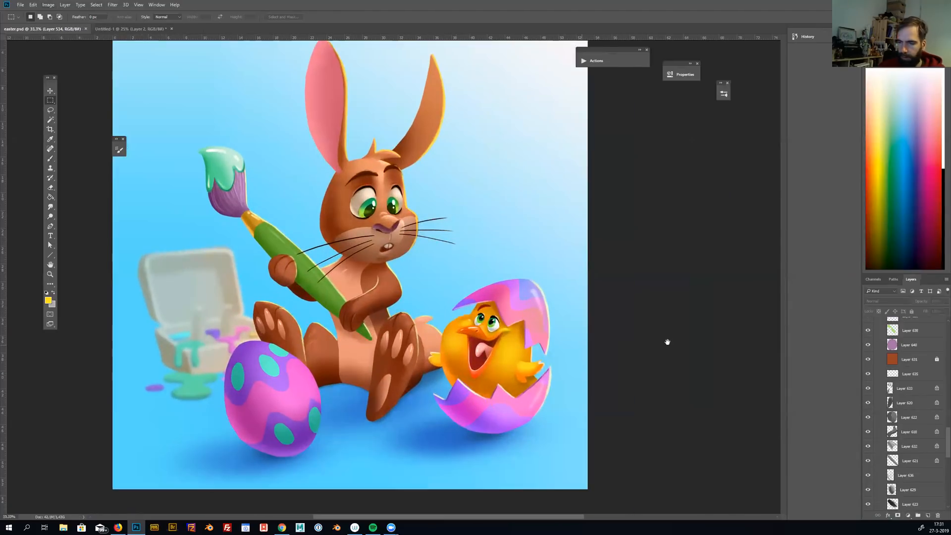
left_click_drag(675, 355, 675, 371)
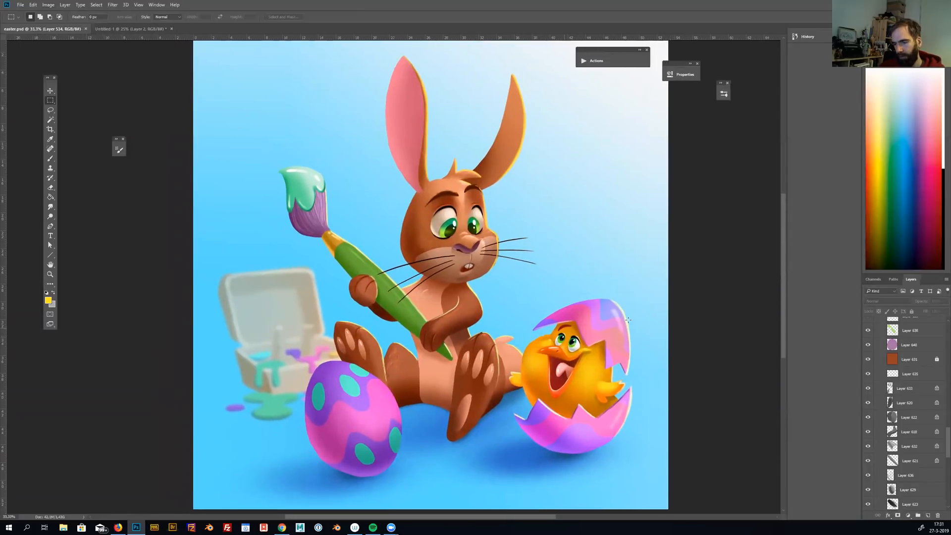
key("ctrl+plus")
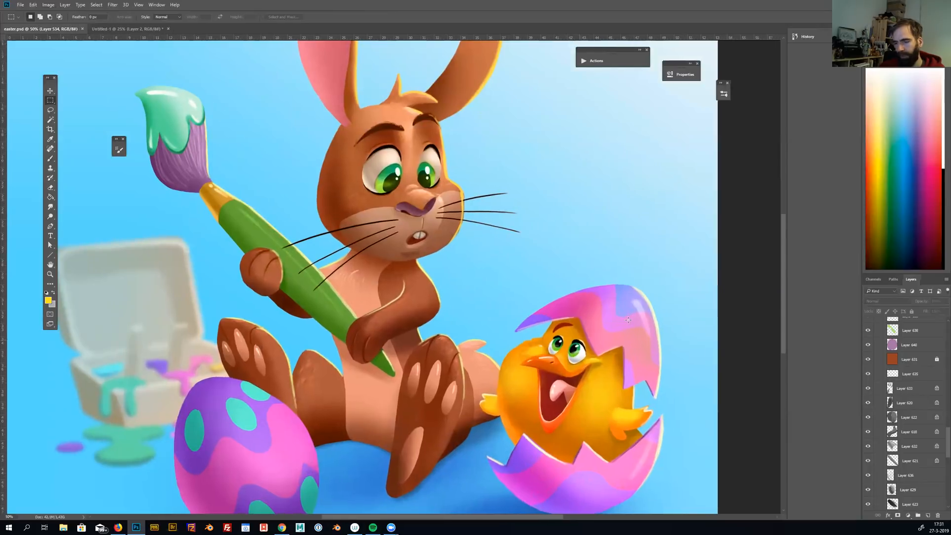
key("ctrl+minus")
key("ctrl+minus")
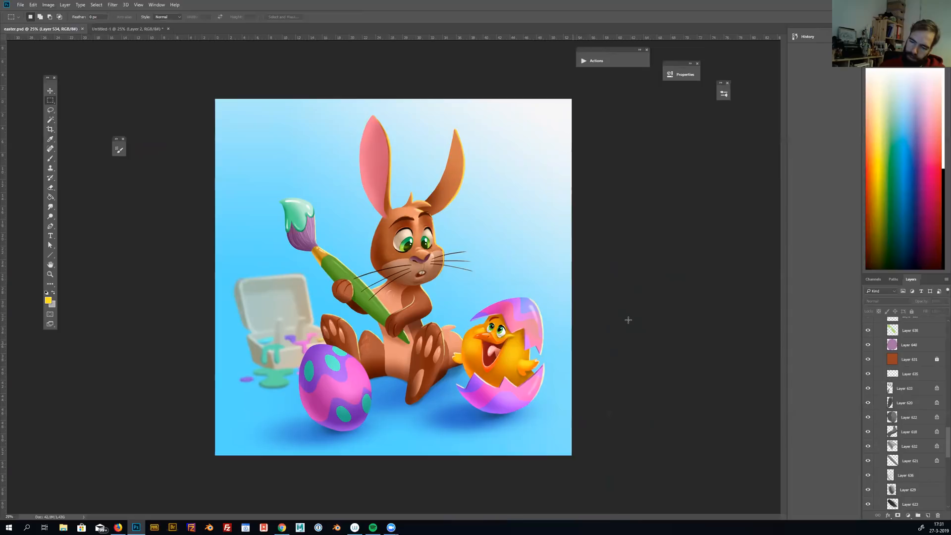
key("ctrl+plus")
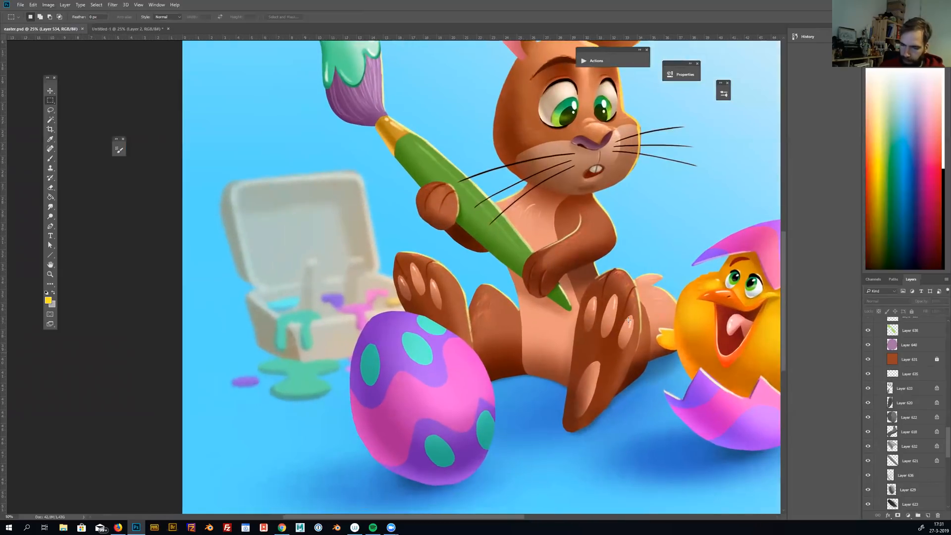
Select the painted egg's layer and add a new empty layer directly above it for brushwork
left_click(433, 383, "ctrl")
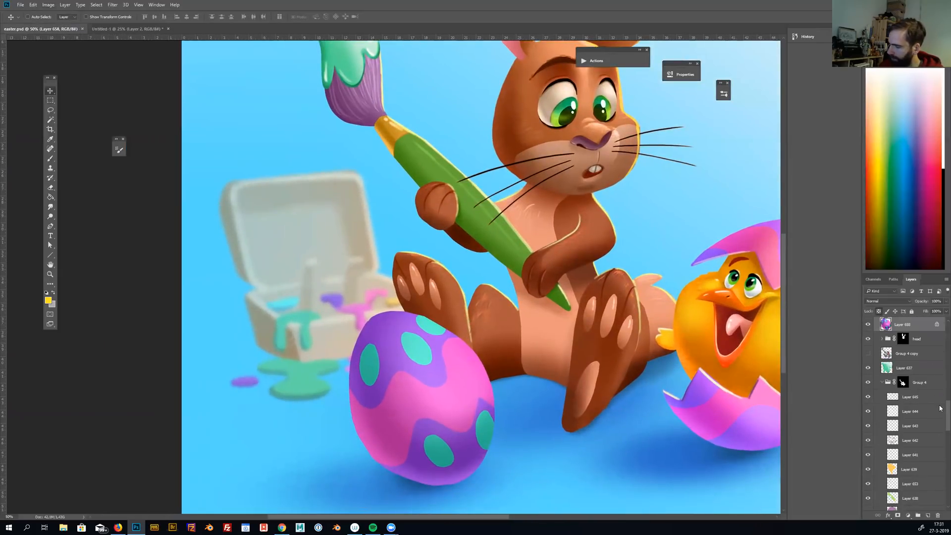
left_click_drag(947, 406, 940, 396)
scroll(939, 398, "up", 1)
left_click(925, 514)
key("b")
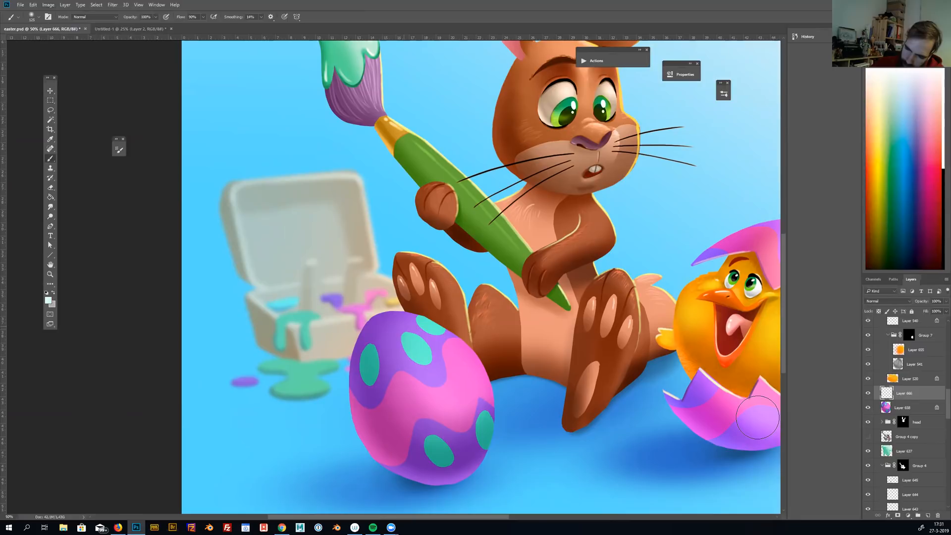
Paint a soft white highlight on the upper part of the painted egg and erase its lower portion with a large soft eraser
mouse_move(400, 324)
left_mouse_down()
mouse_move(460, 371)
mouse_move(430, 338)
mouse_move(466, 379)
left_mouse_up()
key("e")
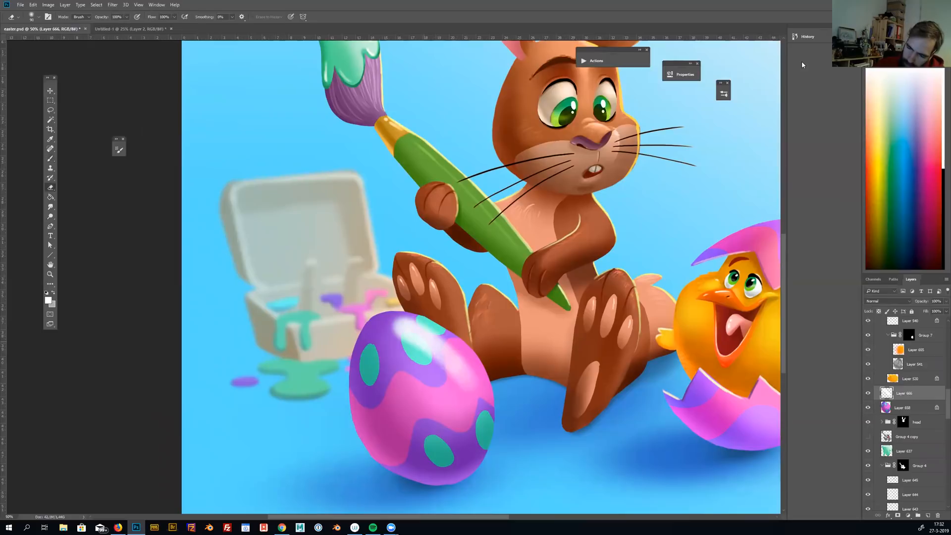
left_click_drag(405, 367, 433, 402)
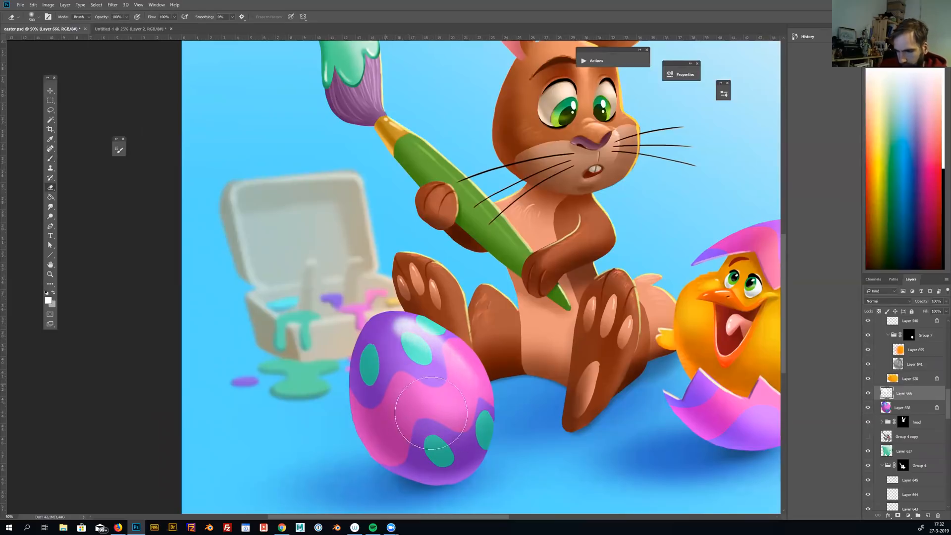
Examine the egg highlight within the whole illustration and compare it with the modelled bunny photo in the other open document
left_click_drag(640, 406, 530, 405)
left_click_drag(552, 394, 543, 393)
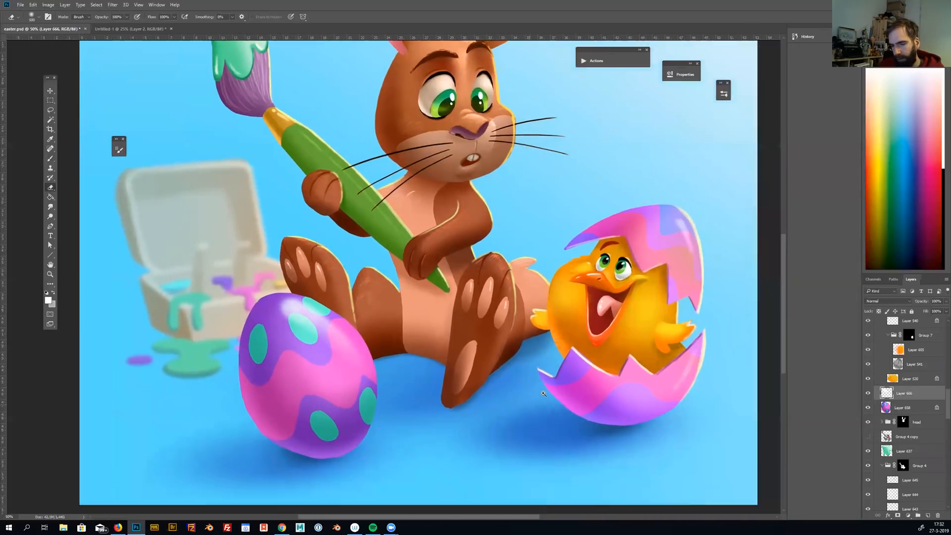
key("ctrl+minus")
key("ctrl+minus")
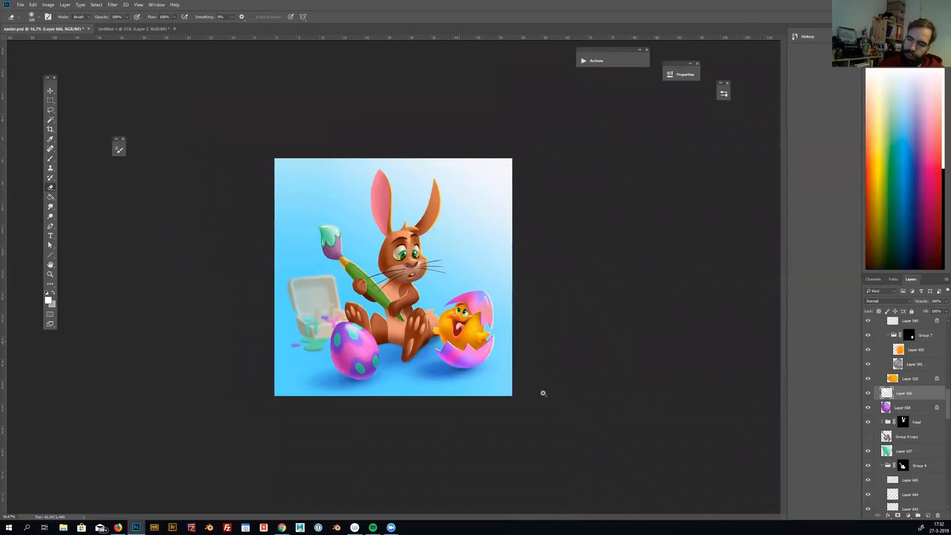
key("ctrl+plus")
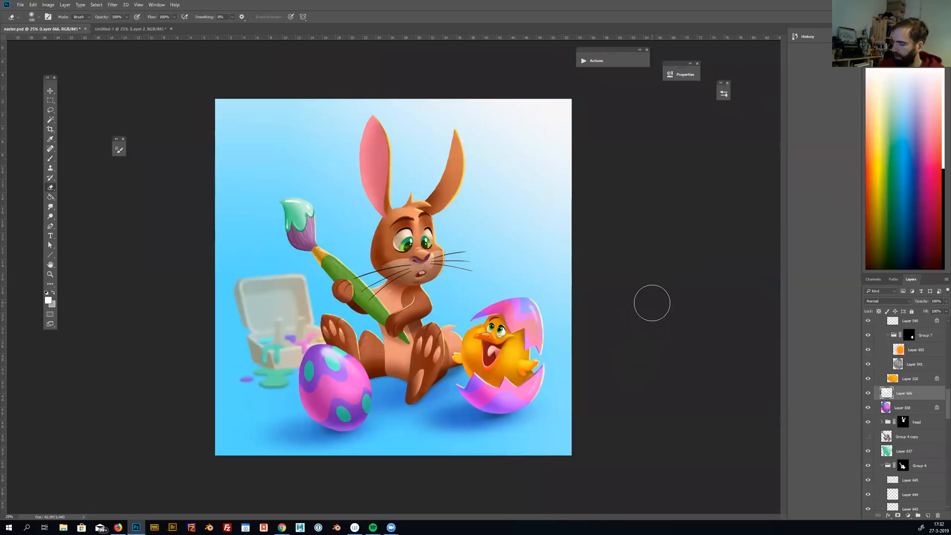
scroll(931, 471, "down", 10)
scroll(933, 463, "up", 8)
scroll(937, 452, "up", 10)
scroll(940, 342, "up", 3)
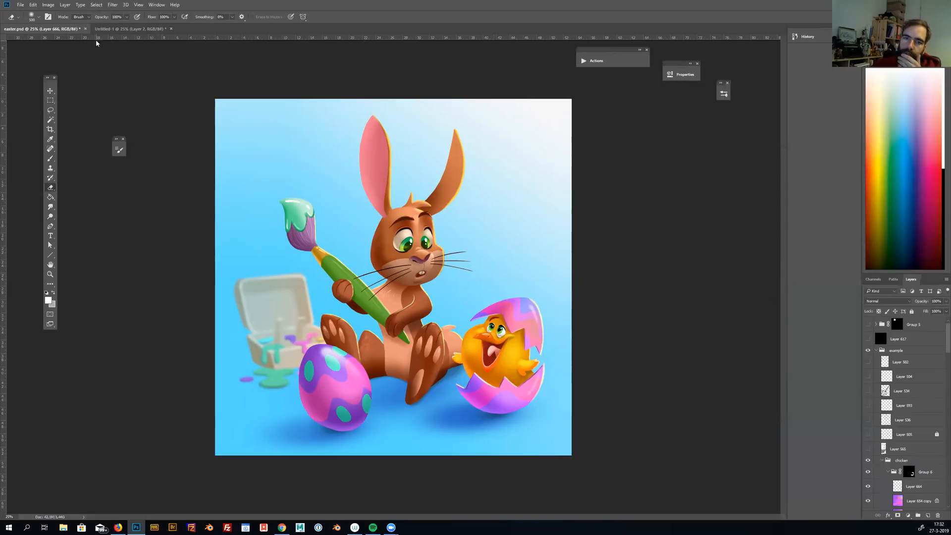
left_click(122, 29)
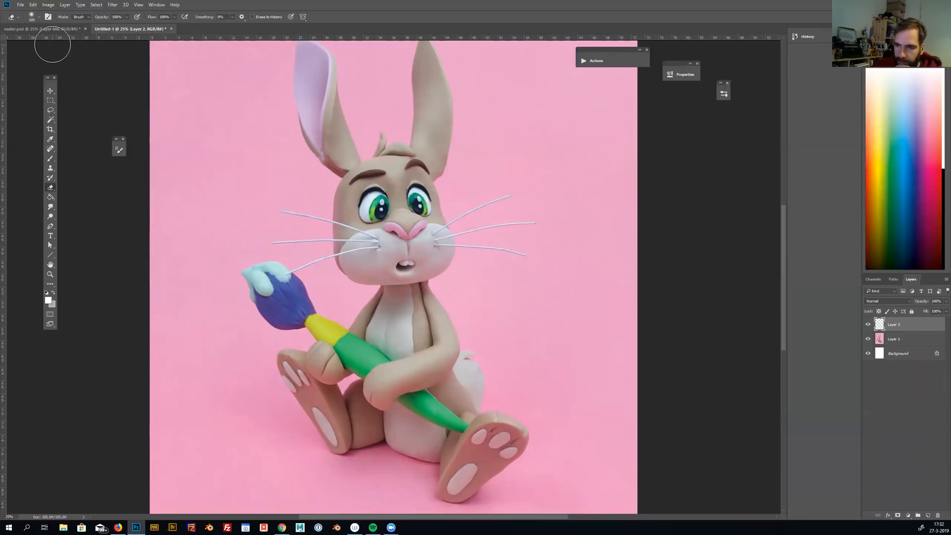
left_click(40, 28)
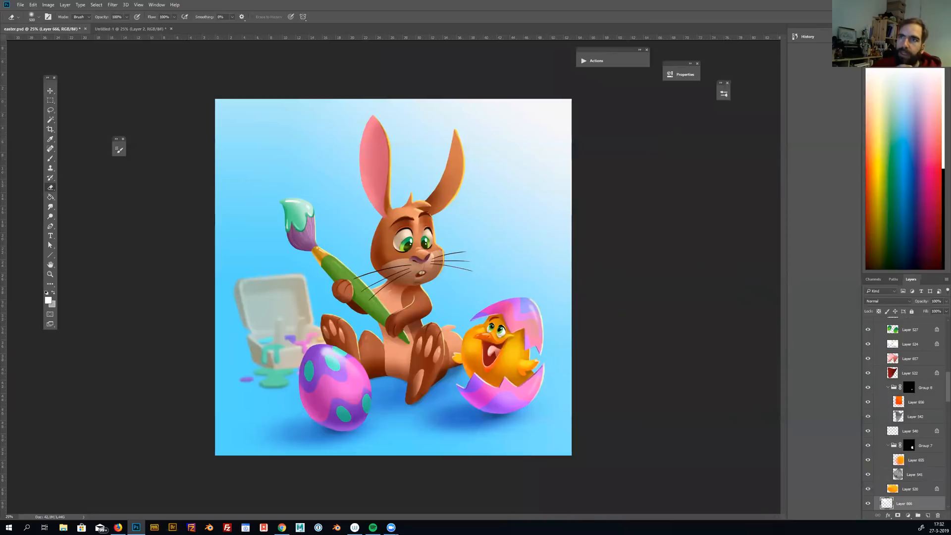
Switch to the browser and look through the Zoes Fancy Cakes YouTube channel, from its playlists up to the channel header
key("alt+Tab")
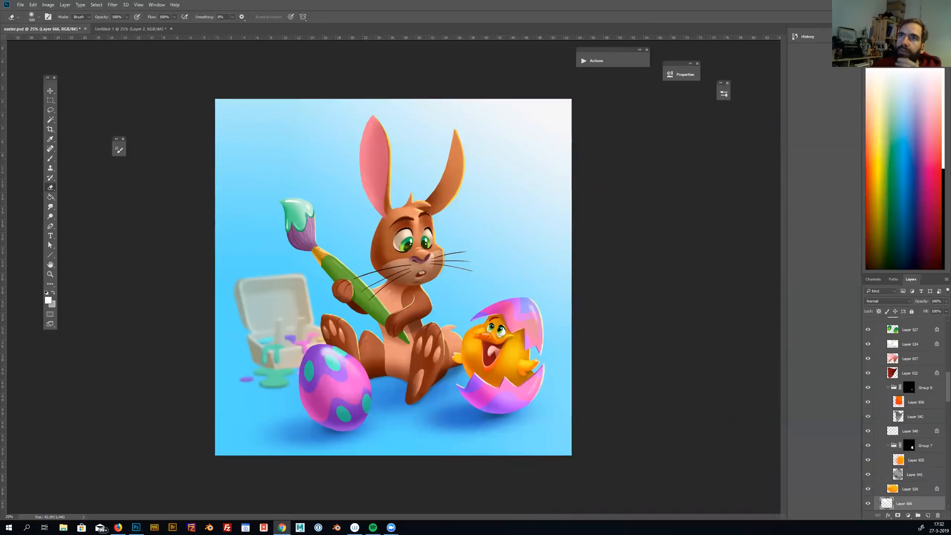
left_click_drag(0, 94, 349, 94)
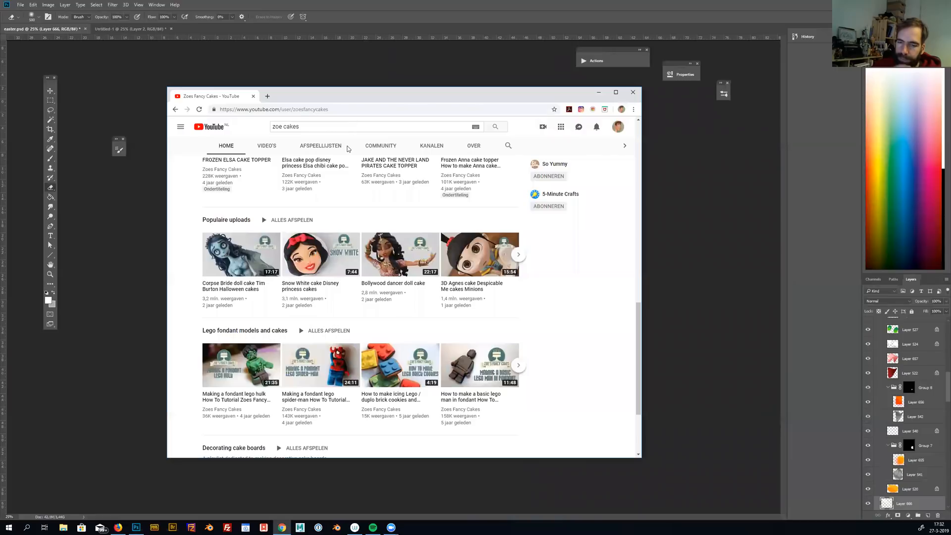
scroll(347, 149, "up", 2)
scroll(347, 148, "down", 5)
scroll(347, 149, "up", 3)
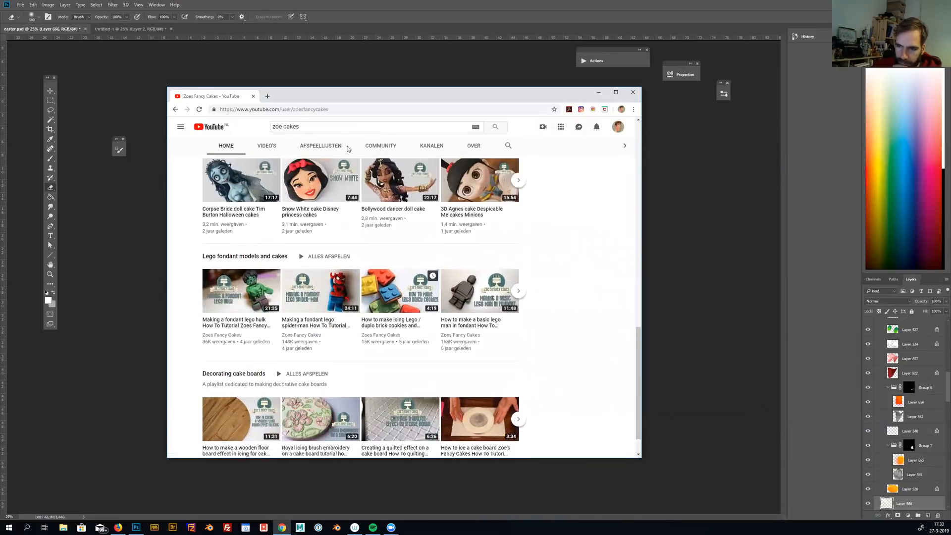
scroll(347, 149, "up", 10)
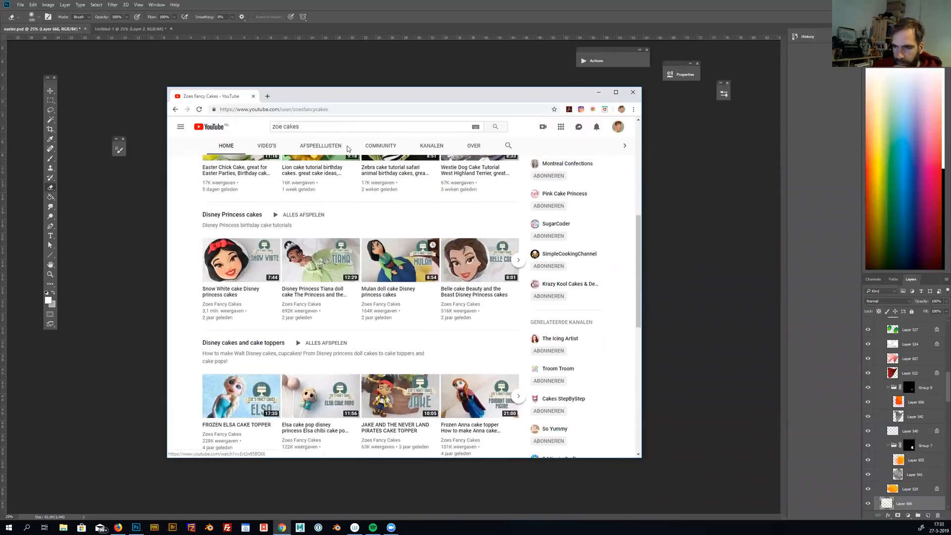
scroll(347, 149, "up", 3)
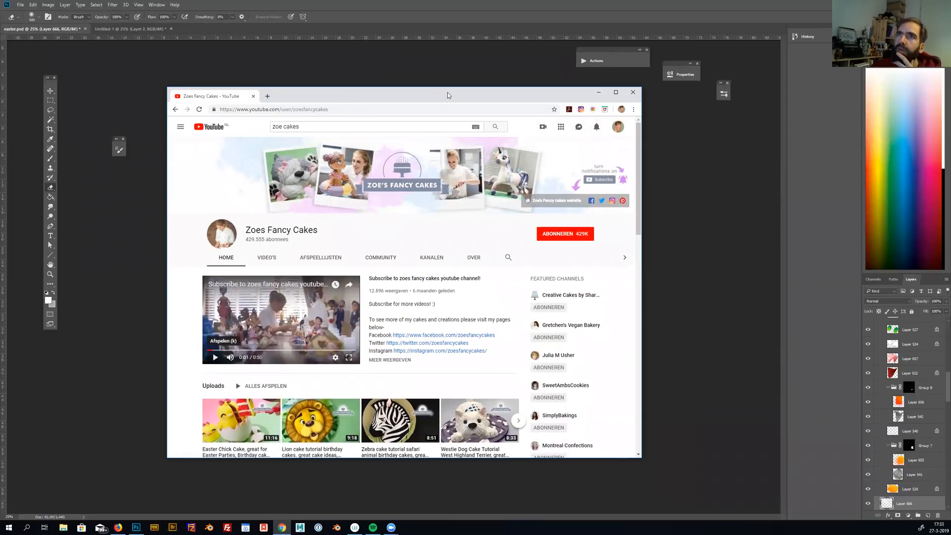
left_click_drag(448, 96, 449, 0)
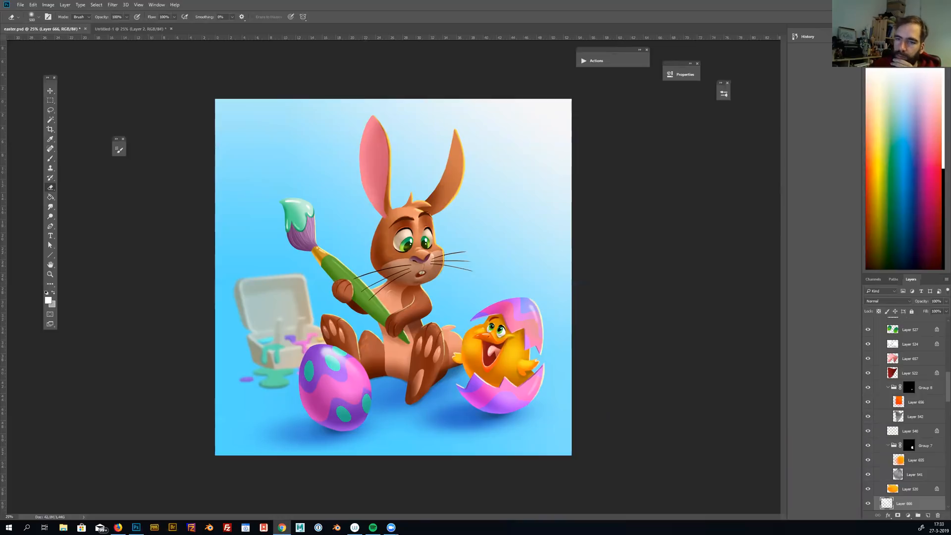
Bring up the artist's Patreon page in a maximized browser window and review its introduction, tier and first post
left_click_drag(522, 0, 522, 43)
left_click(631, 52)
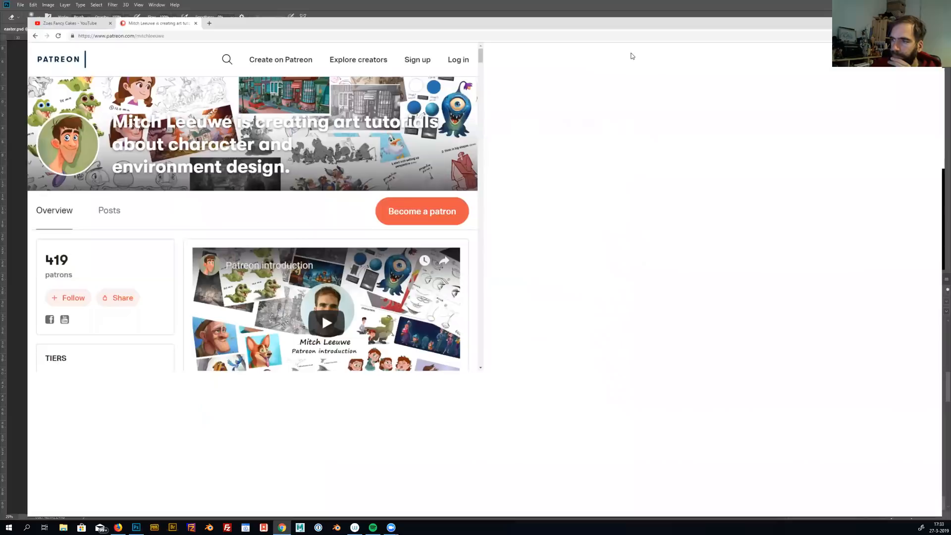
scroll(508, 132, "down", 3)
scroll(508, 134, "down", 10)
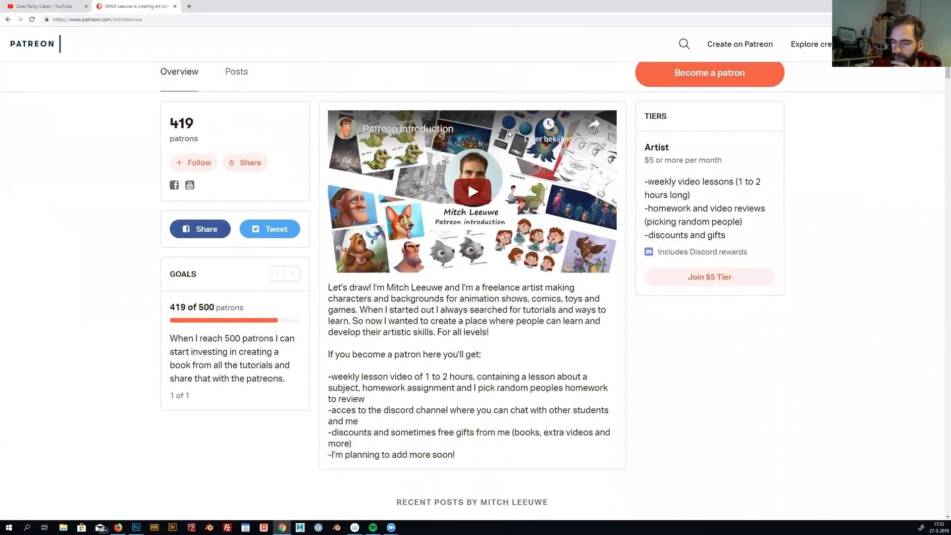
scroll(508, 130, "down", 4)
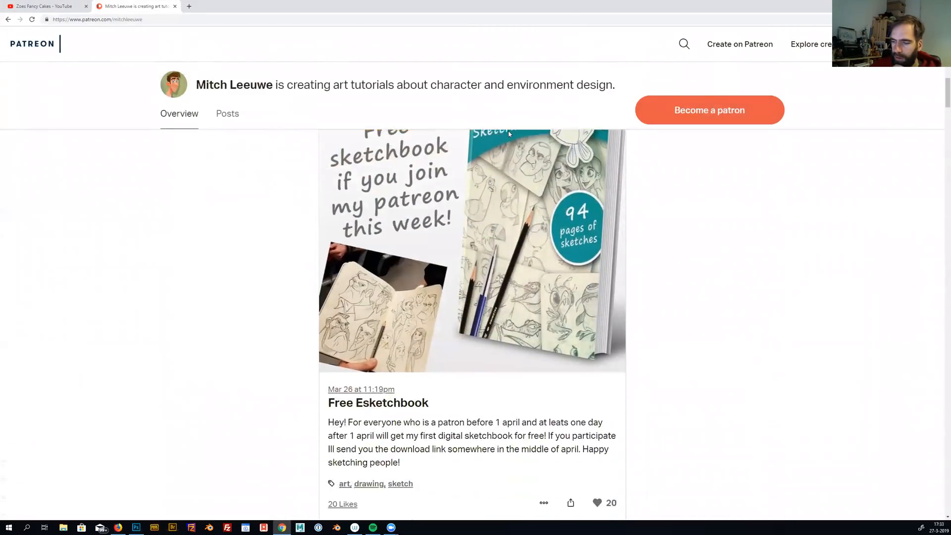
scroll(508, 131, "up", 15)
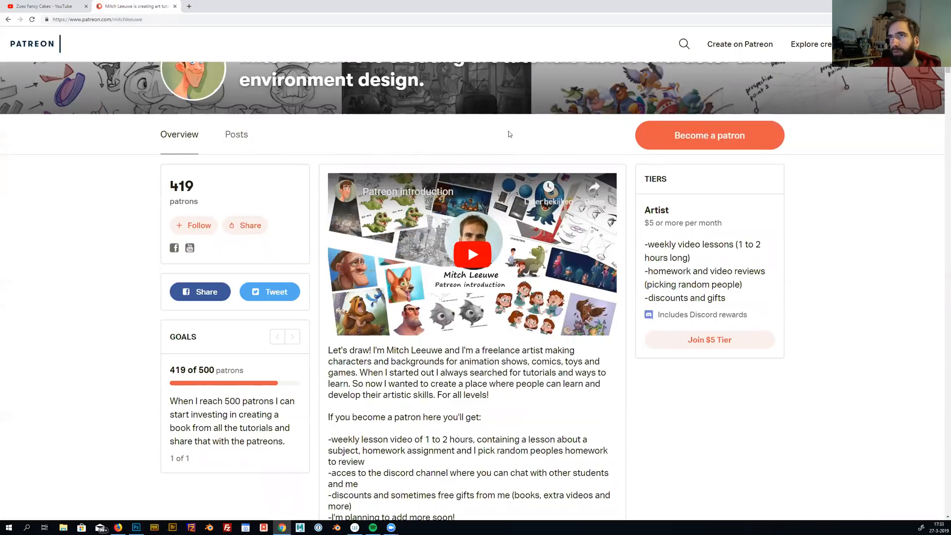
Look through the recent lesson and homework posts on the Patreon page, return to the free sketchbook post and restore the window size
scroll(508, 130, "down", 4)
scroll(509, 133, "down", 5)
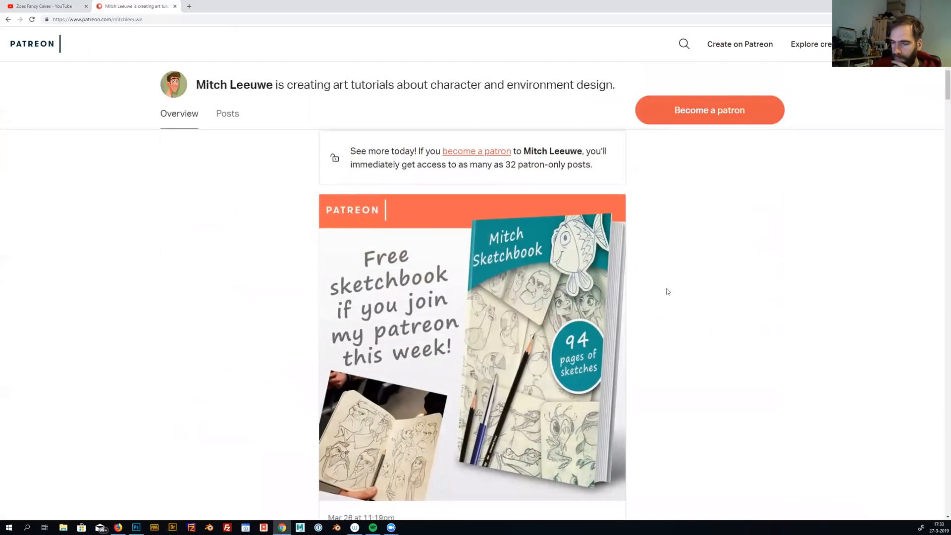
scroll(668, 292, "down", 11)
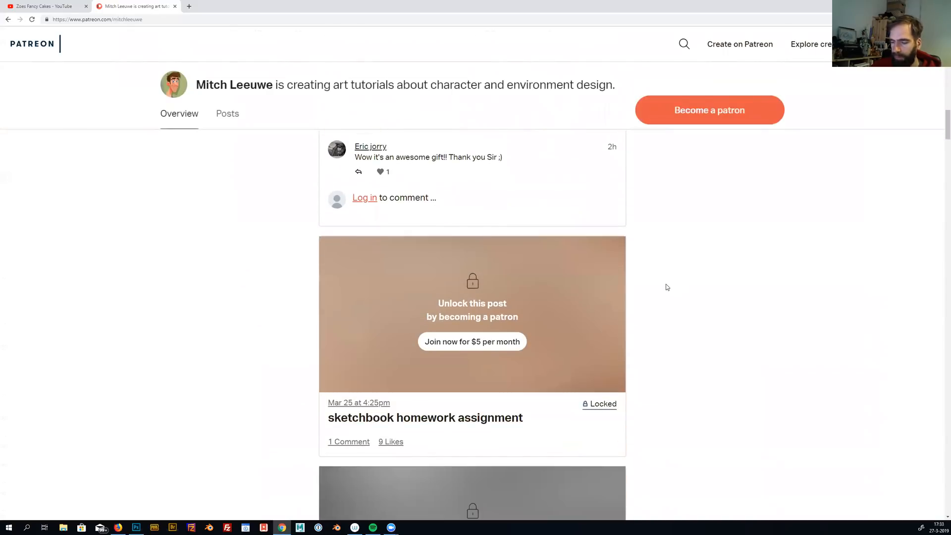
scroll(667, 287, "down", 3)
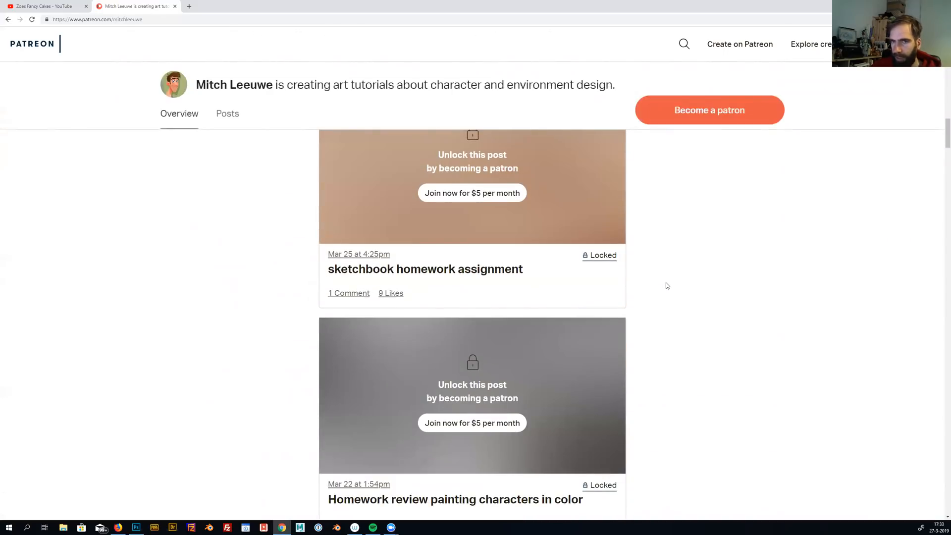
scroll(666, 286, "down", 8)
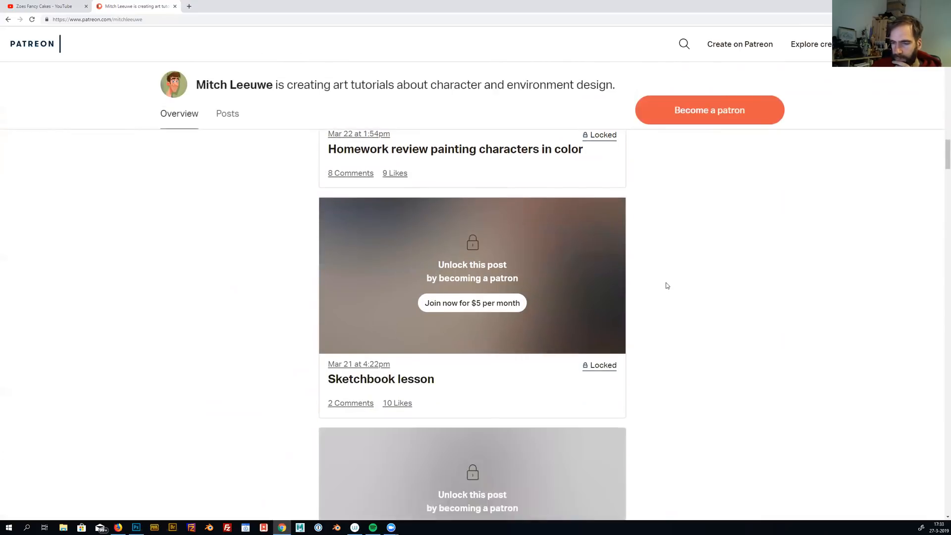
scroll(666, 285, "down", 12)
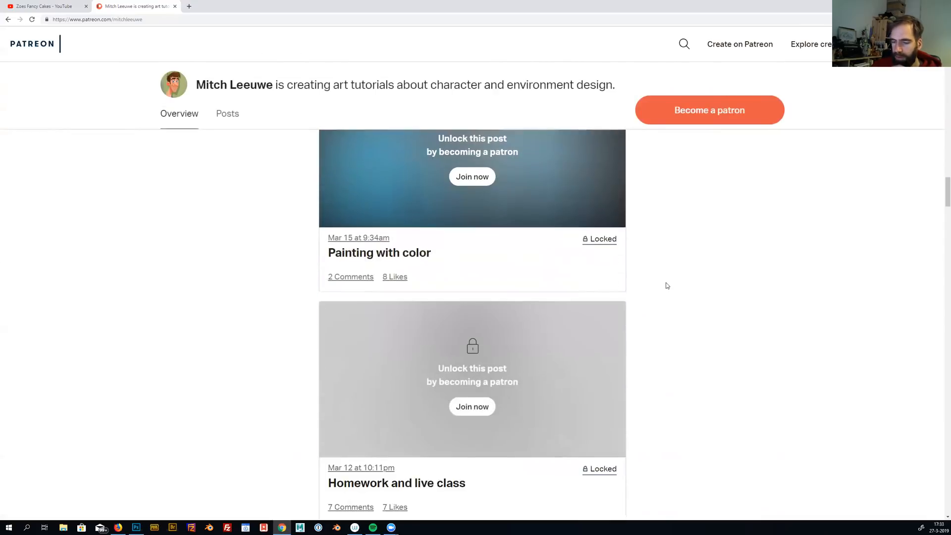
scroll(666, 286, "up", 15)
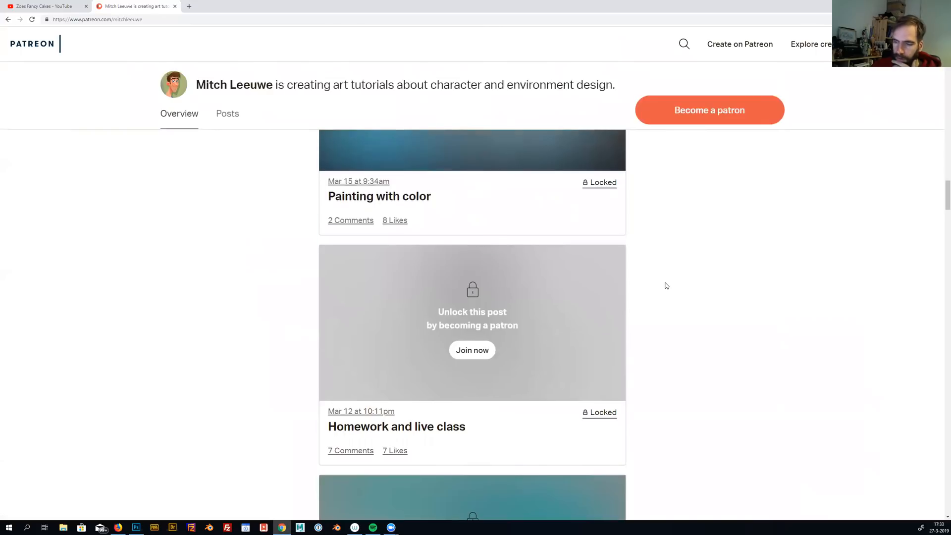
scroll(665, 281, "up", 10)
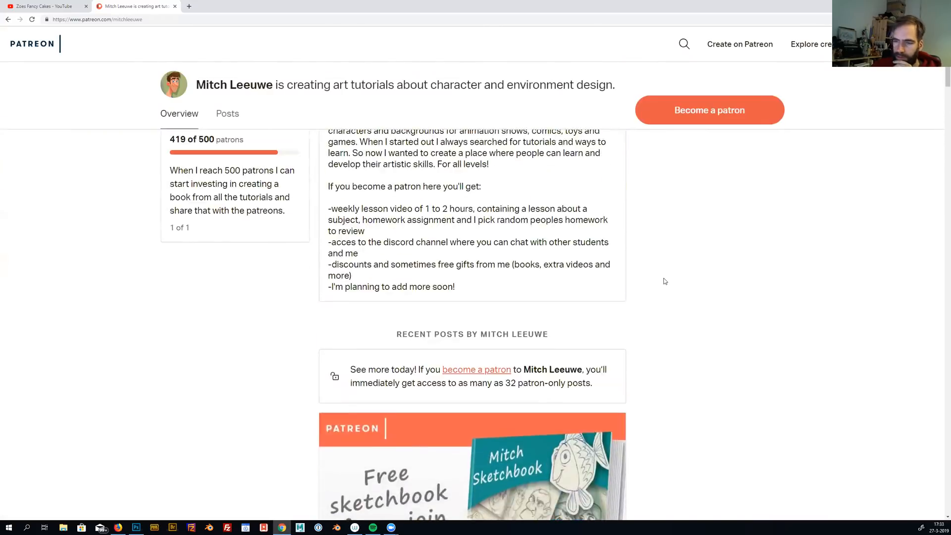
scroll(664, 275, "down", 3)
scroll(663, 280, "down", 7)
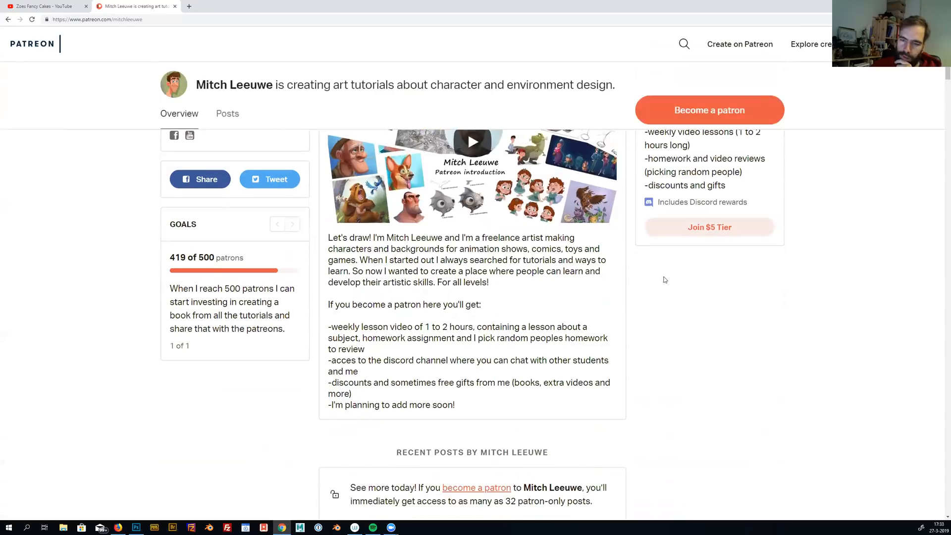
scroll(663, 277, "down", 3)
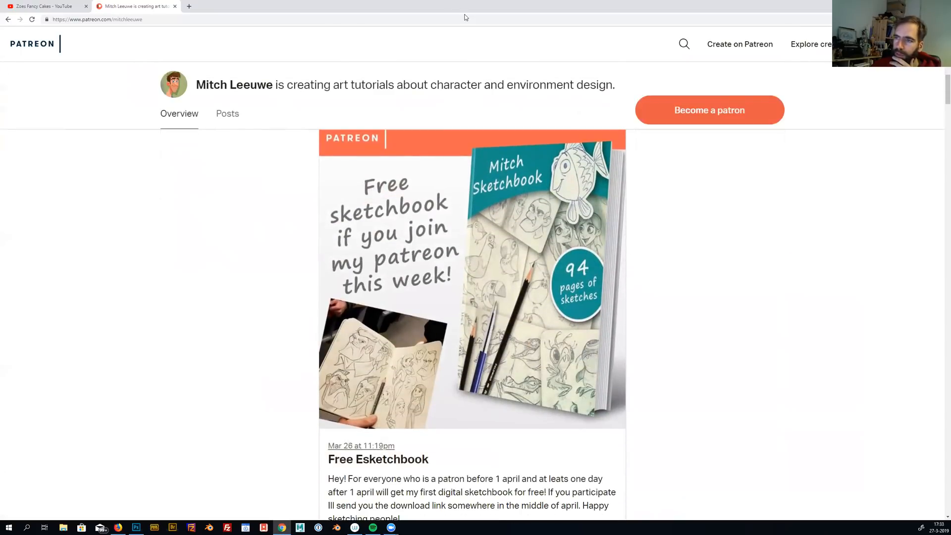
left_click_drag(462, 7, 413, 42)
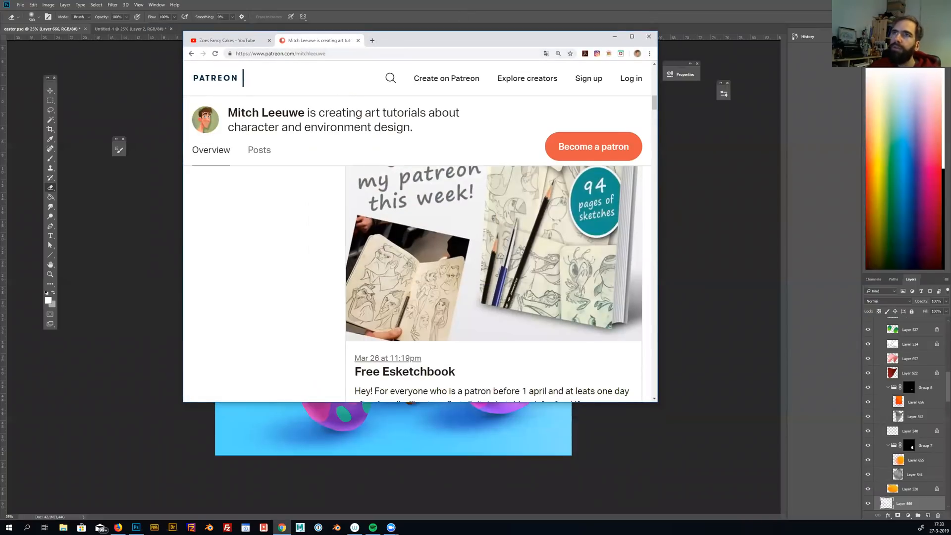
key("alt+Tab")
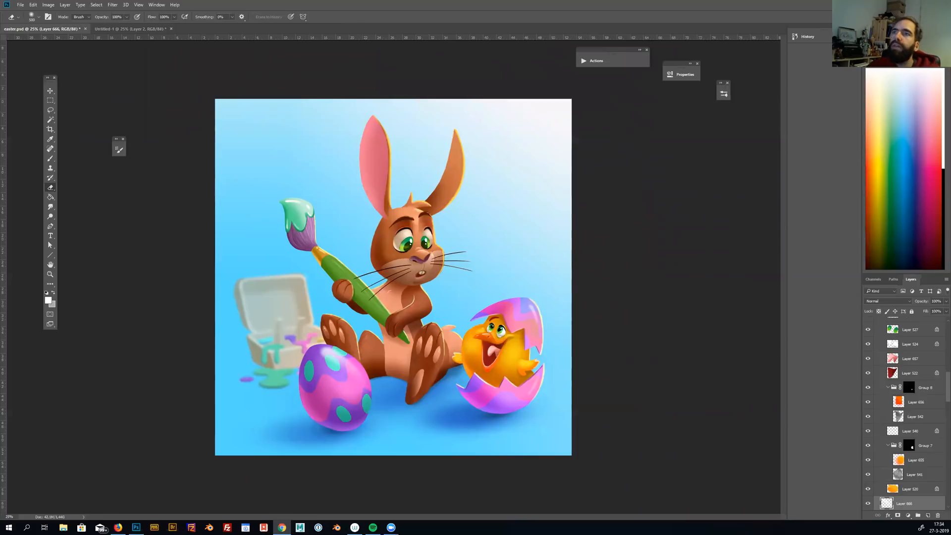
Review the two drawing books on the artist's Gumroad page in the browser, and return to the Easter illustration in Photoshop
key("alt+Tab")
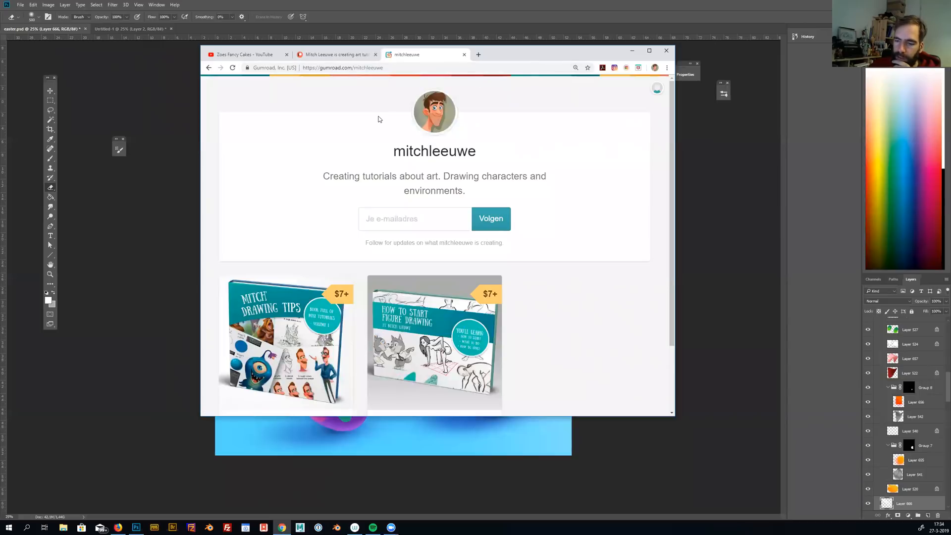
scroll(379, 119, "down", 2)
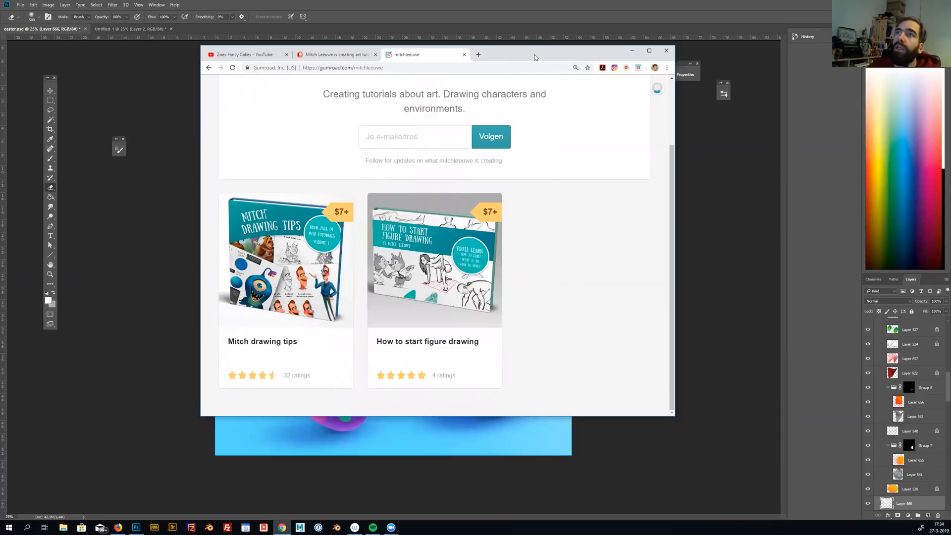
key("alt+Tab")
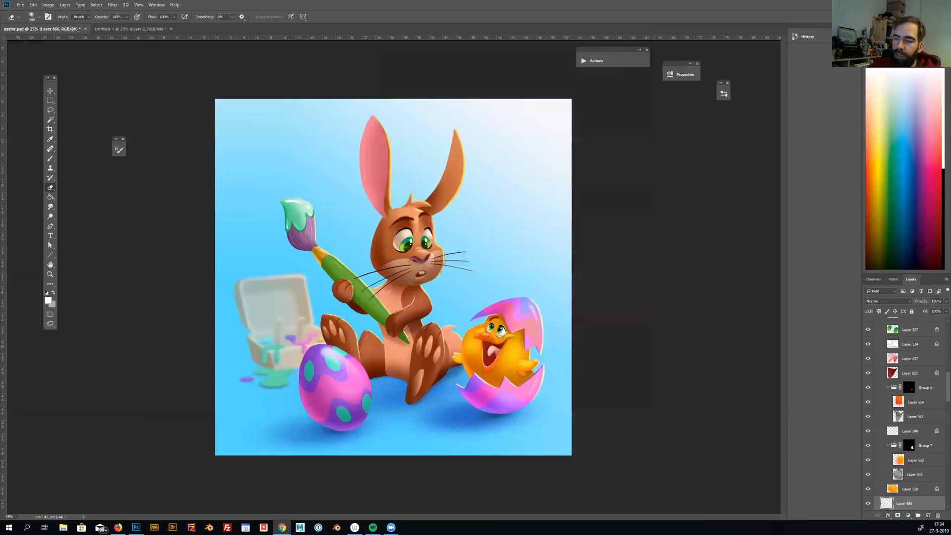
left_click(625, 101)
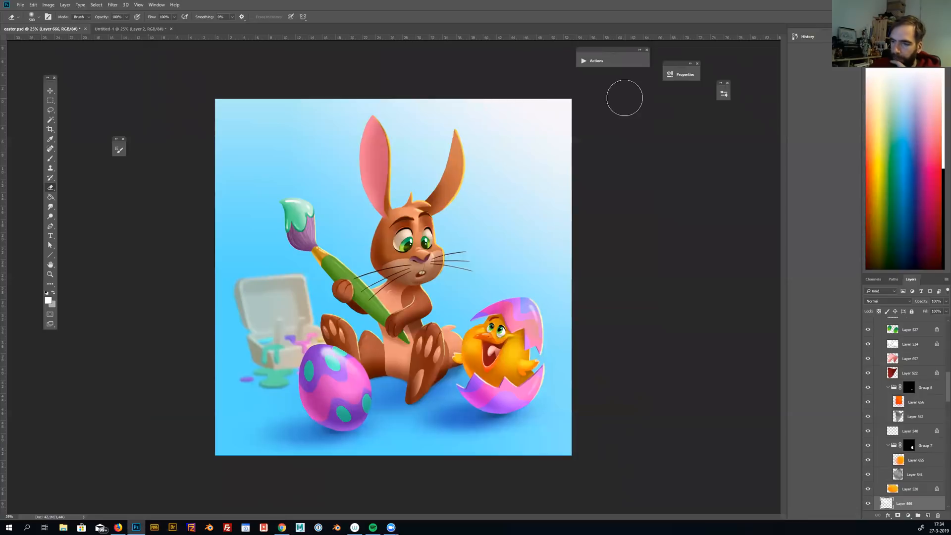